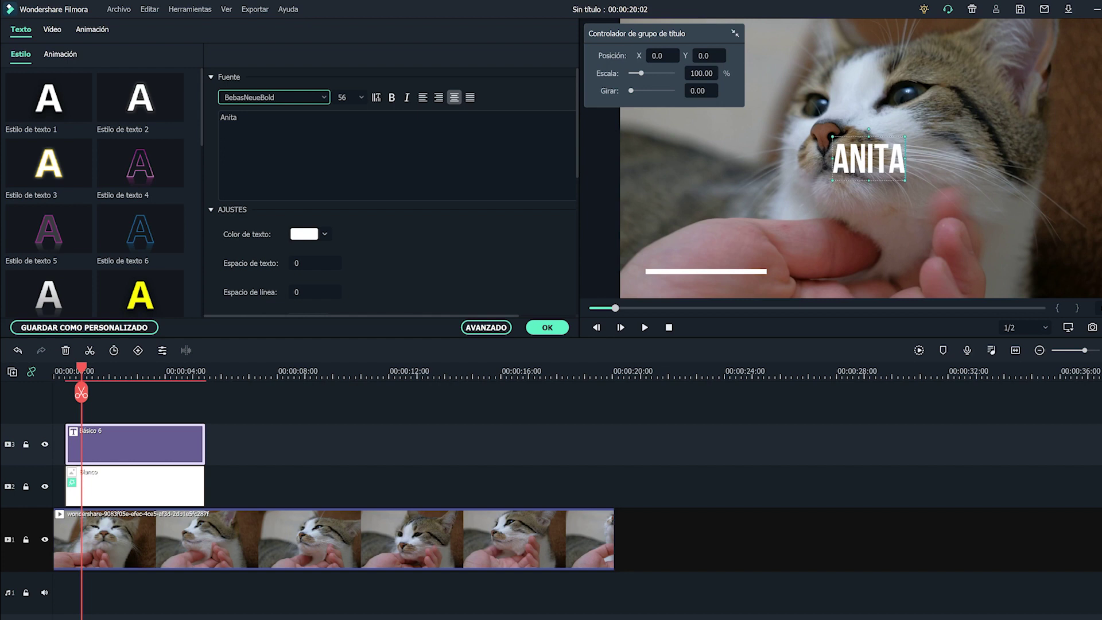
Open the advanced text editor for the Anita title
{"action": "left_click", "coordinate": [486, 328]}
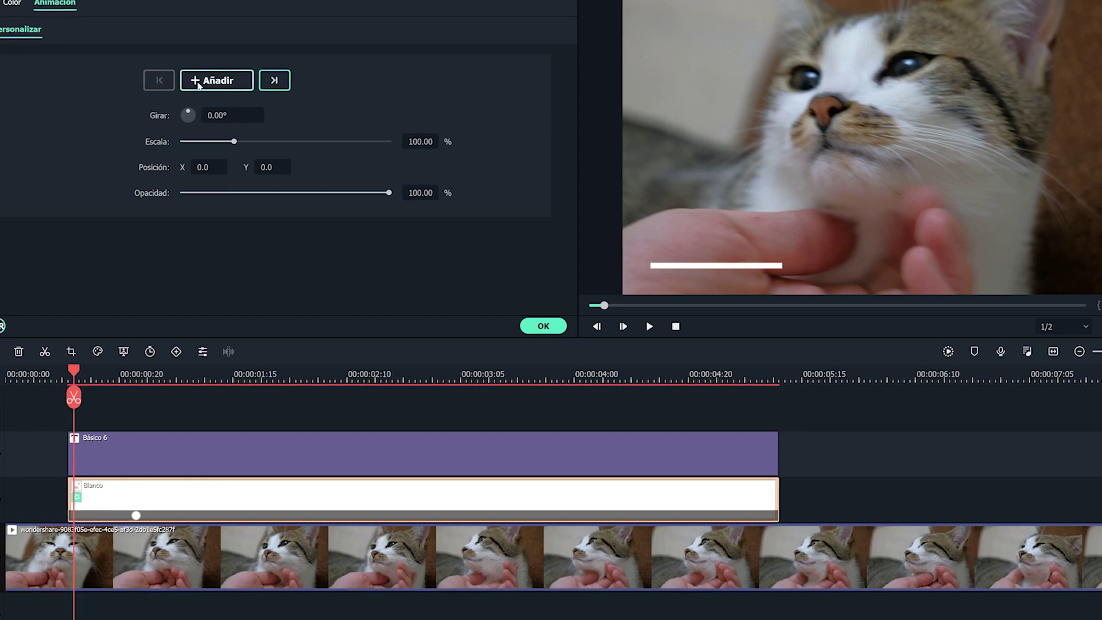
Add an animation keyframe near the start of the Blanco line clip with Y position -110 and opacity 0%
{"action": "left_click", "coordinate": [198, 85]}
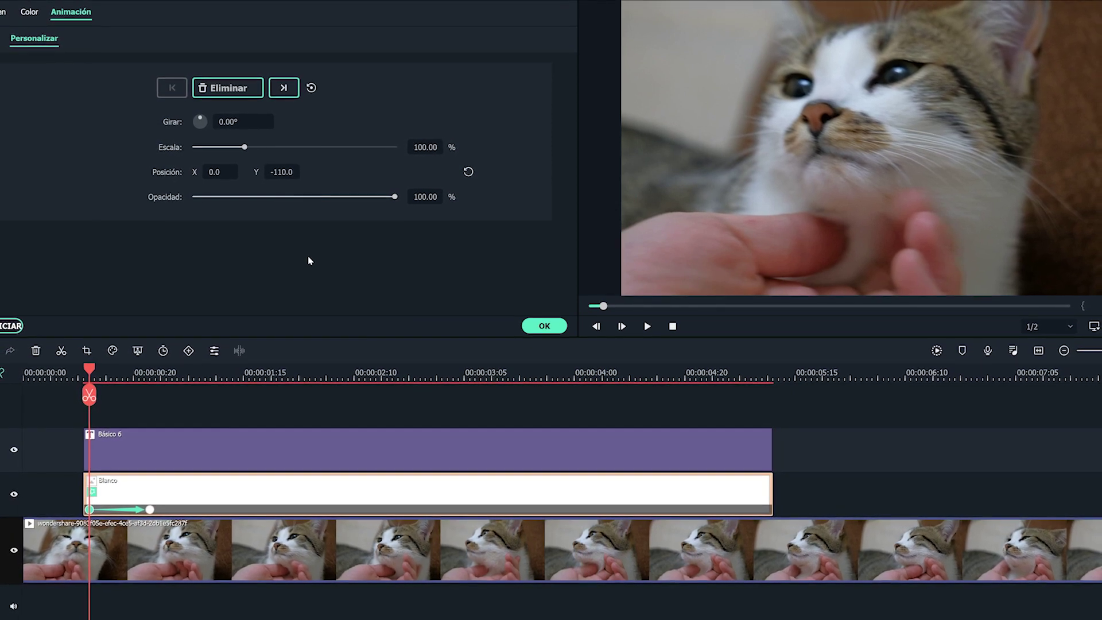
{"action": "left_click", "coordinate": [426, 197]}
{"action": "type", "text": "0"}
{"action": "key", "text": "Return"}
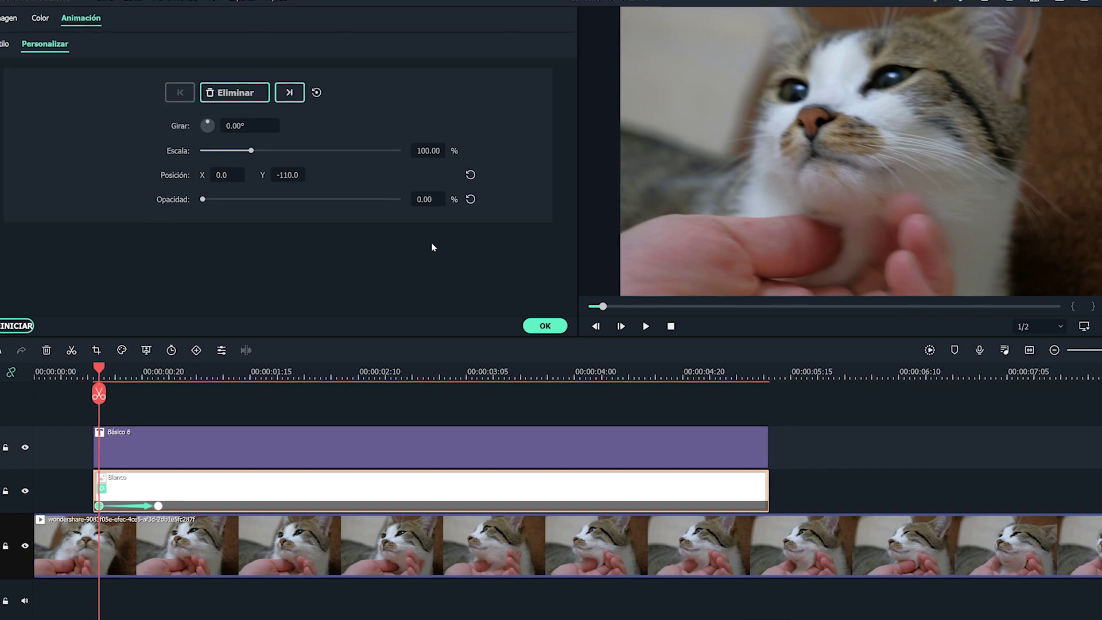
Play back the animated title and line in the preview, and pause after they have appeared
{"action": "left_click", "coordinate": [646, 326]}
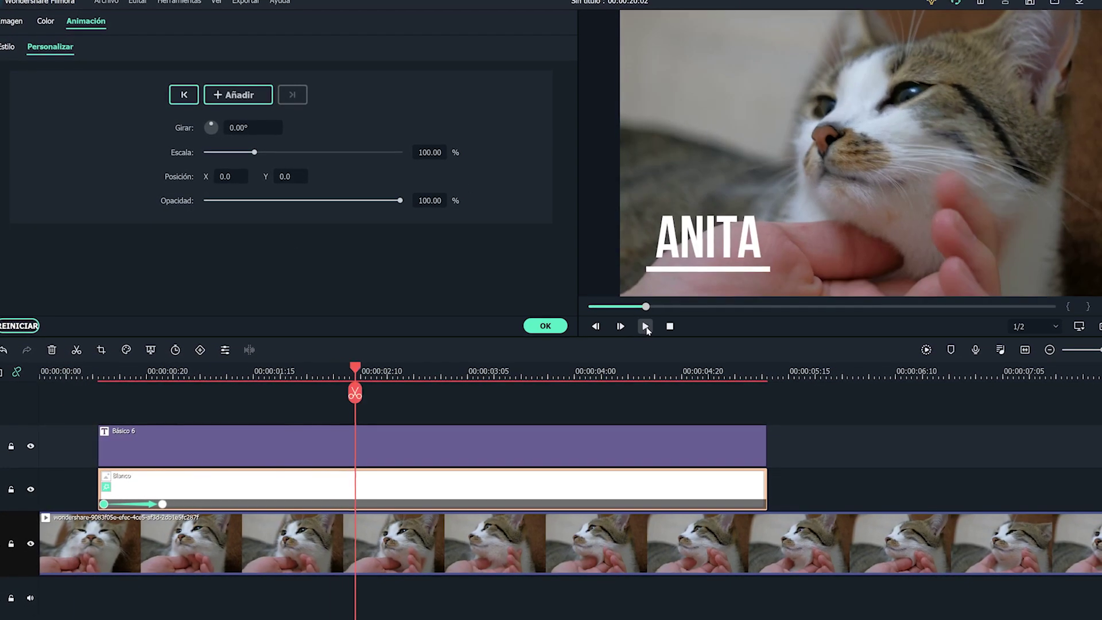
{"action": "left_click", "coordinate": [646, 326]}
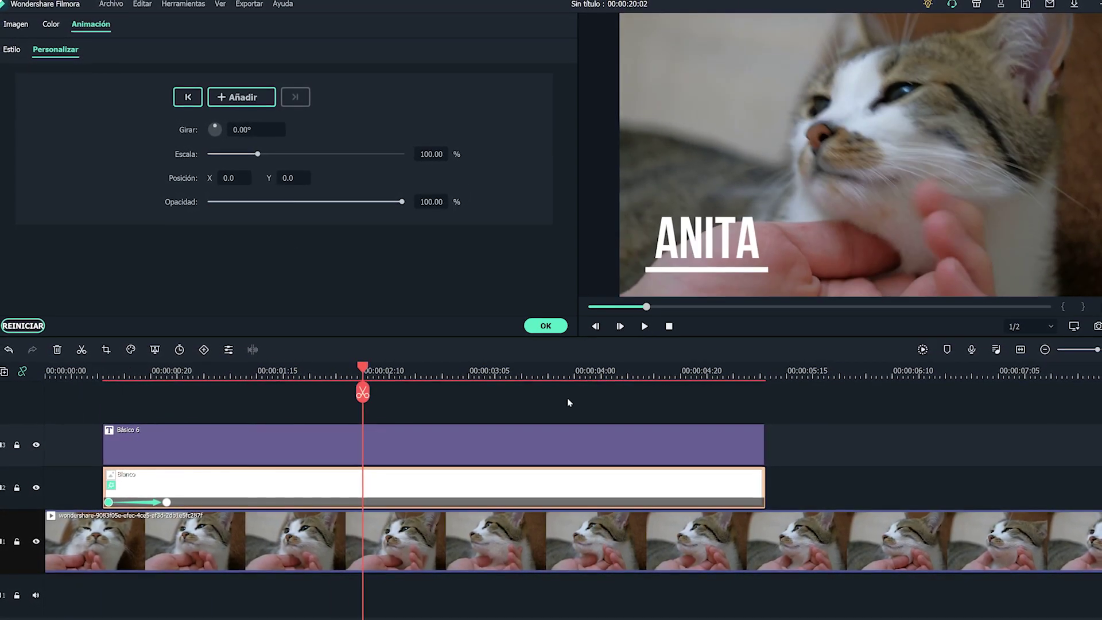
{"action": "left_click_drag", "start_coordinate": [123, 370], "coordinate": [200, 356]}
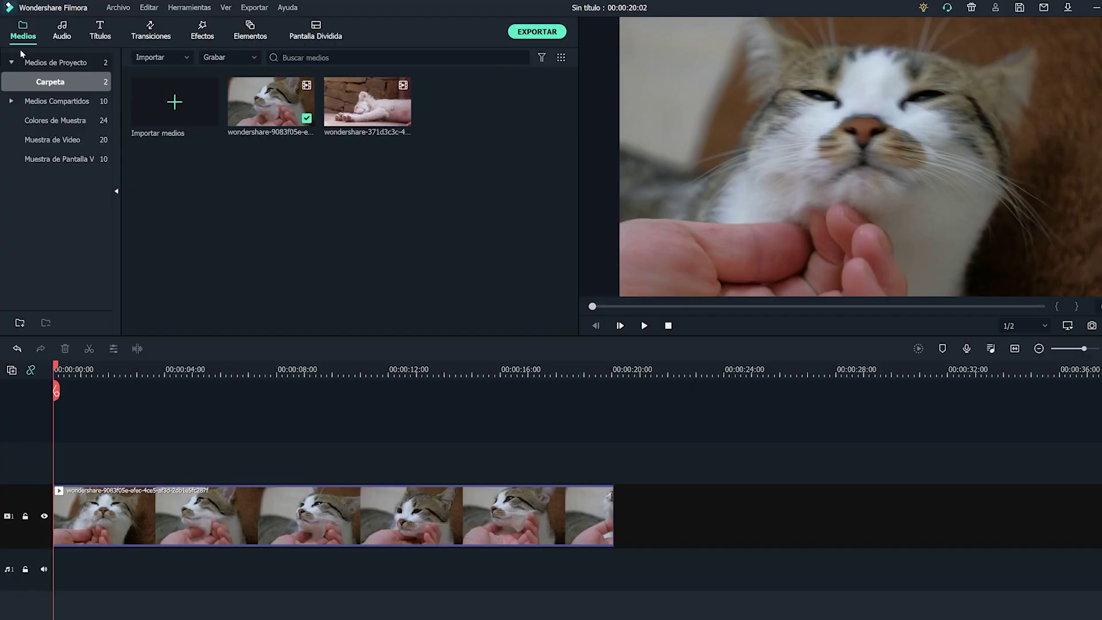
Add the Blanco sample colour as a clip near the start of the track above the cat video
{"action": "left_click", "coordinate": [86, 121]}
{"action": "left_click", "coordinate": [481, 105]}
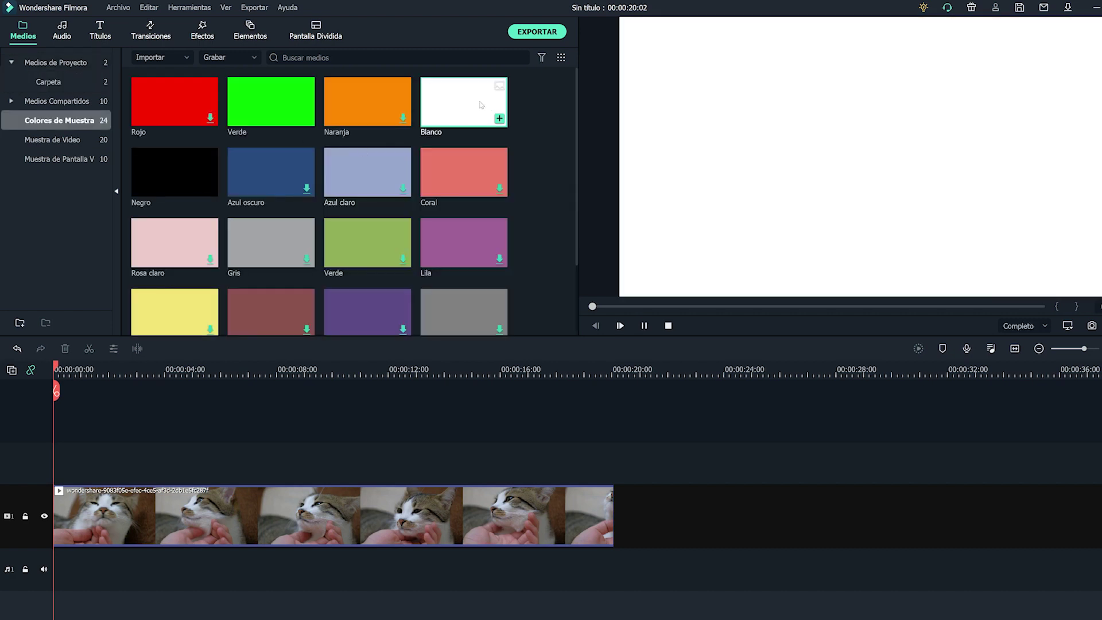
{"action": "left_click_drag", "start_coordinate": [437, 130], "coordinate": [66, 464]}
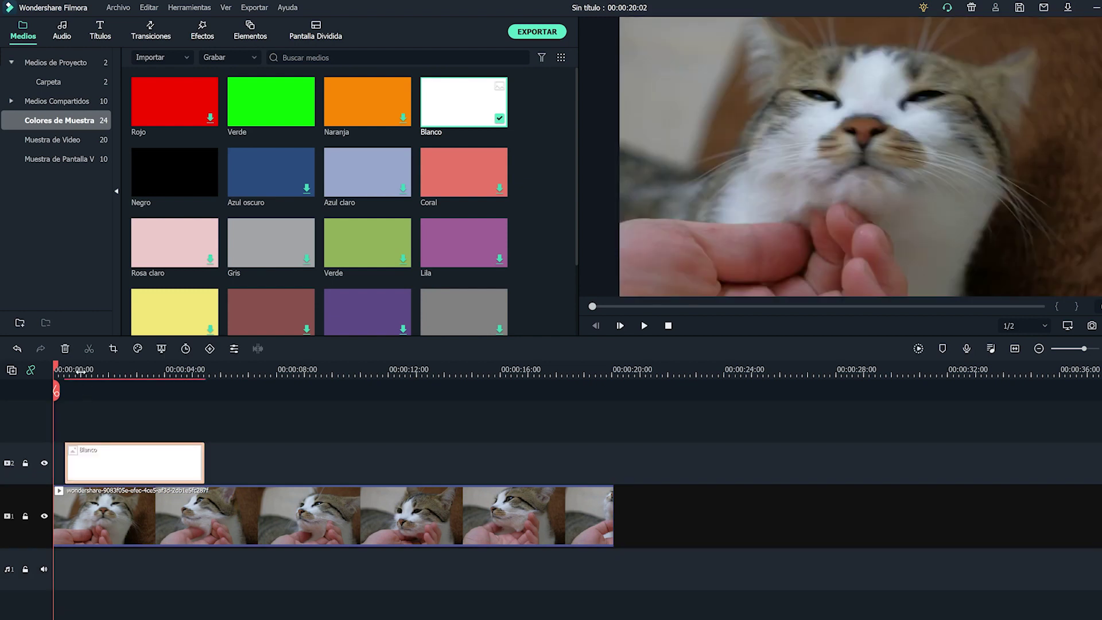
Scale the Blanco clip to 30% and place it in the frame's lower-left corner at about X -577, Y -325
{"action": "left_click", "coordinate": [81, 372]}
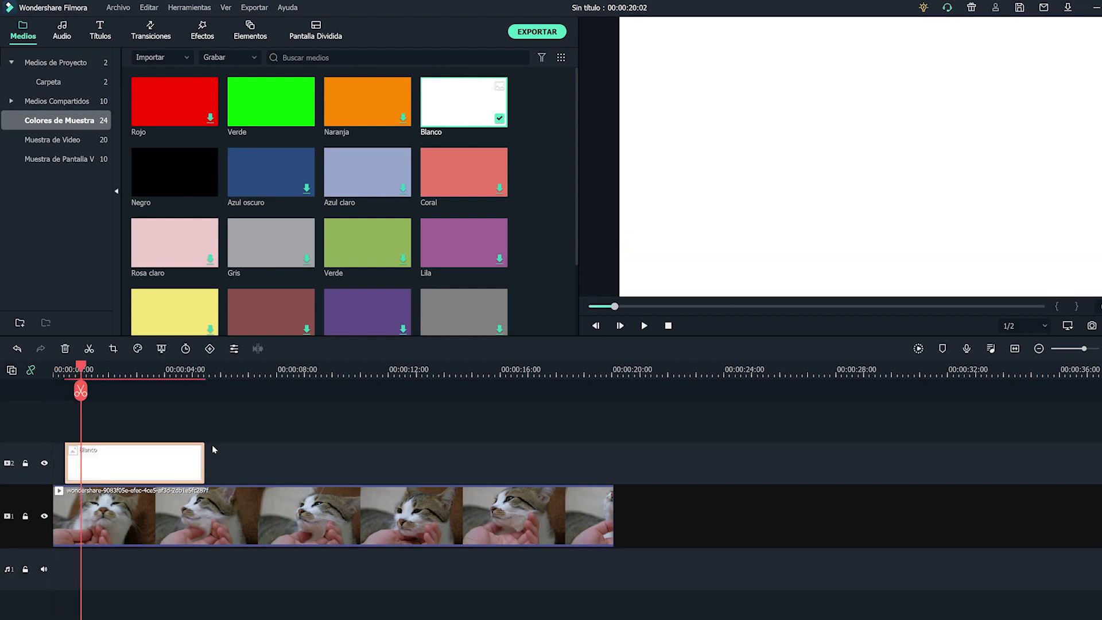
{"action": "double_click", "coordinate": [97, 471]}
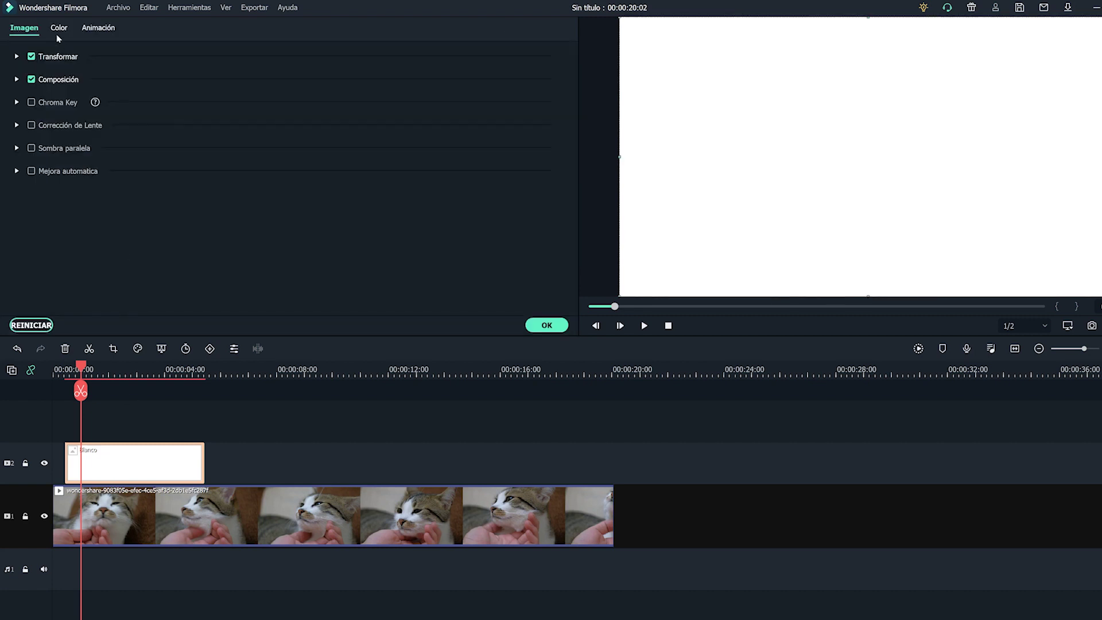
{"action": "left_click", "coordinate": [22, 57]}
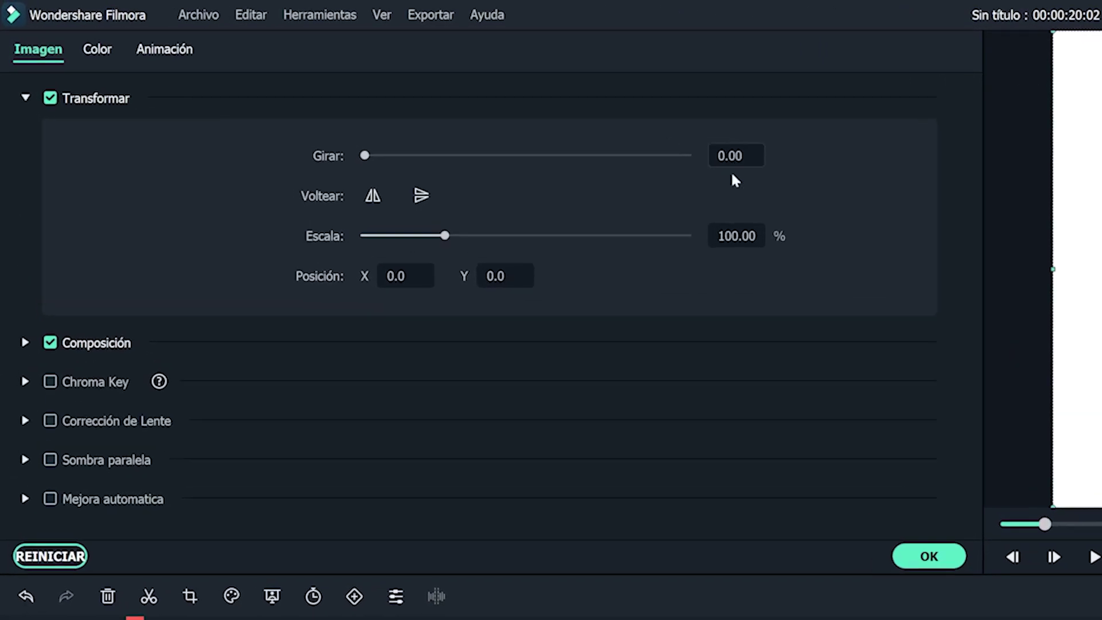
{"action": "left_click", "coordinate": [737, 245]}
{"action": "type", "text": "30"}
{"action": "key", "text": "Return"}
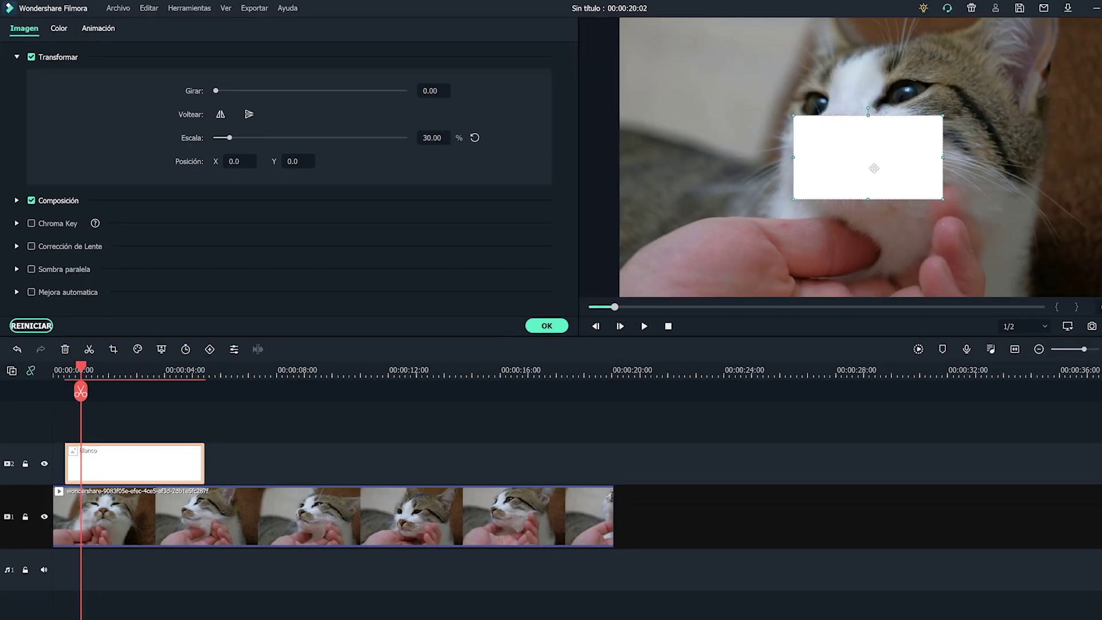
{"action": "left_click_drag", "start_coordinate": [873, 168], "coordinate": [699, 255]}
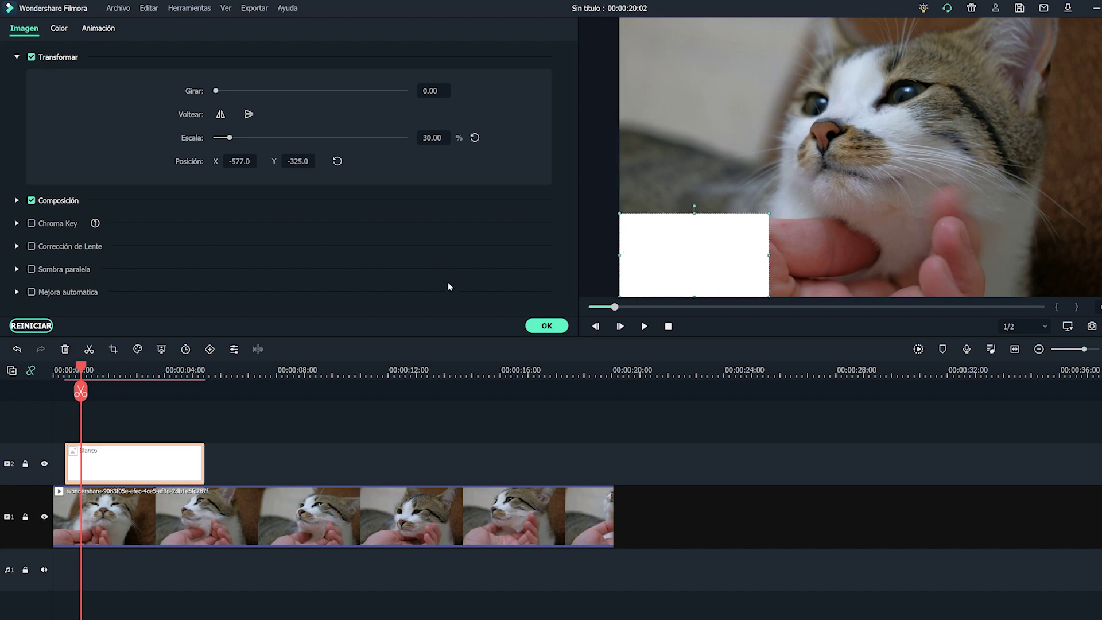
{"action": "left_click", "coordinate": [545, 326]}
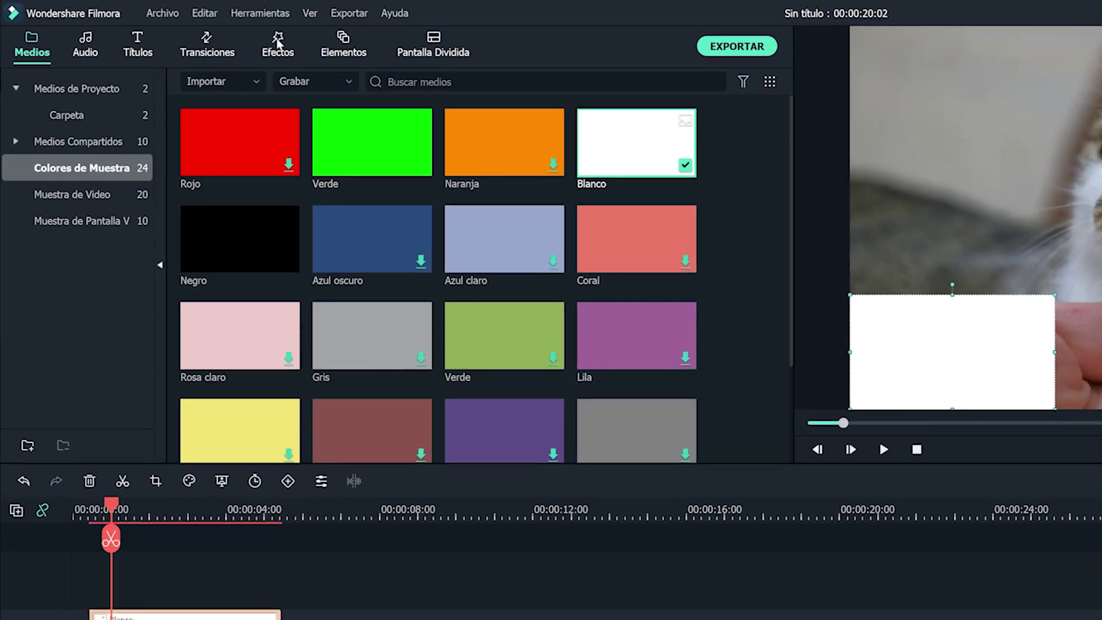
Apply the Máscara Imagen utility effect to the Blanco clip
{"action": "left_click", "coordinate": [238, 36]}
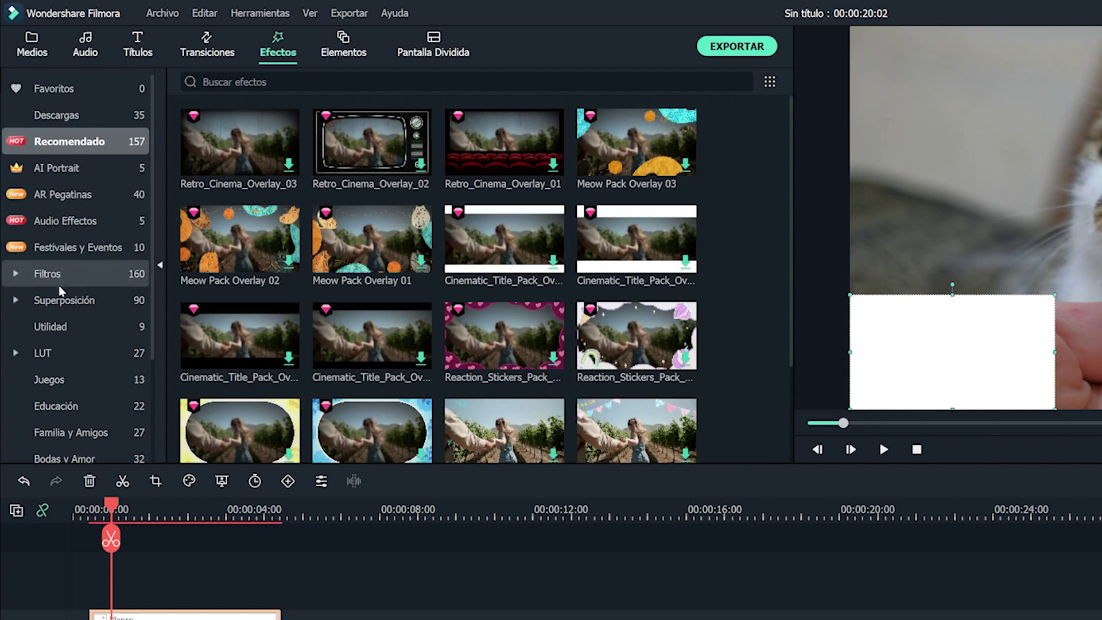
{"action": "left_click", "coordinate": [55, 327]}
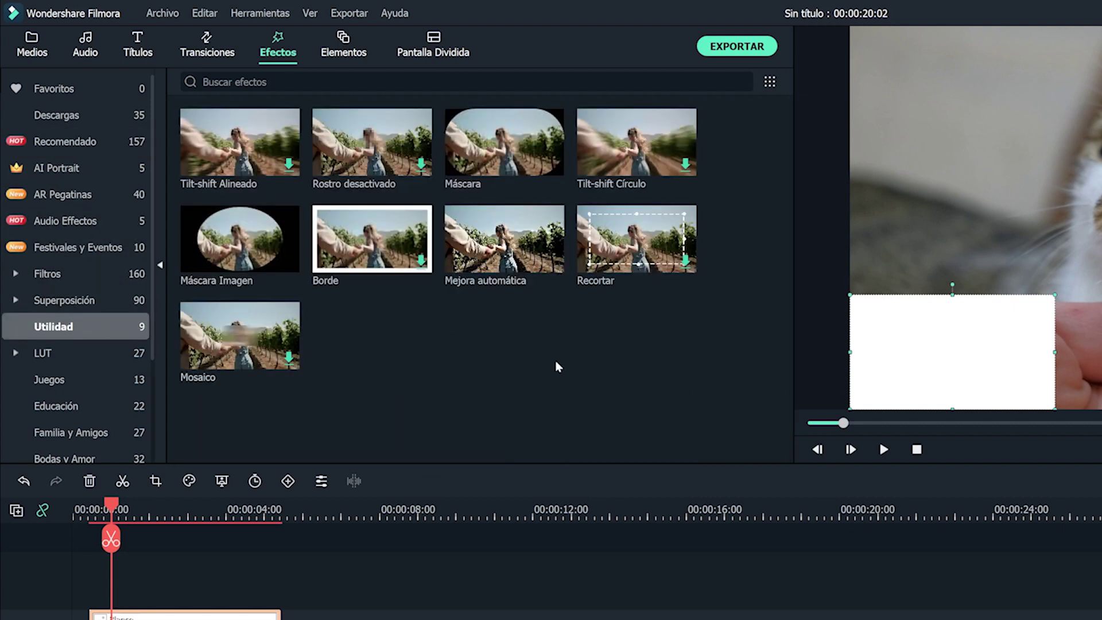
{"action": "left_click_drag", "start_coordinate": [239, 238], "coordinate": [146, 616]}
{"action": "left_click_drag", "start_coordinate": [145, 570], "coordinate": [142, 577]}
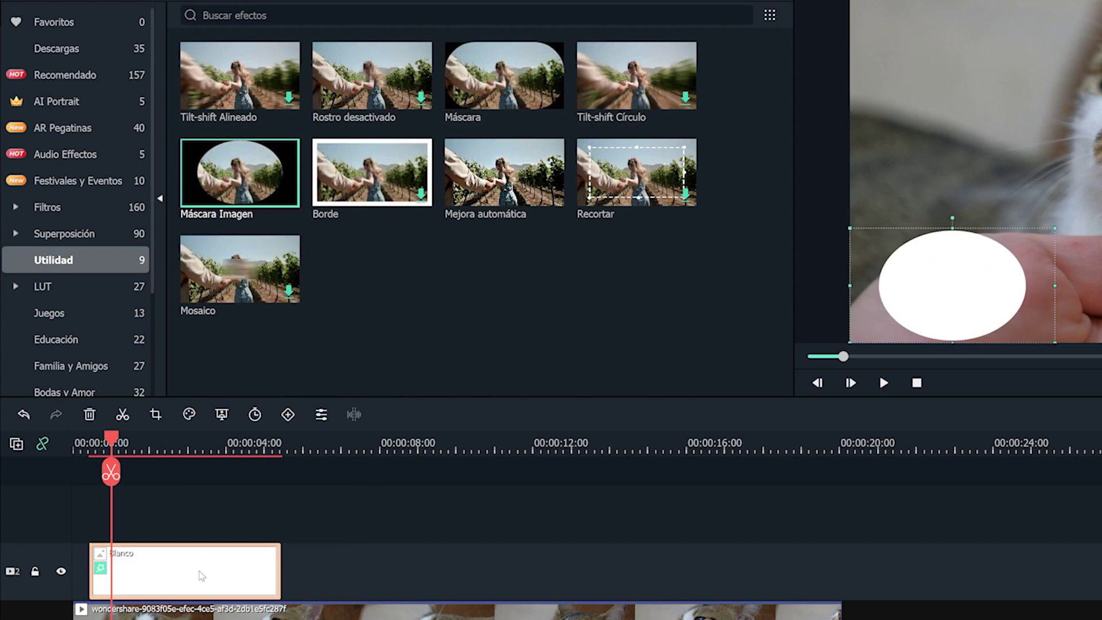
Choose the wide rectangle preset for the Blanco clip's image mask in its video effects settings
{"action": "double_click", "coordinate": [201, 576]}
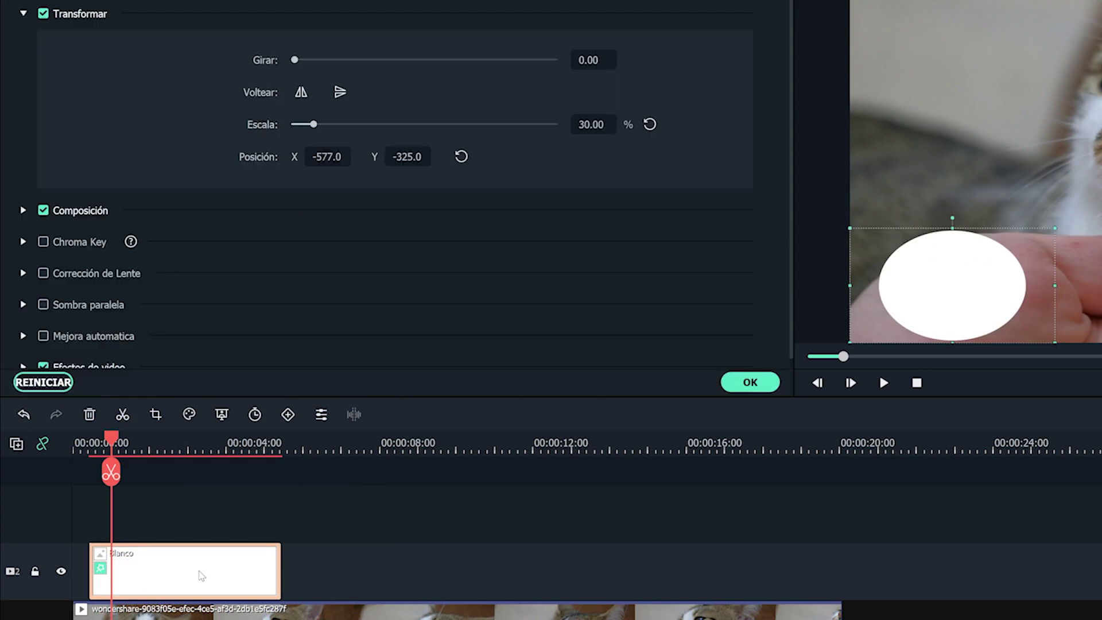
{"action": "scroll", "coordinate": [482, 272], "scroll_direction": "down", "scroll_amount": 1}
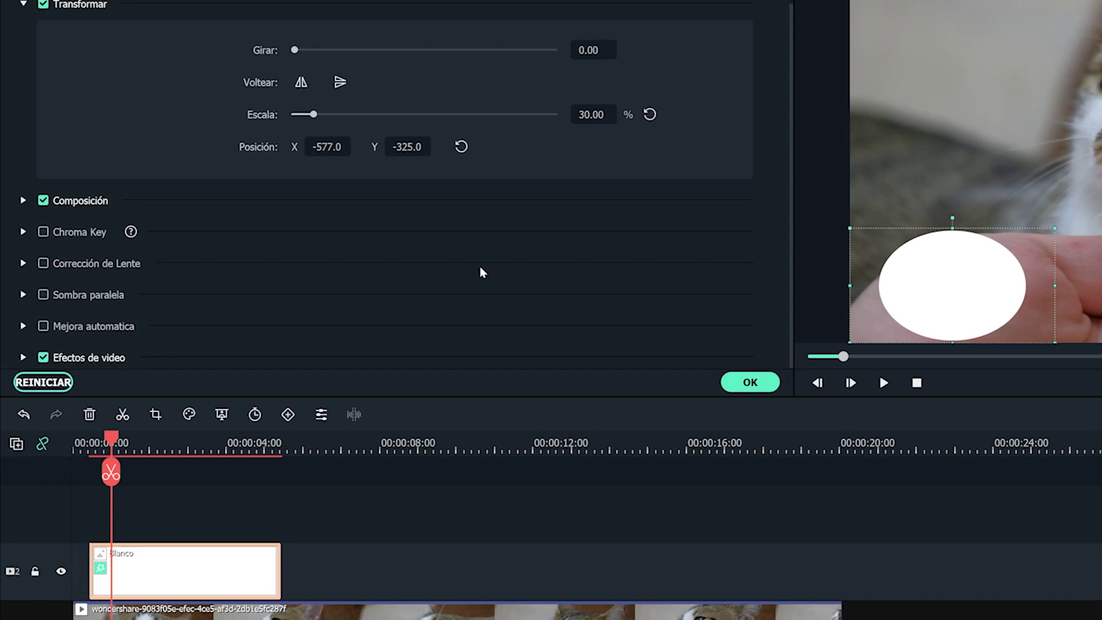
{"action": "left_click", "coordinate": [23, 359]}
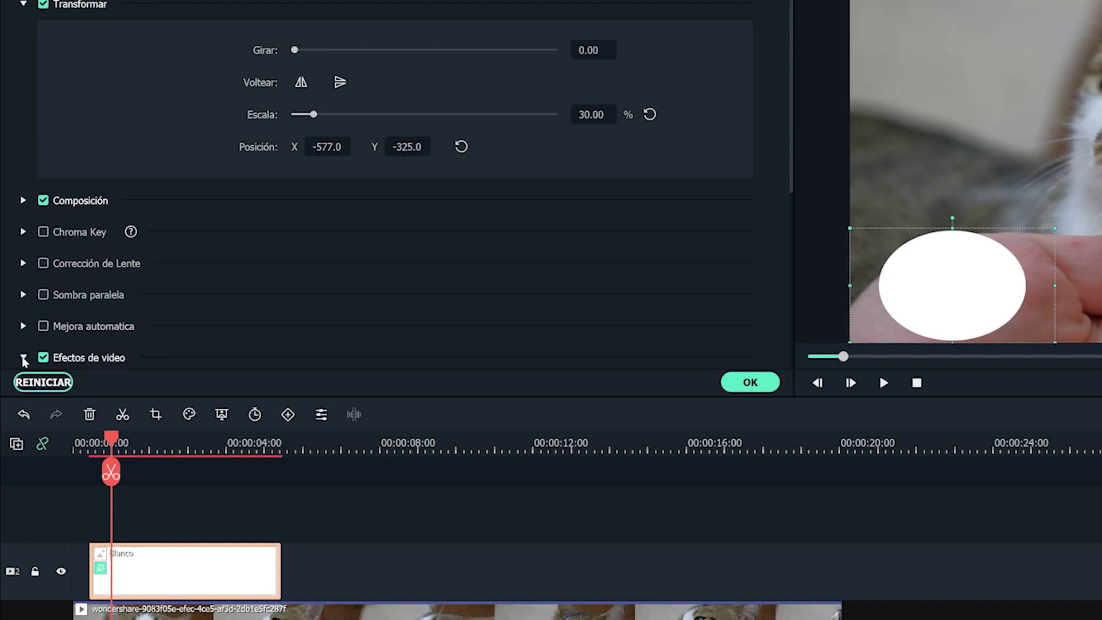
{"action": "scroll", "coordinate": [624, 303], "scroll_direction": "down", "scroll_amount": 5}
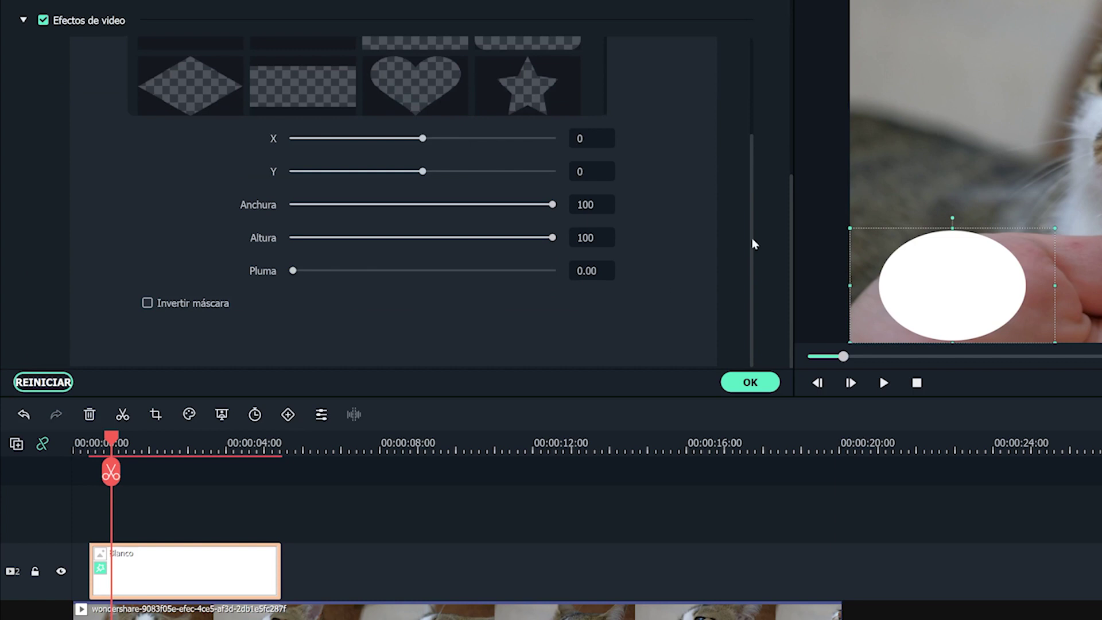
{"action": "left_click_drag", "start_coordinate": [751, 235], "coordinate": [751, 123]}
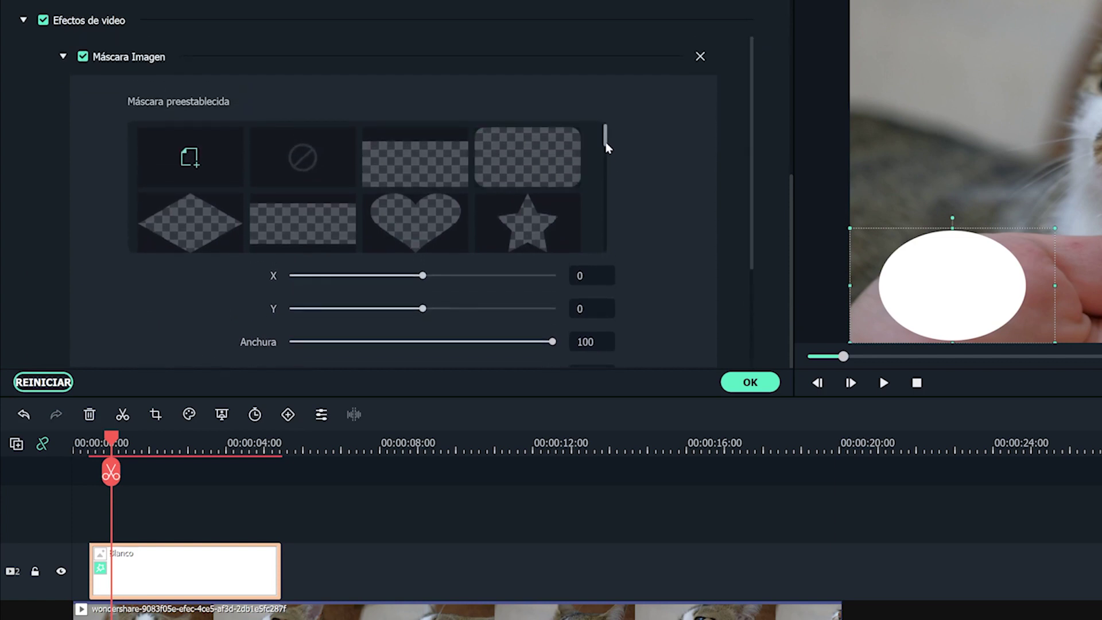
{"action": "mouse_move", "coordinate": [605, 141]}
{"action": "left_mouse_down"}
{"action": "mouse_move", "coordinate": [585, 260]}
{"action": "mouse_move", "coordinate": [598, 147]}
{"action": "left_mouse_up"}
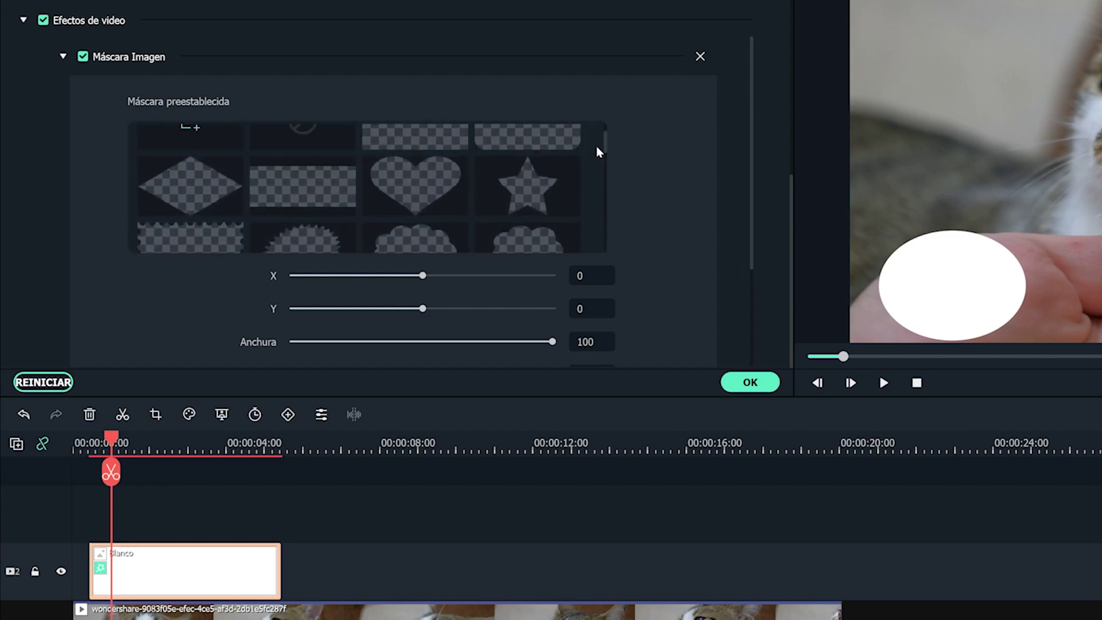
{"action": "left_click", "coordinate": [310, 191]}
Shrink the rectangular mask to a thin line with width 84 and height 12, and offset it to X 50, Y 121
{"action": "left_click_drag", "start_coordinate": [756, 170], "coordinate": [746, 254]}
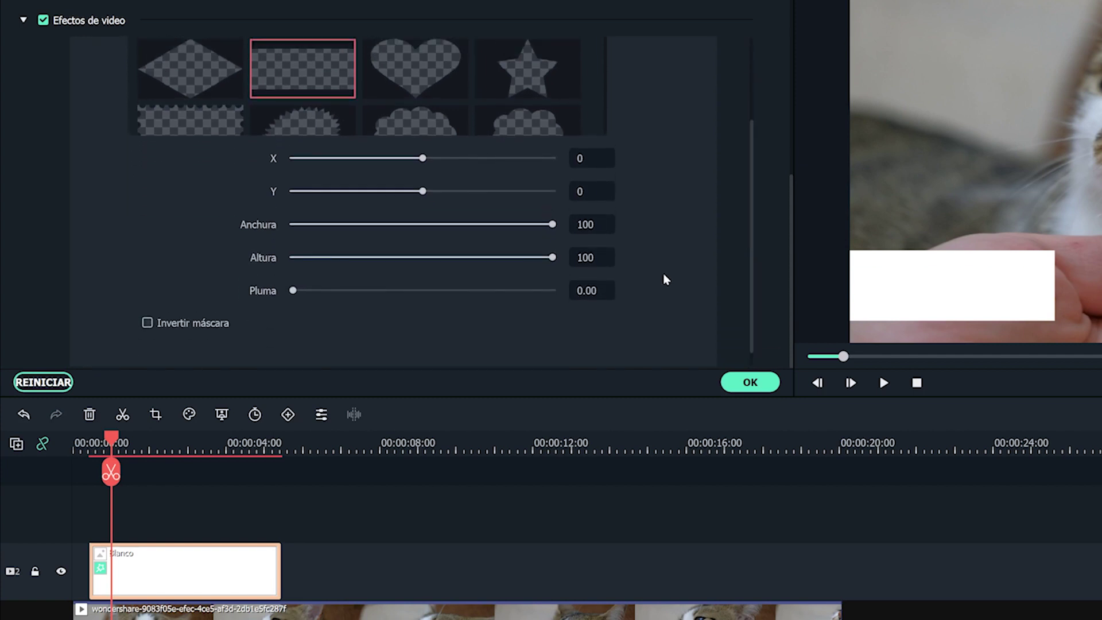
{"action": "left_click_drag", "start_coordinate": [554, 262], "coordinate": [329, 257]}
{"action": "left_click_drag", "start_coordinate": [552, 225], "coordinate": [526, 225]}
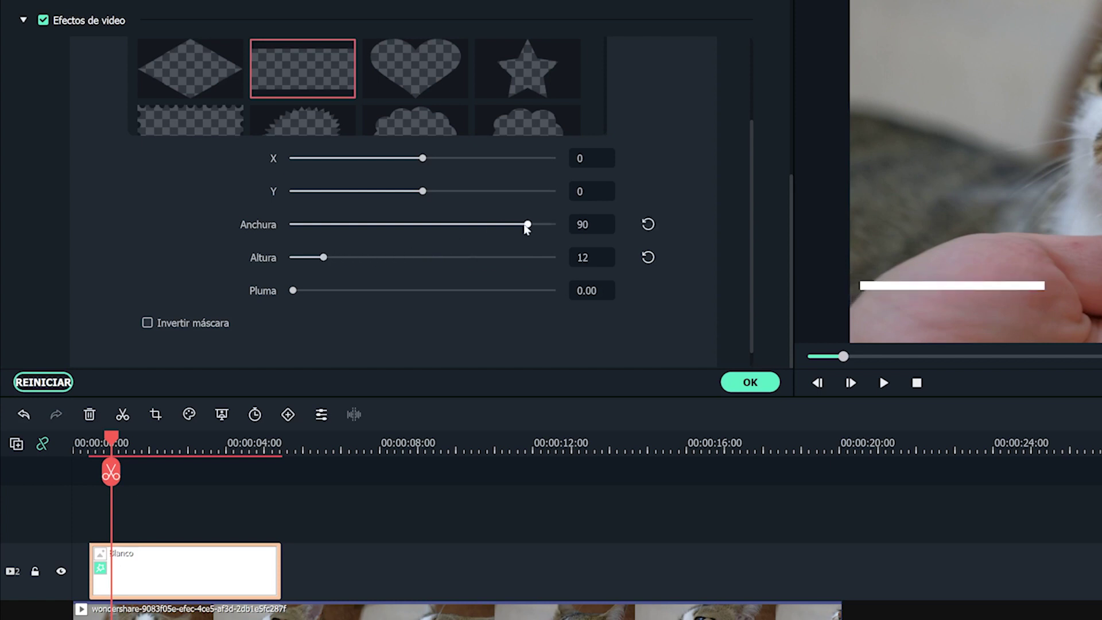
{"action": "left_click_drag", "start_coordinate": [423, 276], "coordinate": [433, 276]}
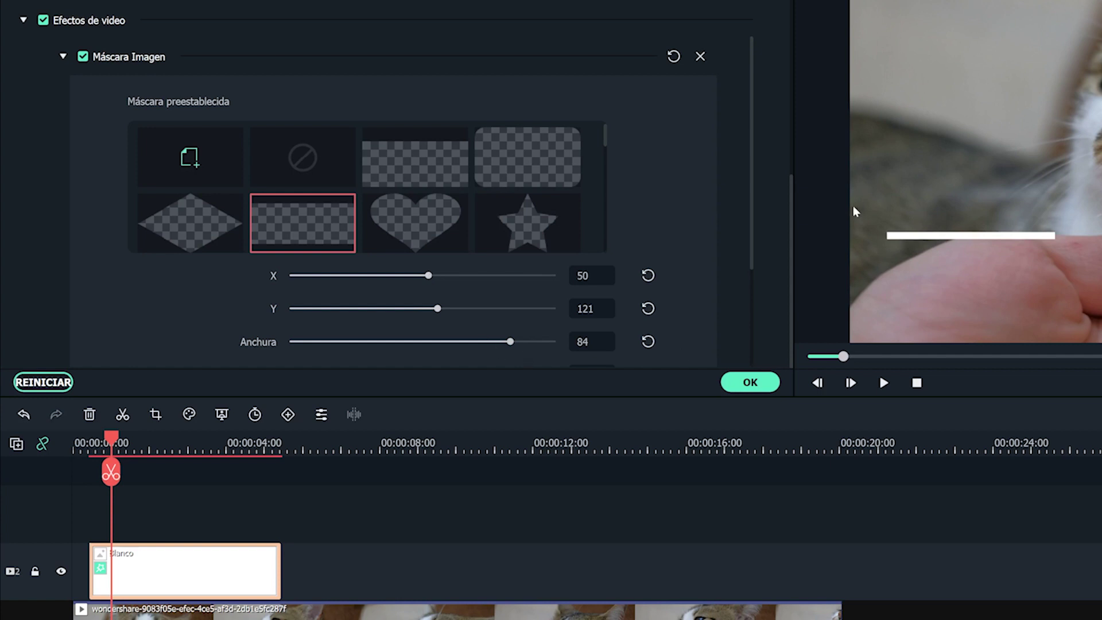
{"action": "left_click", "coordinate": [750, 382]}
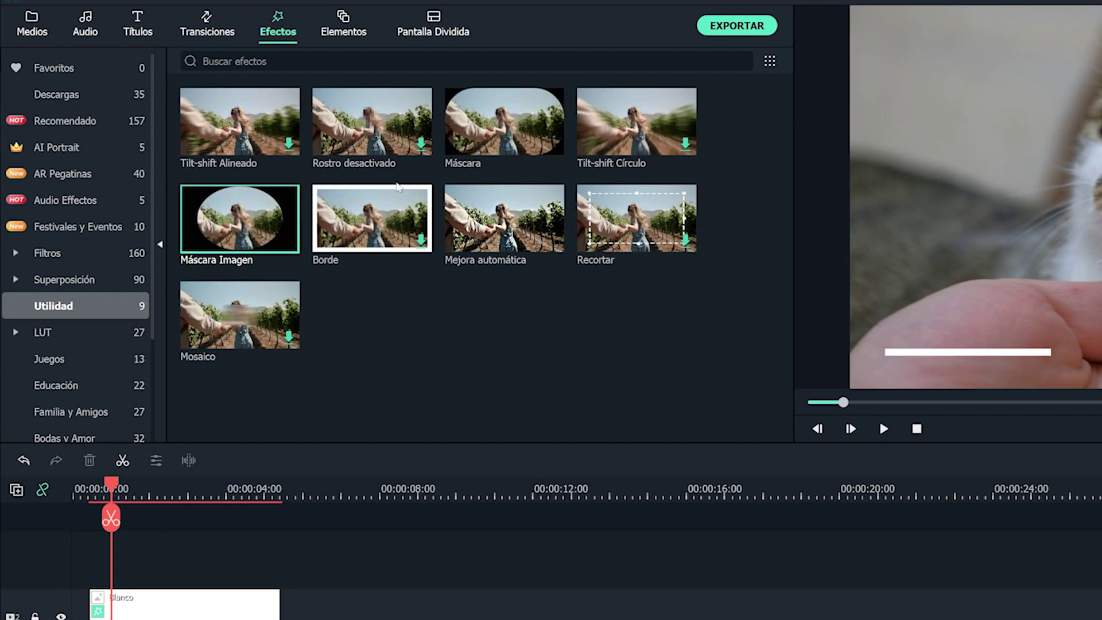
Add the simple text title Básico 6 on the track above the Blanco clip, aligned with its start
{"action": "left_click", "coordinate": [141, 27]}
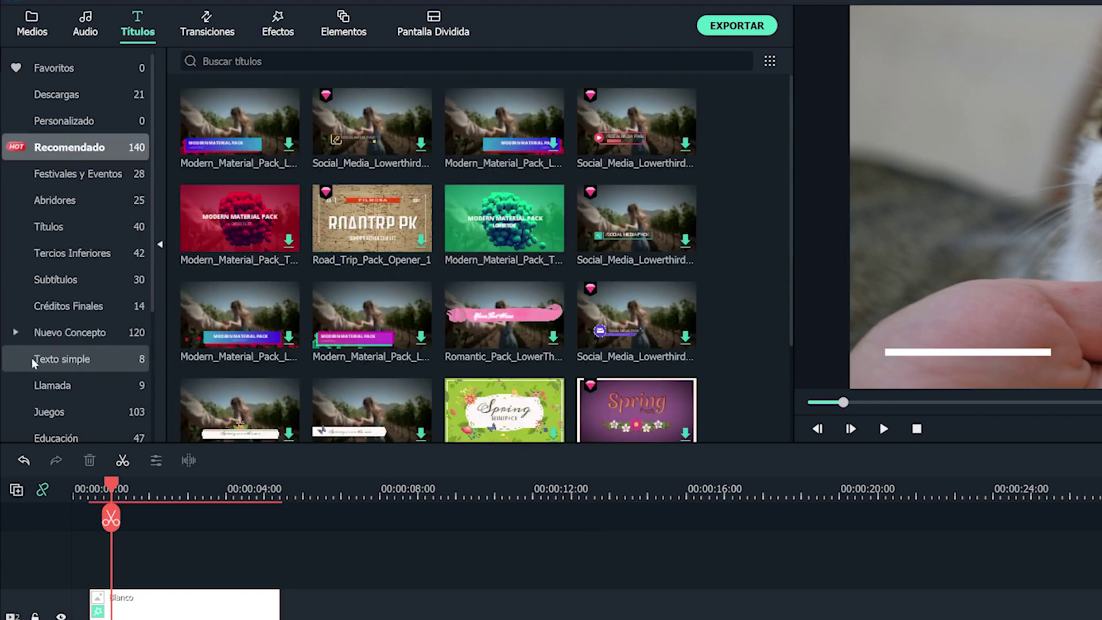
{"action": "left_click", "coordinate": [89, 364]}
{"action": "mouse_move", "coordinate": [631, 238]}
{"action": "left_click_drag", "start_coordinate": [631, 226], "coordinate": [99, 569]}
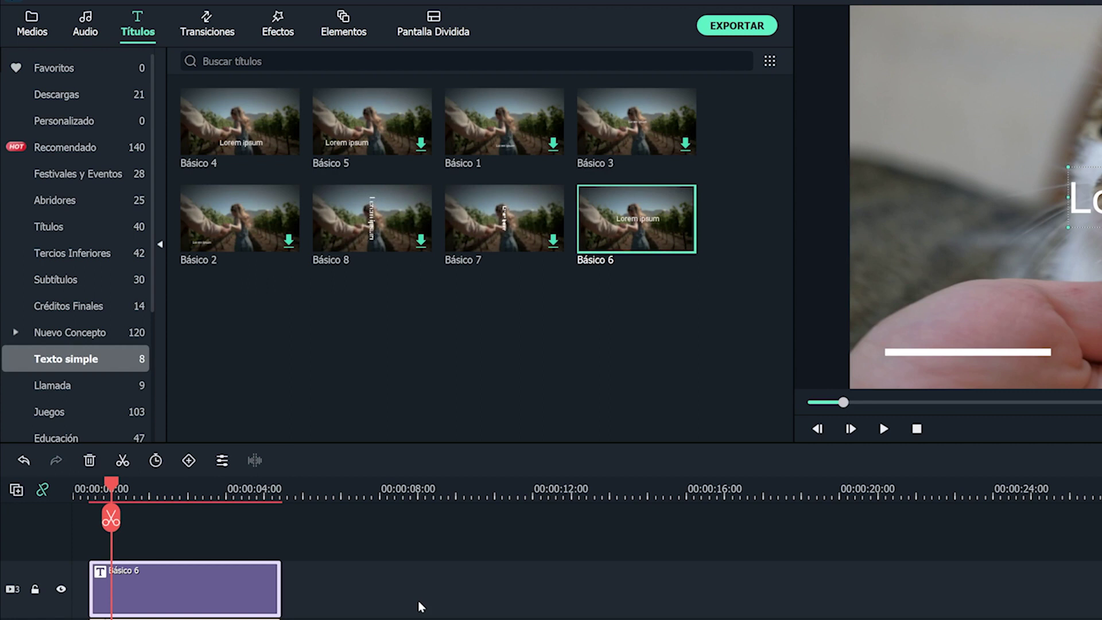
Replace the Básico 6 title's placeholder text with "Anita"
{"action": "double_click", "coordinate": [195, 608]}
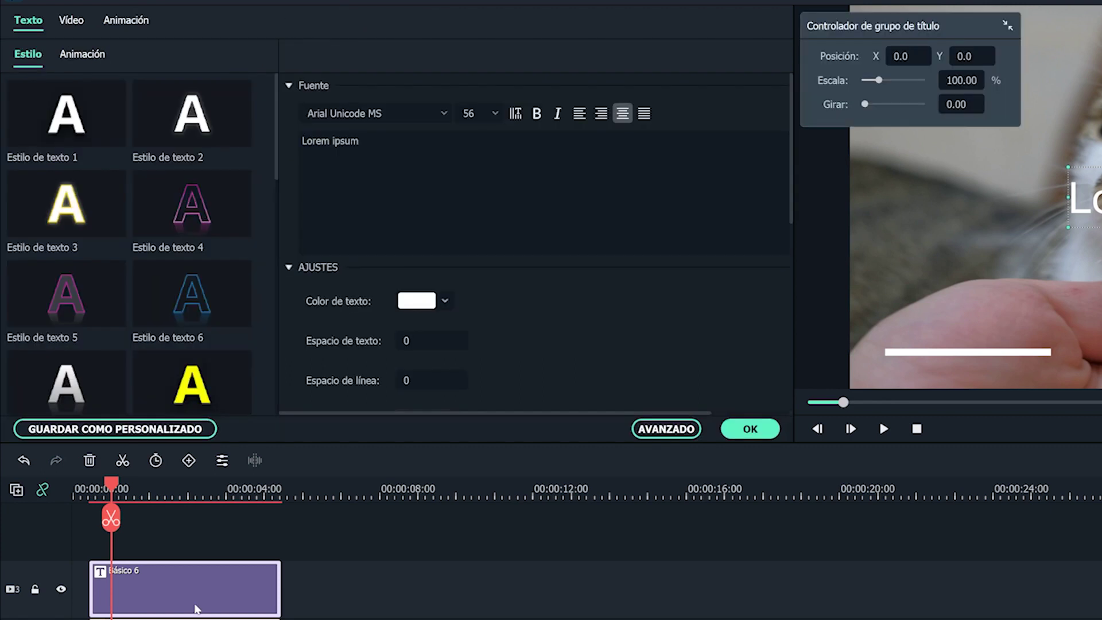
{"action": "left_click", "coordinate": [359, 141]}
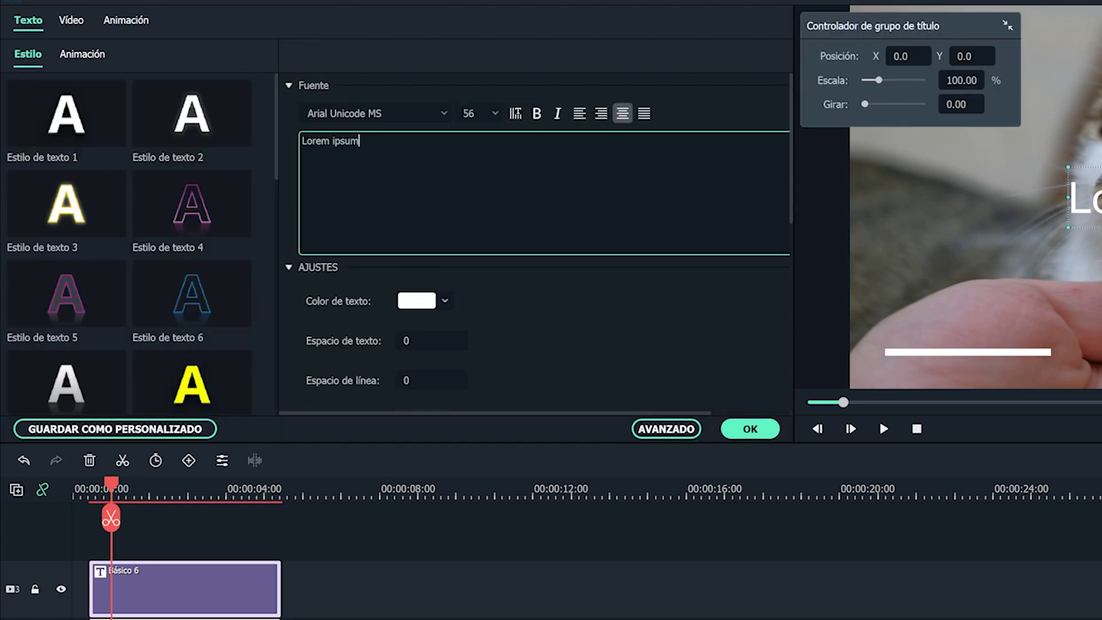
{"action": "key", "text": "ctrl+shift+Left"}
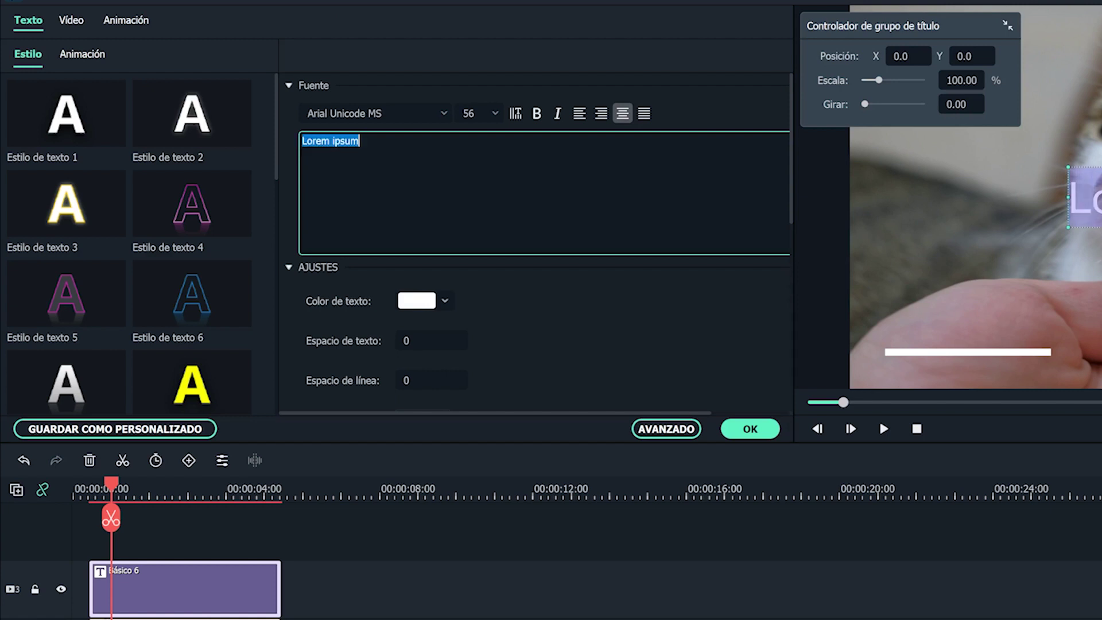
{"action": "type", "text": "Anita"}
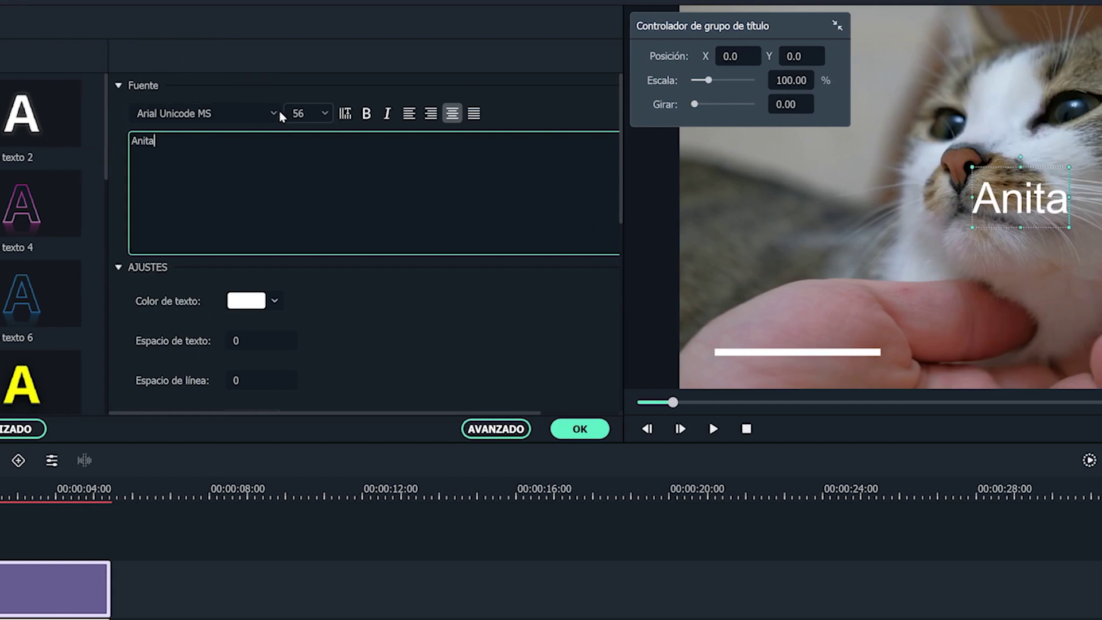
Change the title's font to BebasNeueBold
{"action": "left_click", "coordinate": [444, 113]}
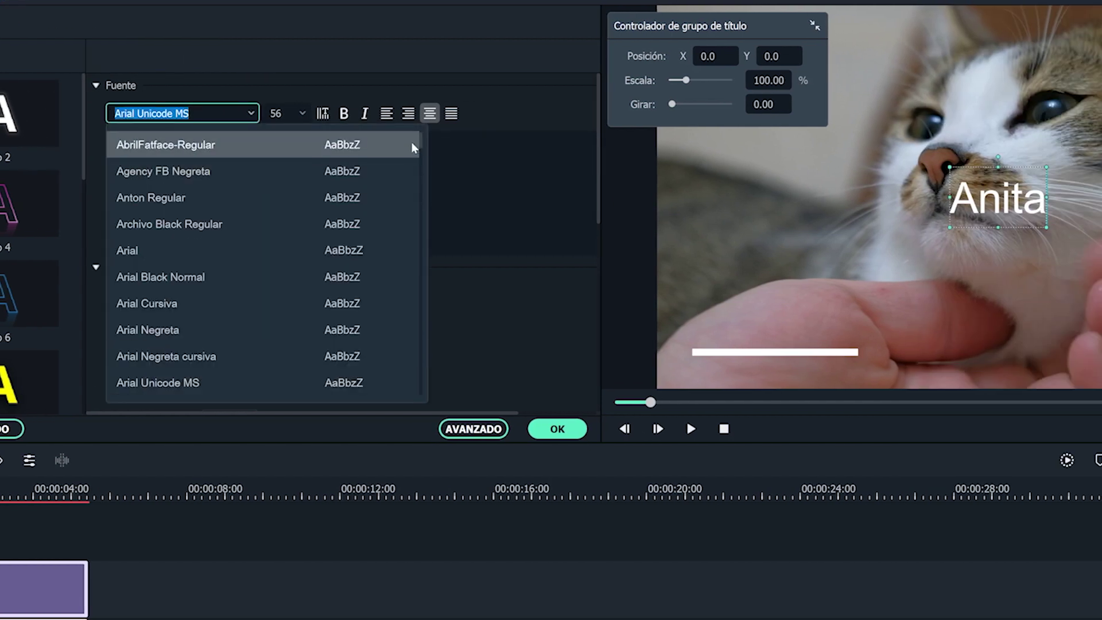
{"action": "mouse_move", "coordinate": [421, 146]}
{"action": "left_mouse_down"}
{"action": "mouse_move", "coordinate": [421, 175]}
{"action": "mouse_move", "coordinate": [420, 153]}
{"action": "left_mouse_up"}
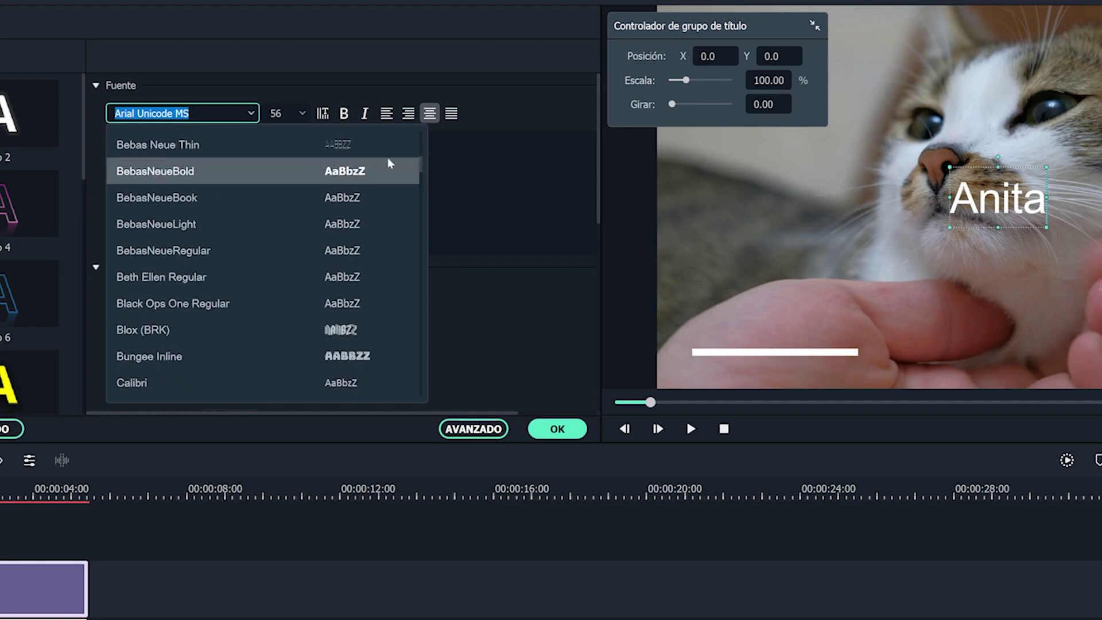
{"action": "left_click", "coordinate": [160, 167]}
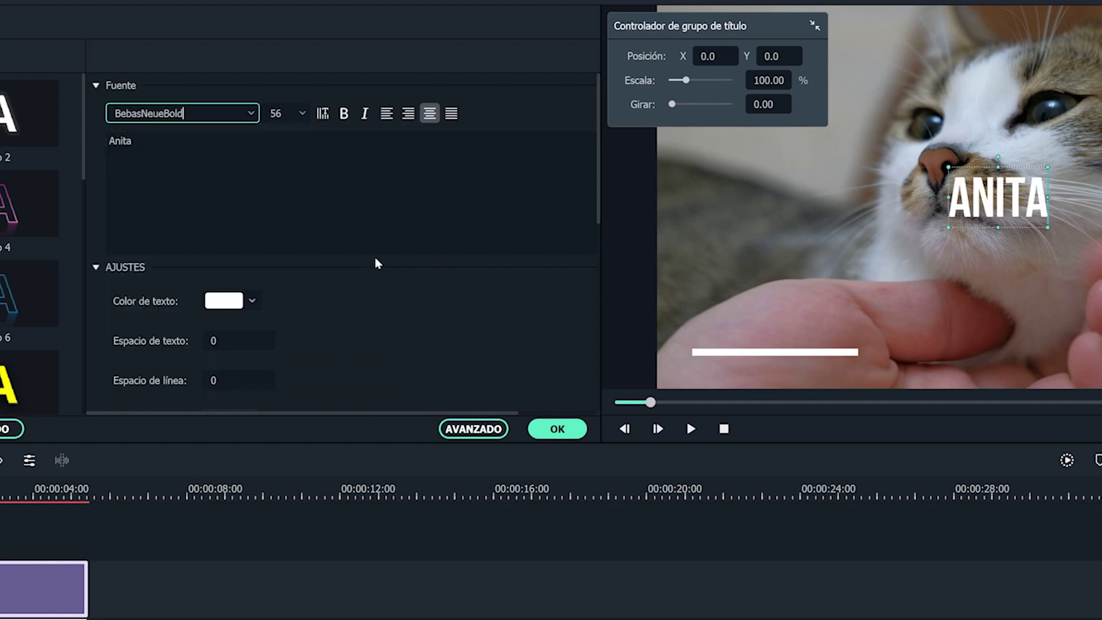
Apply the Arriba-Abajo 2 animation with the up and down arrows to the title in the advanced text editor
{"action": "left_click", "coordinate": [472, 430]}
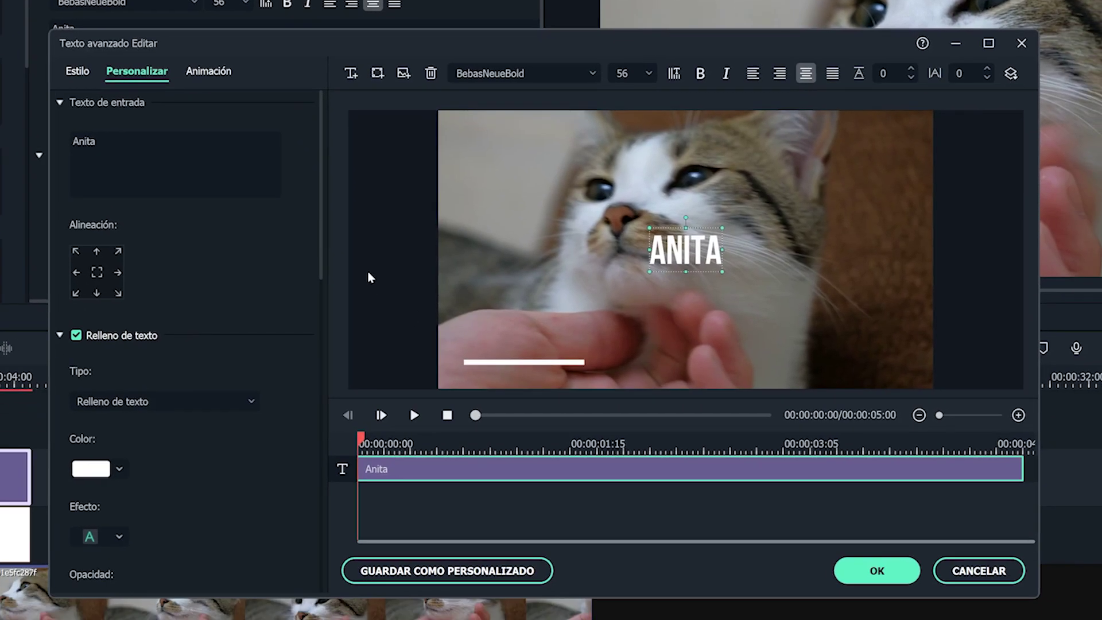
{"action": "left_click", "coordinate": [200, 71]}
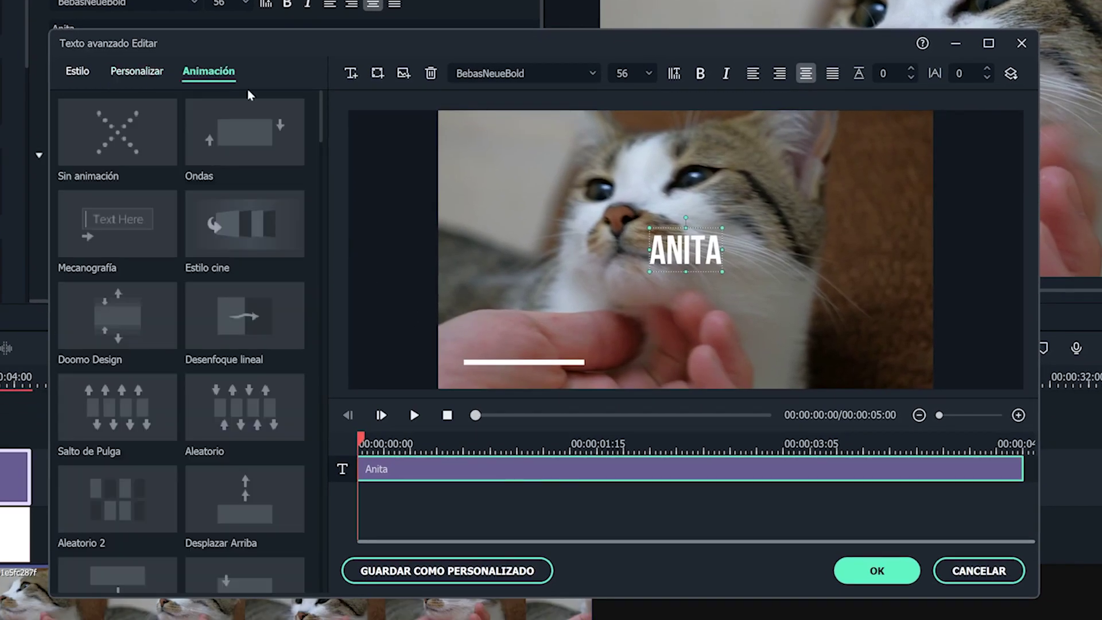
{"action": "left_click_drag", "start_coordinate": [321, 132], "coordinate": [322, 506]}
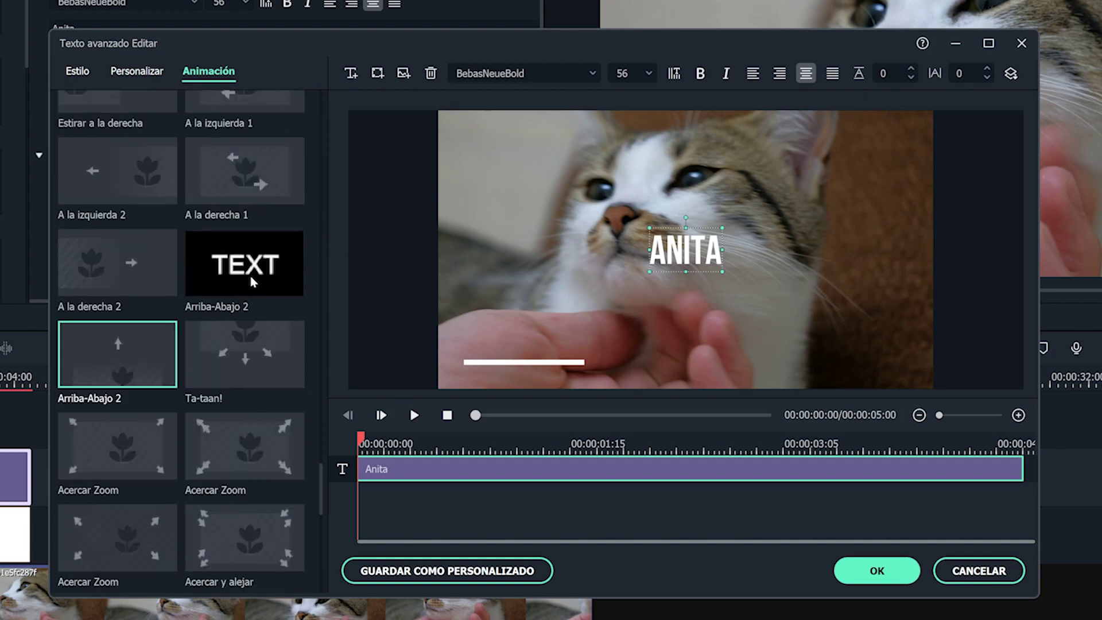
{"action": "left_click", "coordinate": [250, 275]}
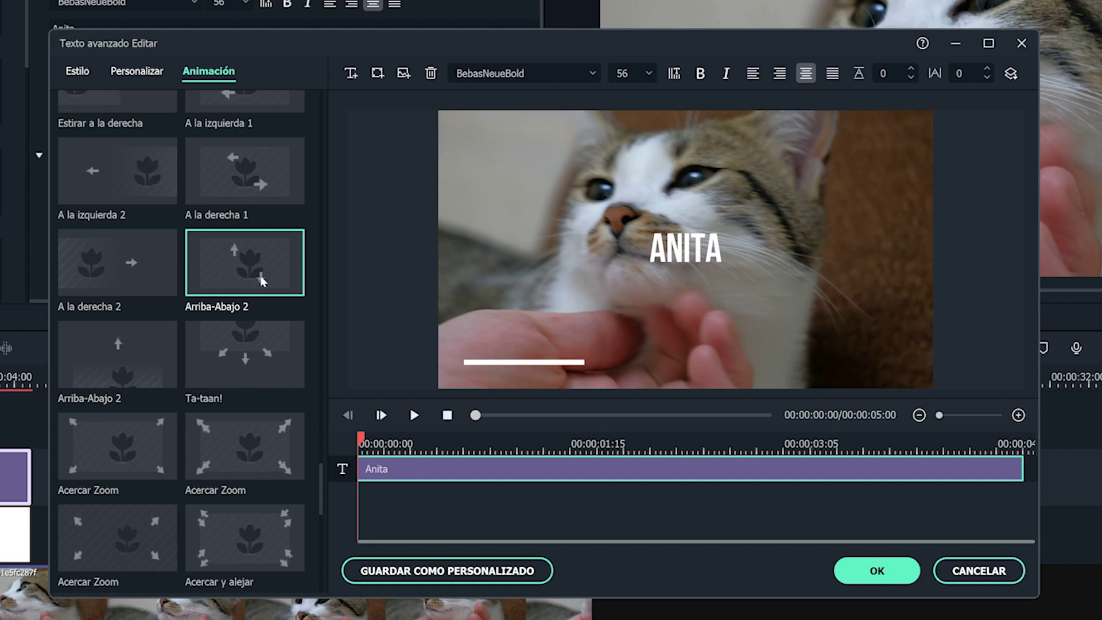
Trim the Anita text layer to start about 10 frames in and end about 9 frames earlier, and accept the advanced text edits
{"action": "left_click_drag", "start_coordinate": [359, 469], "coordinate": [384, 468]}
{"action": "left_click_drag", "start_coordinate": [1022, 469], "coordinate": [974, 480]}
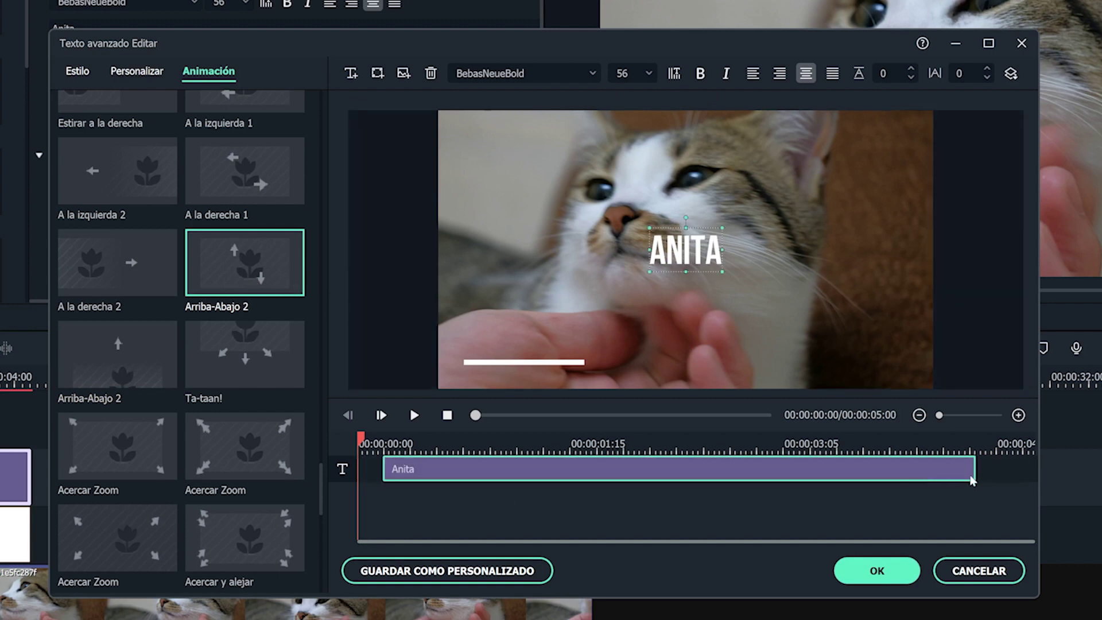
{"action": "left_click", "coordinate": [415, 416]}
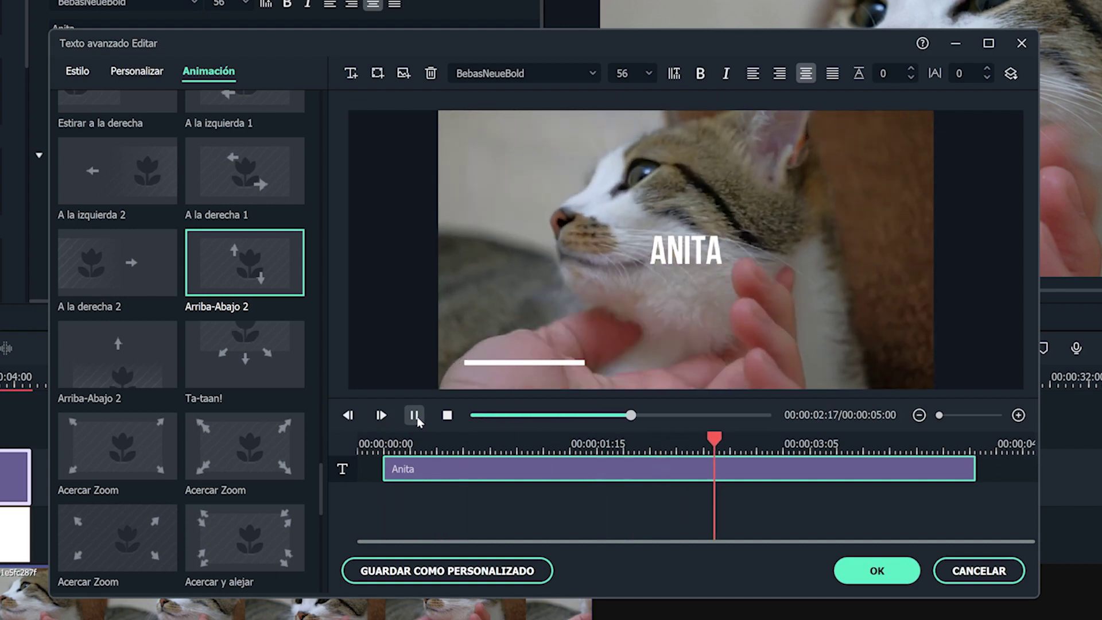
{"action": "left_click_drag", "start_coordinate": [393, 444], "coordinate": [410, 468]}
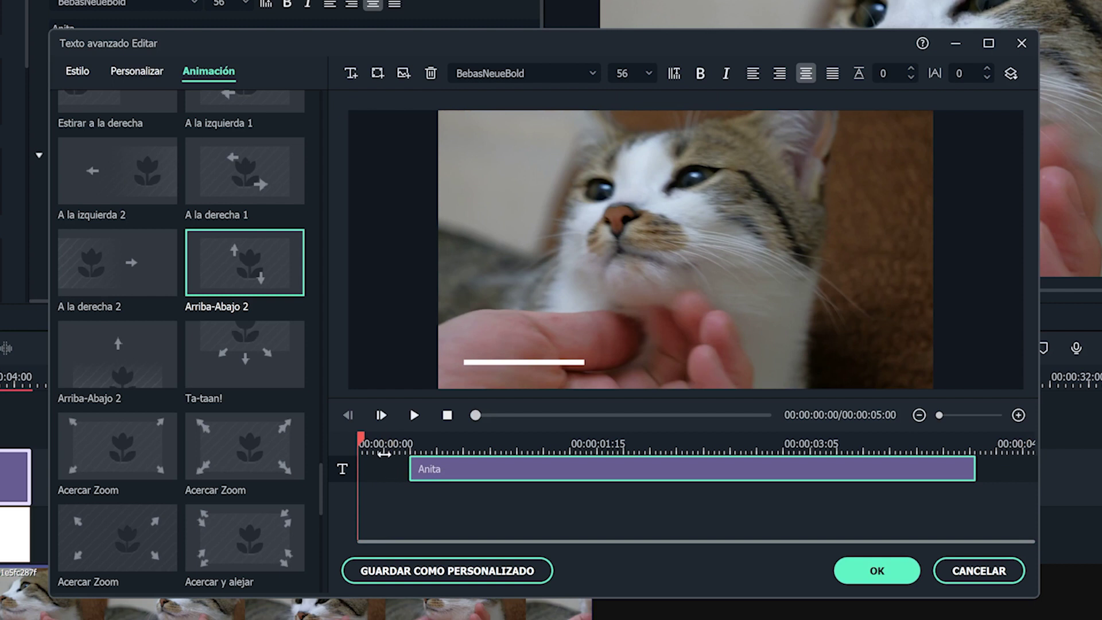
{"action": "left_click", "coordinate": [414, 415]}
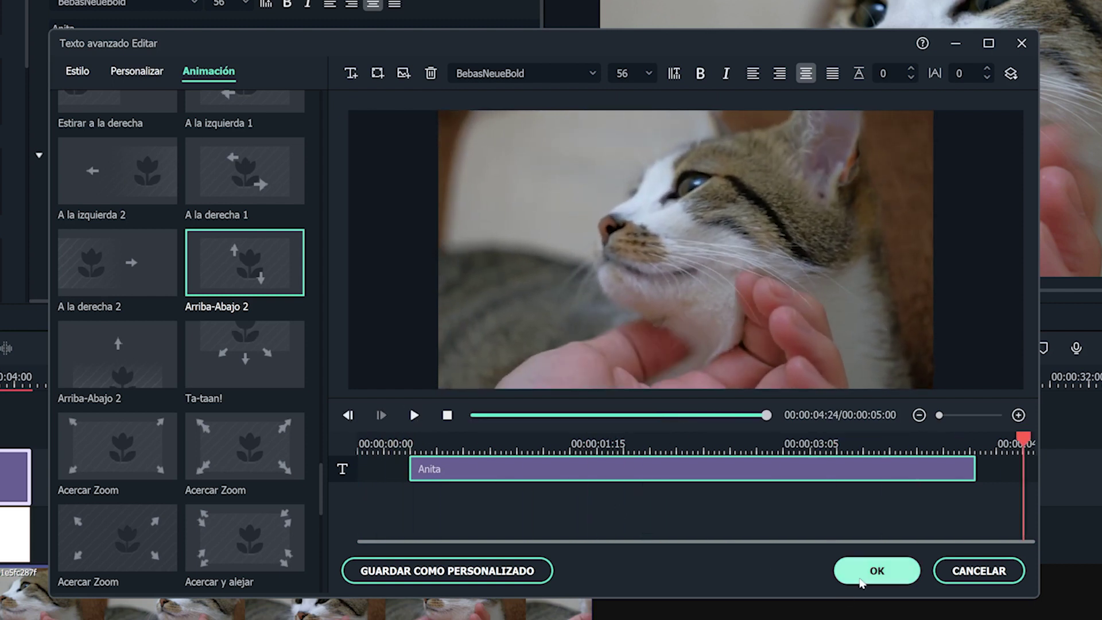
{"action": "left_click", "coordinate": [877, 570]}
Place the Anita title just above the white line and stretch its text box to the line's width
{"action": "left_click_drag", "start_coordinate": [778, 189], "coordinate": [698, 240]}
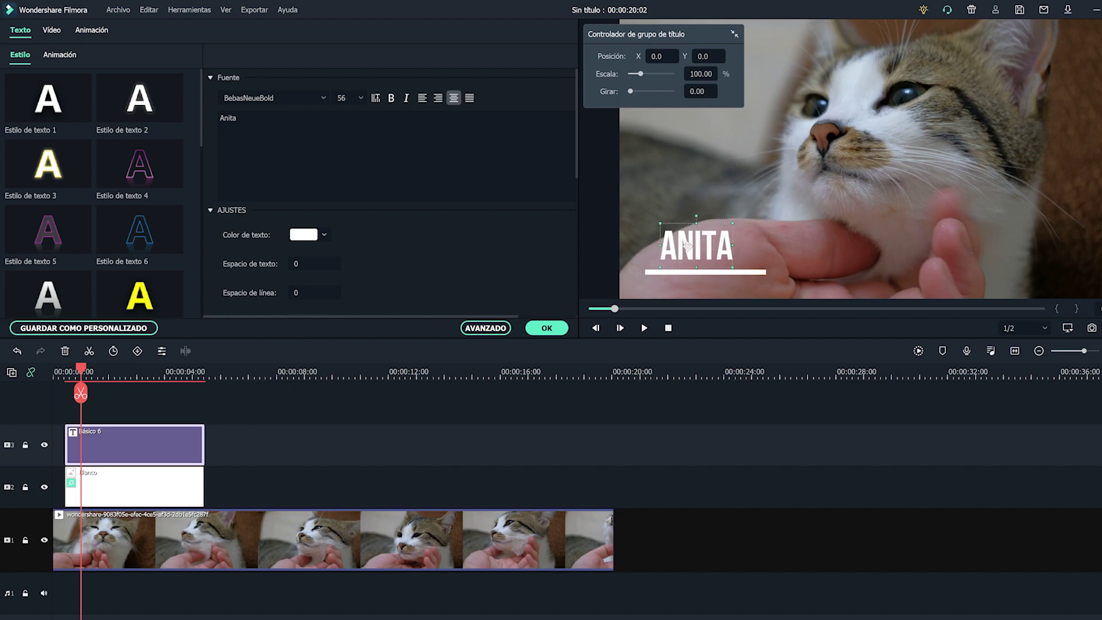
{"action": "left_click_drag", "start_coordinate": [747, 218], "coordinate": [766, 203]}
{"action": "left_click_drag", "start_coordinate": [655, 271], "coordinate": [642, 272]}
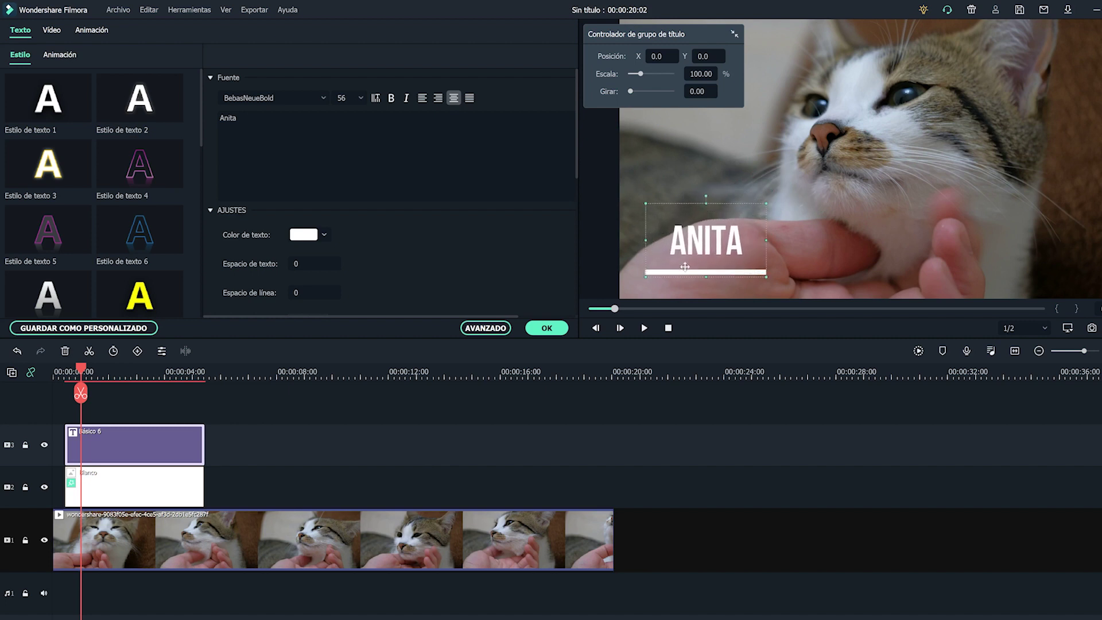
Set the title's font size to 80 and accept the title edits
{"action": "left_click", "coordinate": [360, 98]}
{"action": "left_click", "coordinate": [346, 178]}
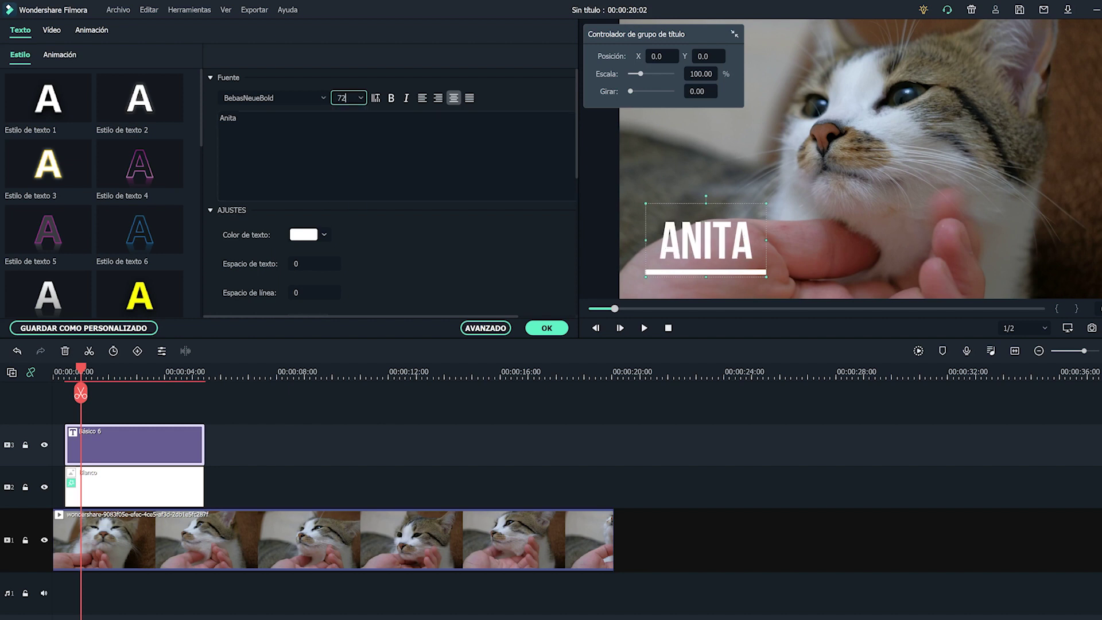
{"action": "left_click", "coordinate": [360, 97]}
{"action": "left_click", "coordinate": [346, 195]}
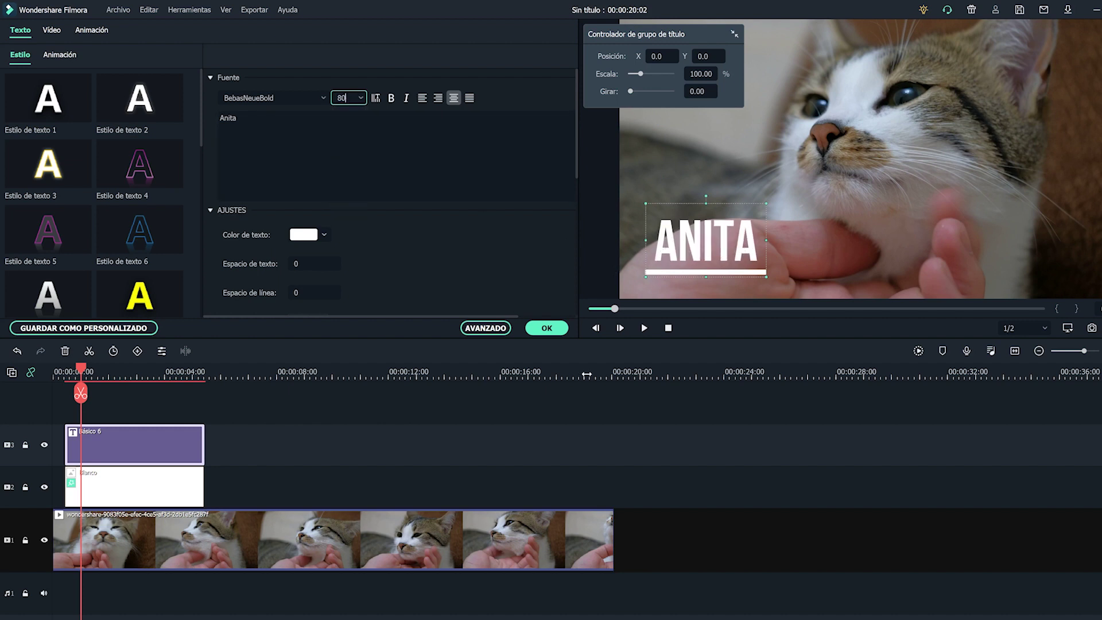
{"action": "left_click", "coordinate": [548, 328]}
Open the custom keyframe animation settings of the Blanco clip
{"action": "left_click_drag", "start_coordinate": [83, 369], "coordinate": [128, 372]}
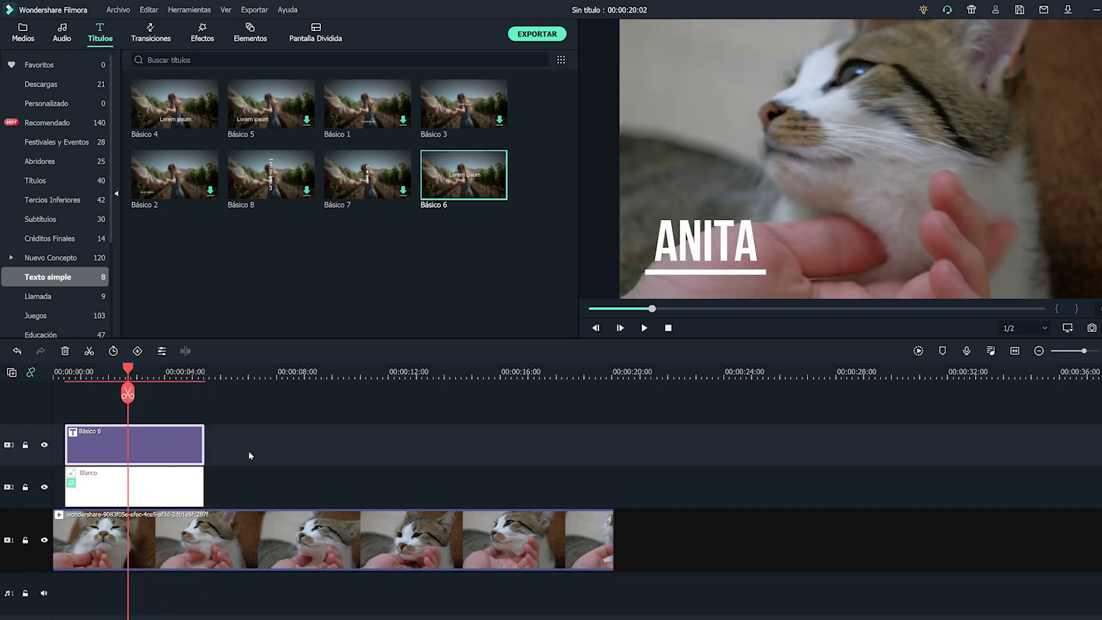
{"action": "double_click", "coordinate": [155, 496]}
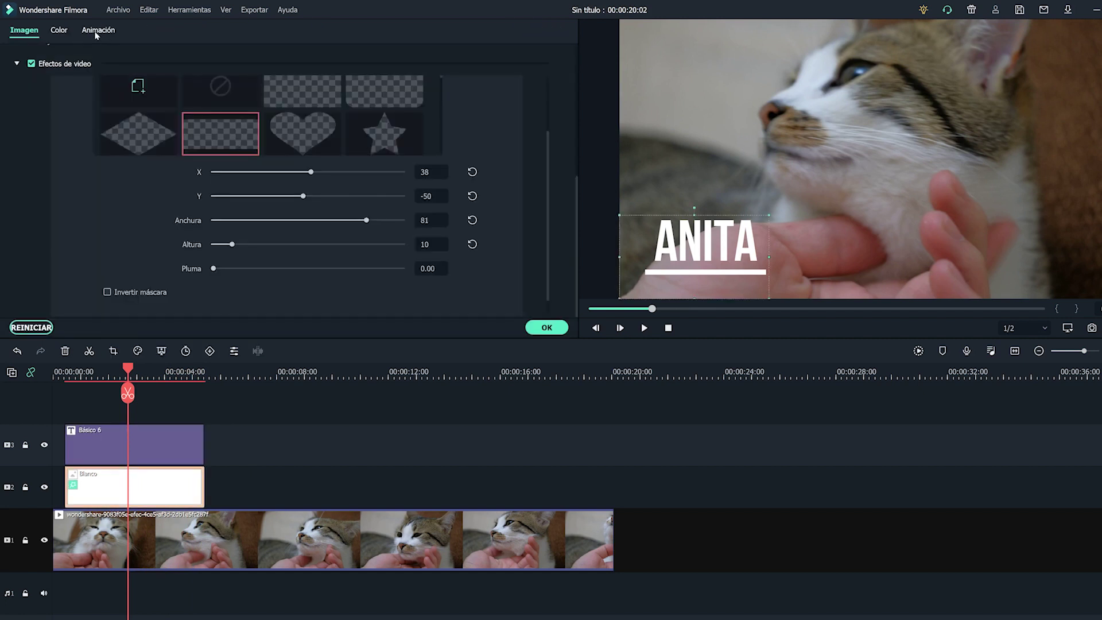
{"action": "left_click", "coordinate": [96, 33]}
{"action": "left_click", "coordinate": [60, 58]}
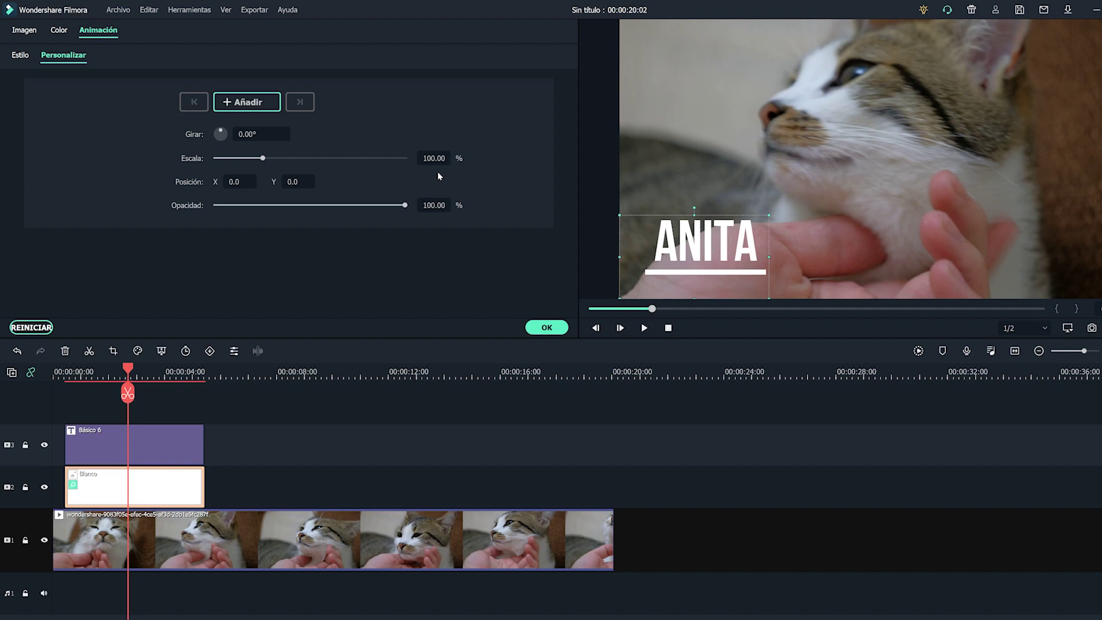
Add a keyframe to the Blanco clip about half a second after its start, keeping the line's resting position
{"action": "left_click_drag", "start_coordinate": [128, 367], "coordinate": [58, 361]}
{"action": "scroll", "coordinate": [65, 372], "scroll_direction": "up", "scroll_amount": 5}
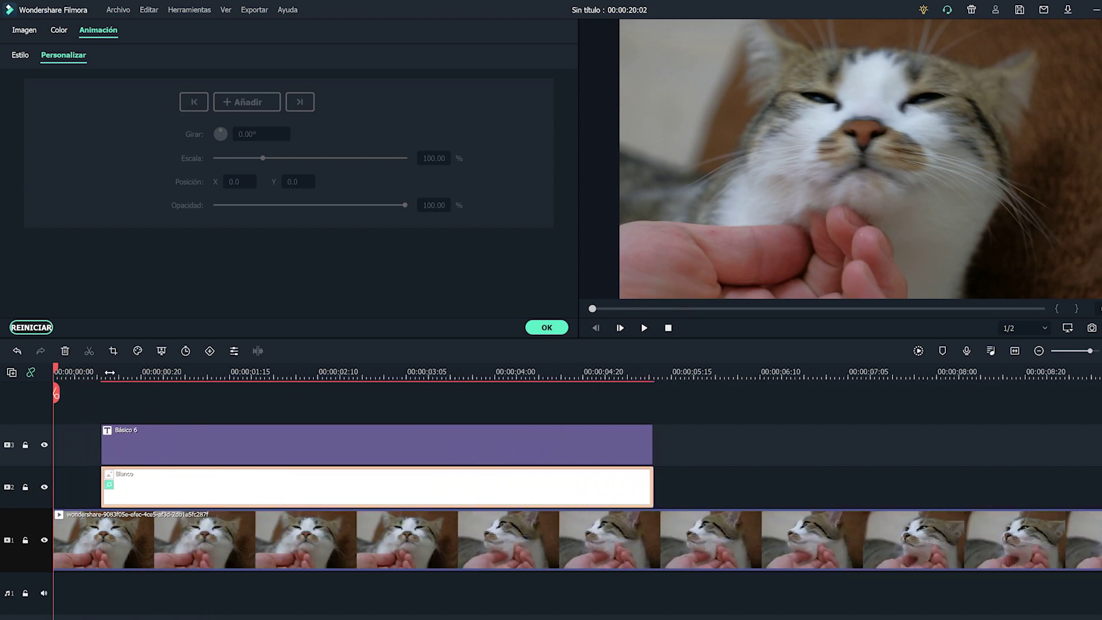
{"action": "left_click", "coordinate": [131, 372]}
{"action": "left_click_drag", "start_coordinate": [138, 374], "coordinate": [173, 372]}
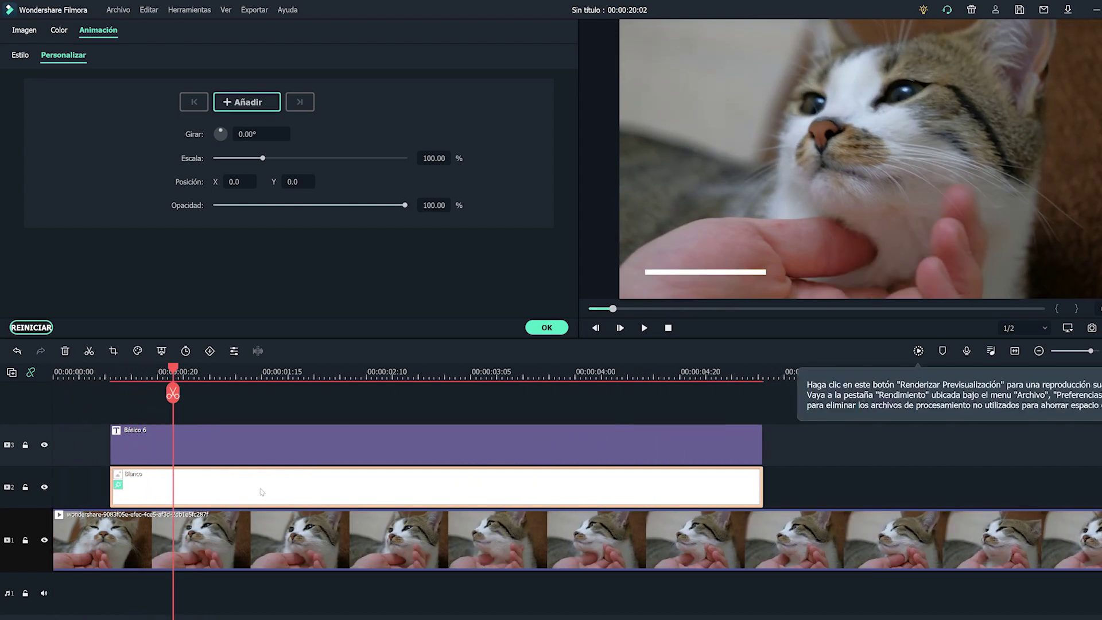
{"action": "left_click", "coordinate": [258, 104]}
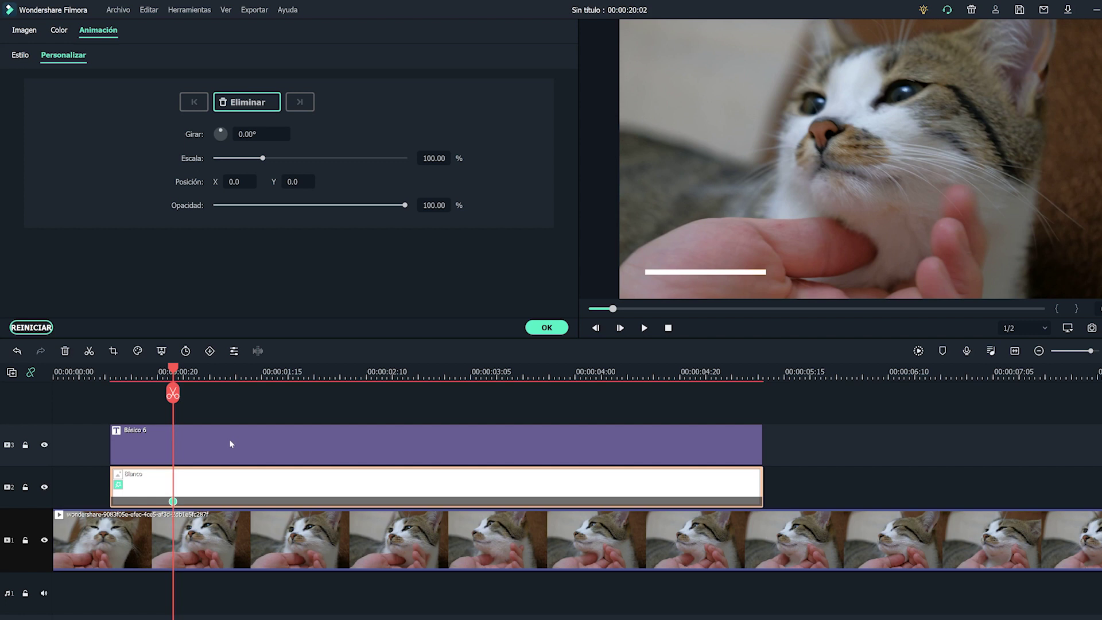
Add a keyframe at the Blanco clip's start with position Y -110 and opacity 0%
{"action": "left_click", "coordinate": [163, 370]}
{"action": "left_click_drag", "start_coordinate": [163, 370], "coordinate": [115, 370]}
{"action": "left_click", "coordinate": [230, 104]}
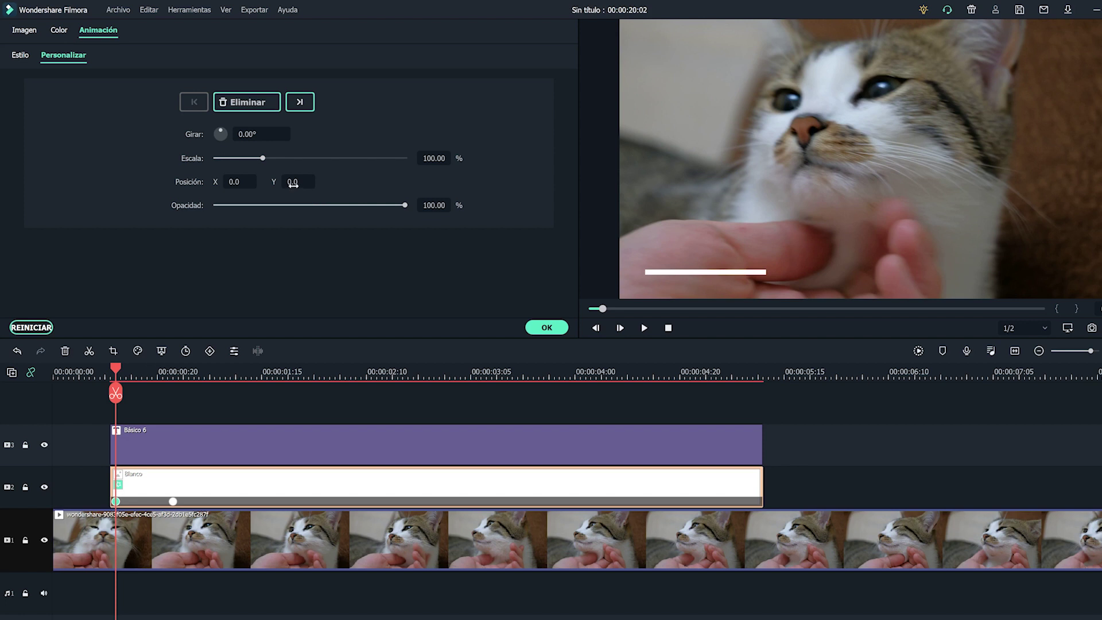
{"action": "left_click_drag", "start_coordinate": [291, 181], "coordinate": [296, 183]}
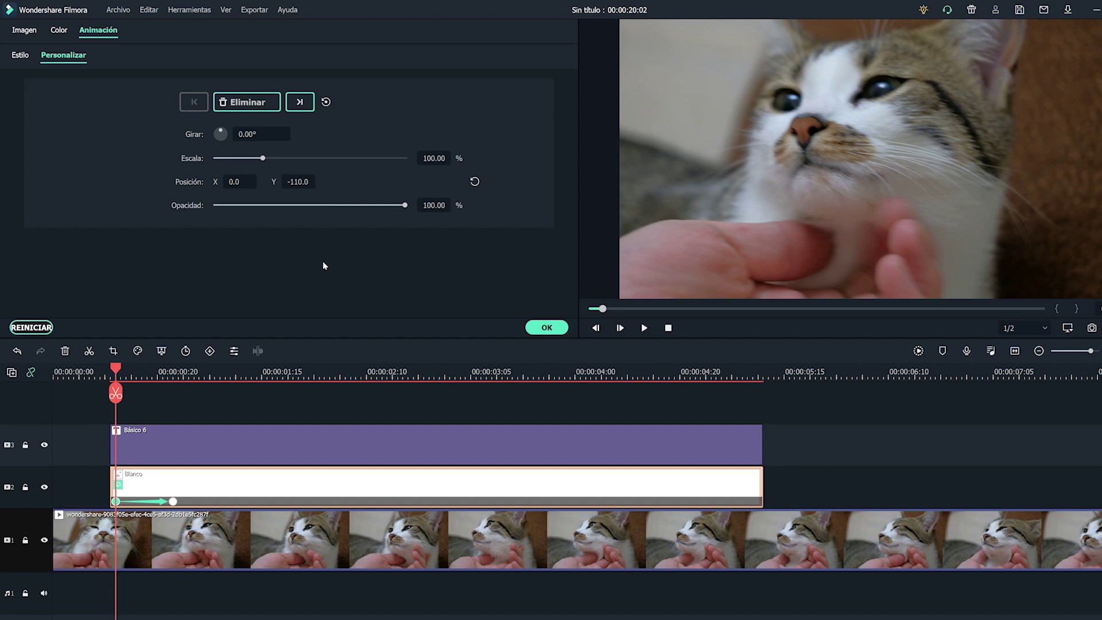
{"action": "left_click", "coordinate": [433, 205]}
{"action": "type", "text": "0"}
{"action": "key", "text": "Return"}
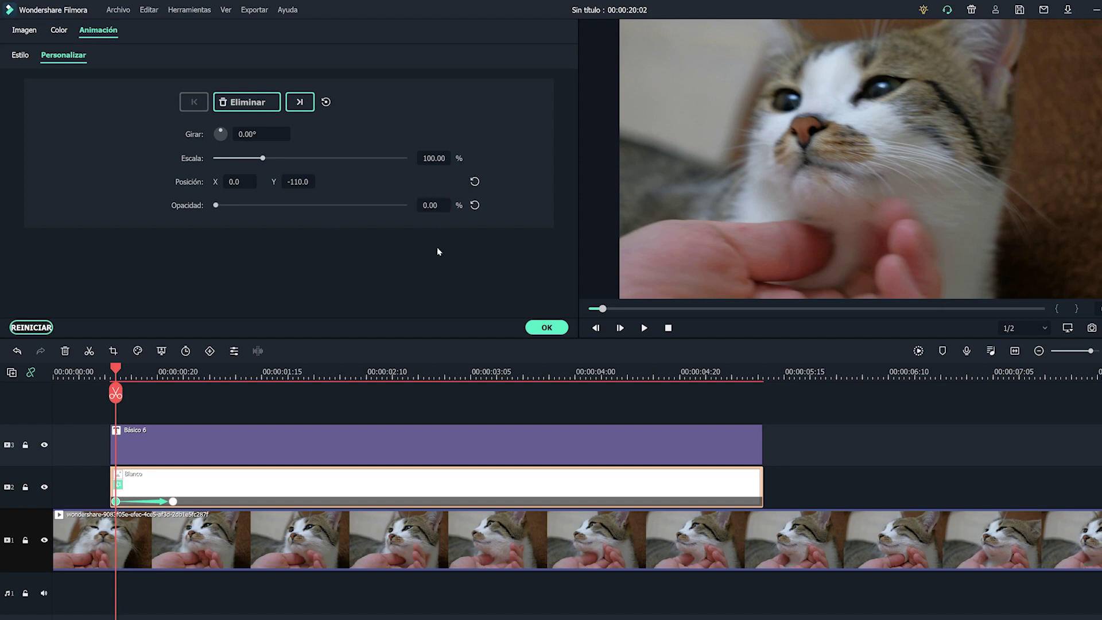
Play the lower third from before its start to check how the line and title enter
{"action": "left_click", "coordinate": [84, 373]}
{"action": "left_click", "coordinate": [642, 329]}
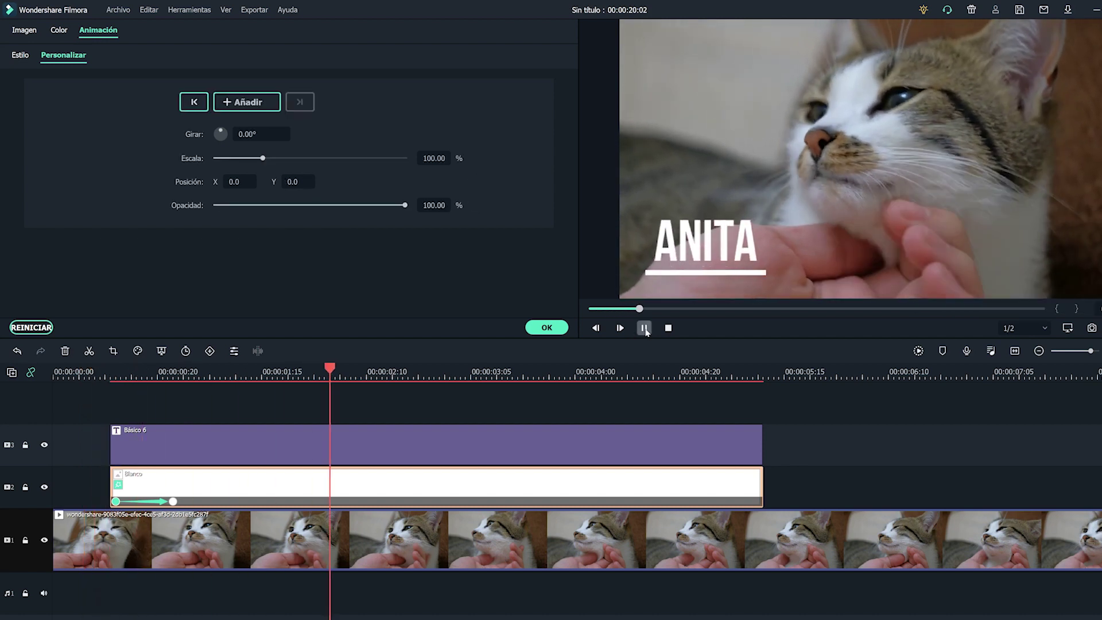
{"action": "left_click", "coordinate": [643, 328]}
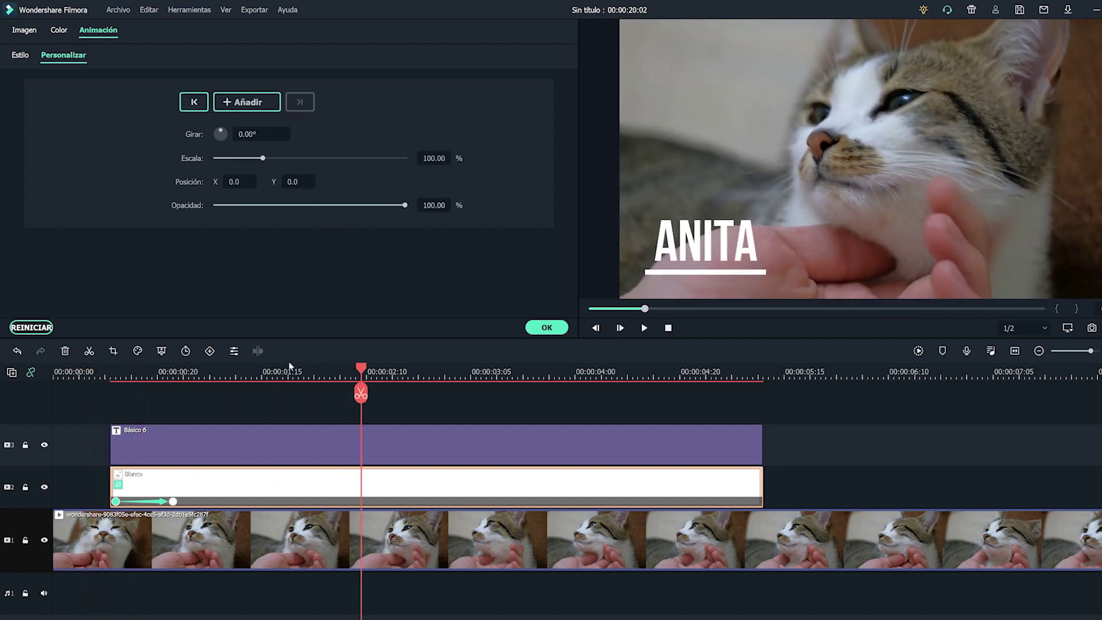
{"action": "left_click", "coordinate": [96, 372]}
{"action": "left_click", "coordinate": [644, 328]}
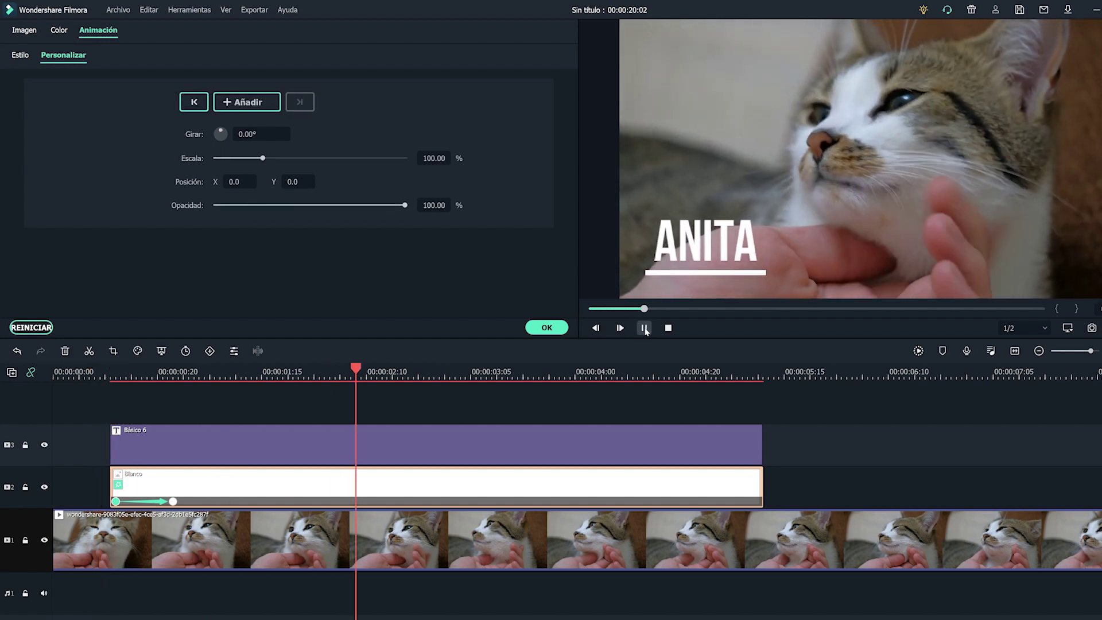
{"action": "left_click", "coordinate": [644, 328]}
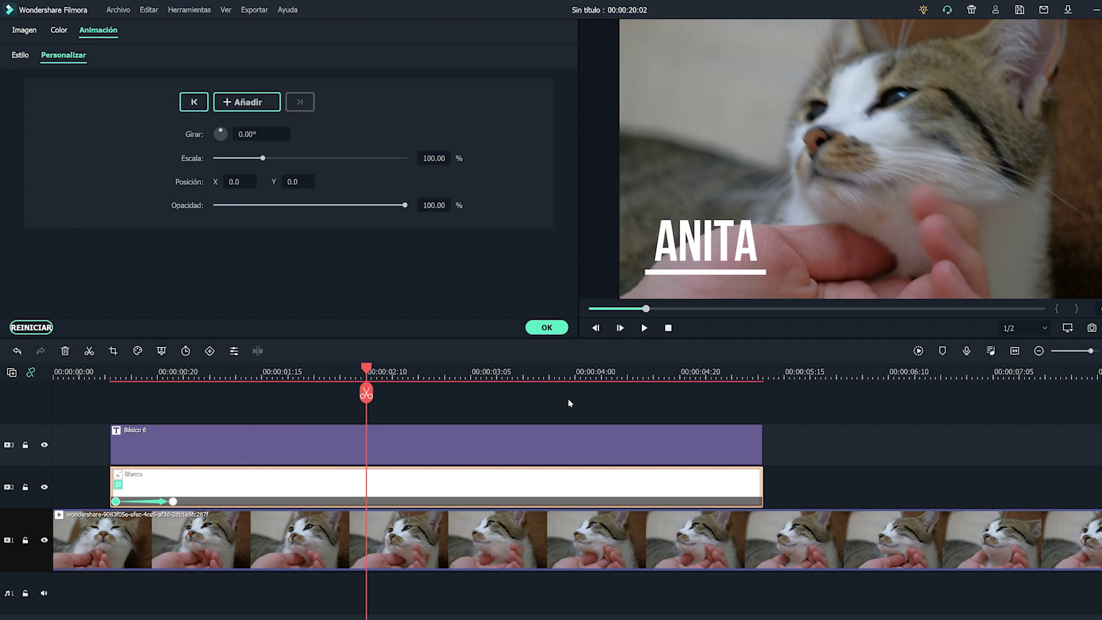
Shift the Blanco clip's two entrance keyframes slightly later and closer together, replaying the entrance to check the timing
{"action": "left_click_drag", "start_coordinate": [117, 371], "coordinate": [197, 368]}
{"action": "left_click", "coordinate": [173, 501]}
{"action": "left_click_drag", "start_coordinate": [115, 501], "coordinate": [136, 501]}
{"action": "left_click", "coordinate": [643, 328]}
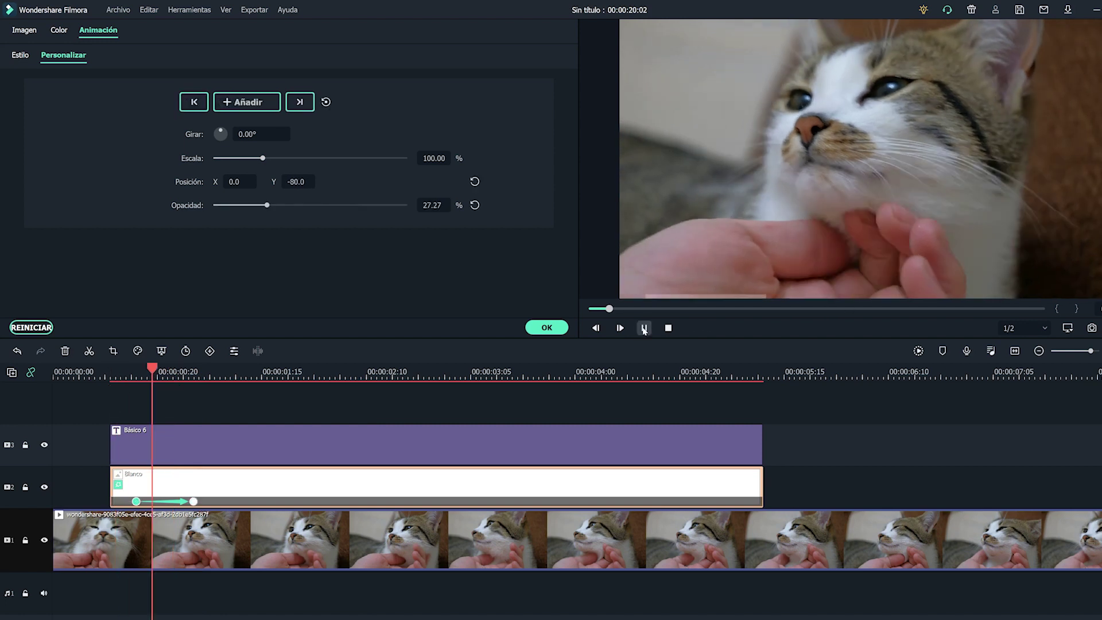
{"action": "left_click_drag", "start_coordinate": [137, 501], "coordinate": [183, 500]}
{"action": "left_click", "coordinate": [644, 327]}
{"action": "key", "text": "space"}
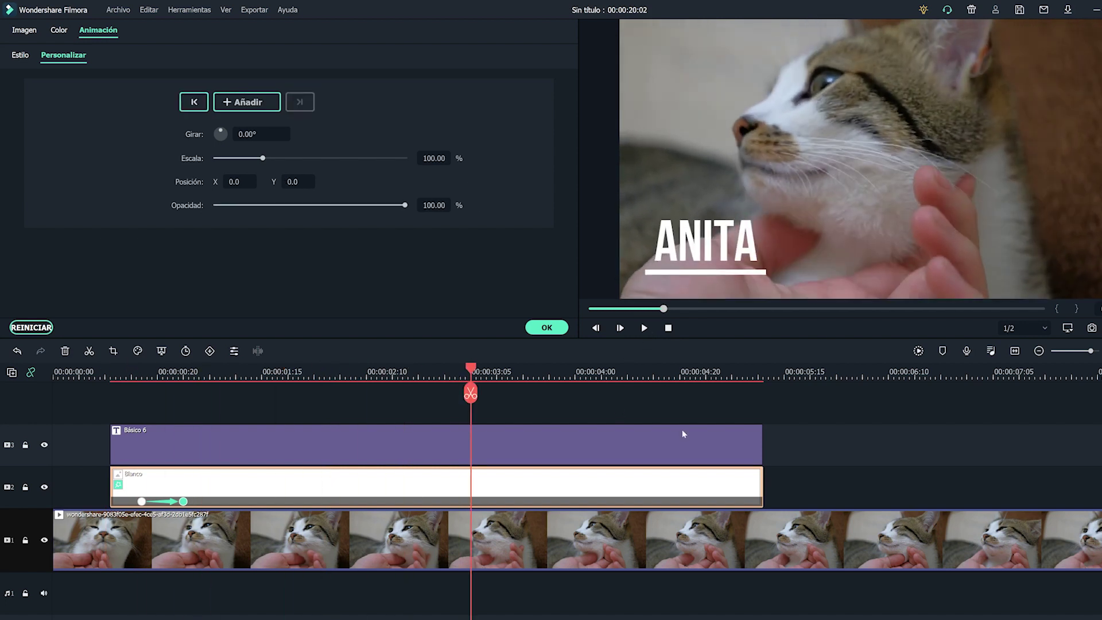
{"action": "left_click", "coordinate": [89, 372]}
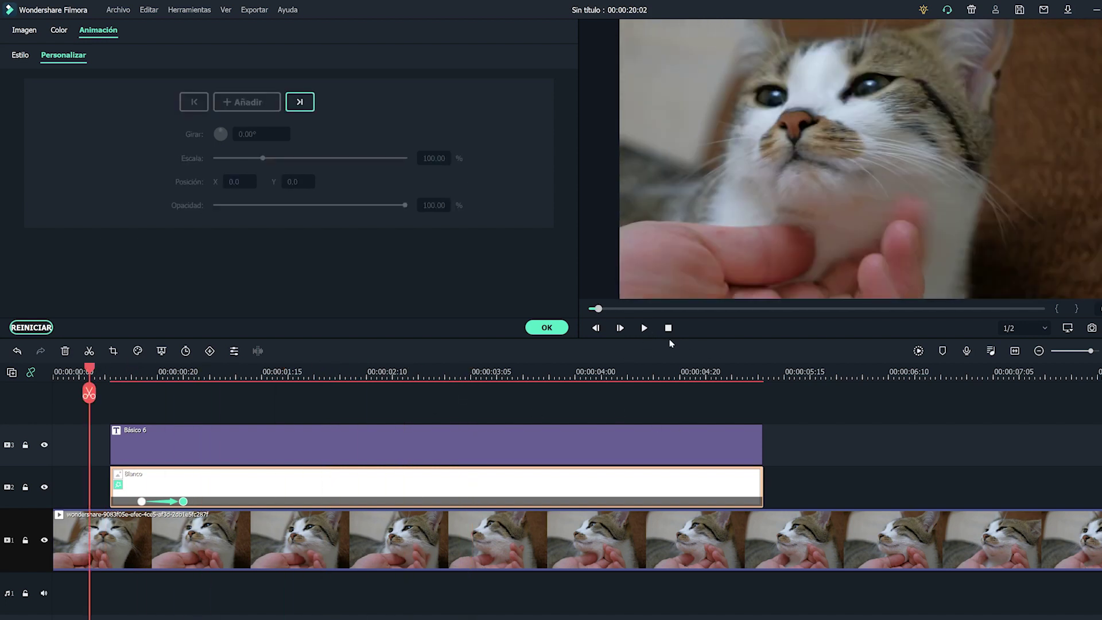
{"action": "left_click", "coordinate": [643, 328]}
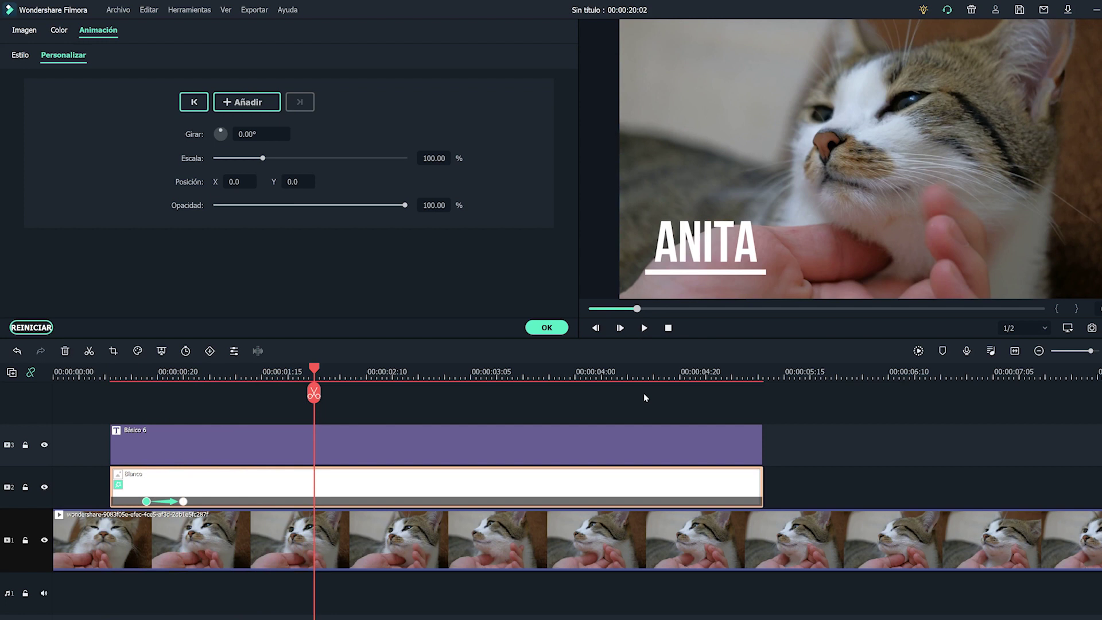
Add a keyframe holding the line's resting position shortly before the Blanco clip ends
{"action": "left_click_drag", "start_coordinate": [315, 371], "coordinate": [699, 374]}
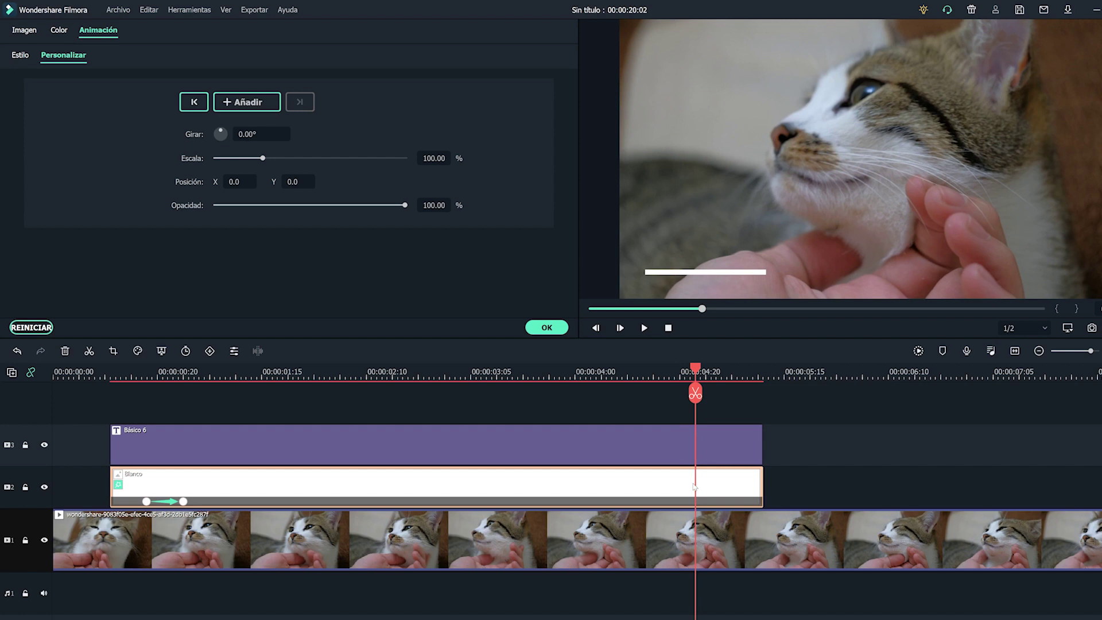
{"action": "left_click", "coordinate": [250, 102]}
Add an exit keyframe just before the Blanco clip's end with position Y -98 and opacity 0%, and play back the exit
{"action": "left_click_drag", "start_coordinate": [697, 366], "coordinate": [735, 374]}
{"action": "double_click", "coordinate": [297, 182]}
{"action": "type", "text": "-40"}
{"action": "key", "text": "Return"}
{"action": "scroll", "coordinate": [298, 181], "scroll_direction": "down", "scroll_amount": 8}
{"action": "scroll", "coordinate": [297, 181], "scroll_direction": "up", "scroll_amount": 3}
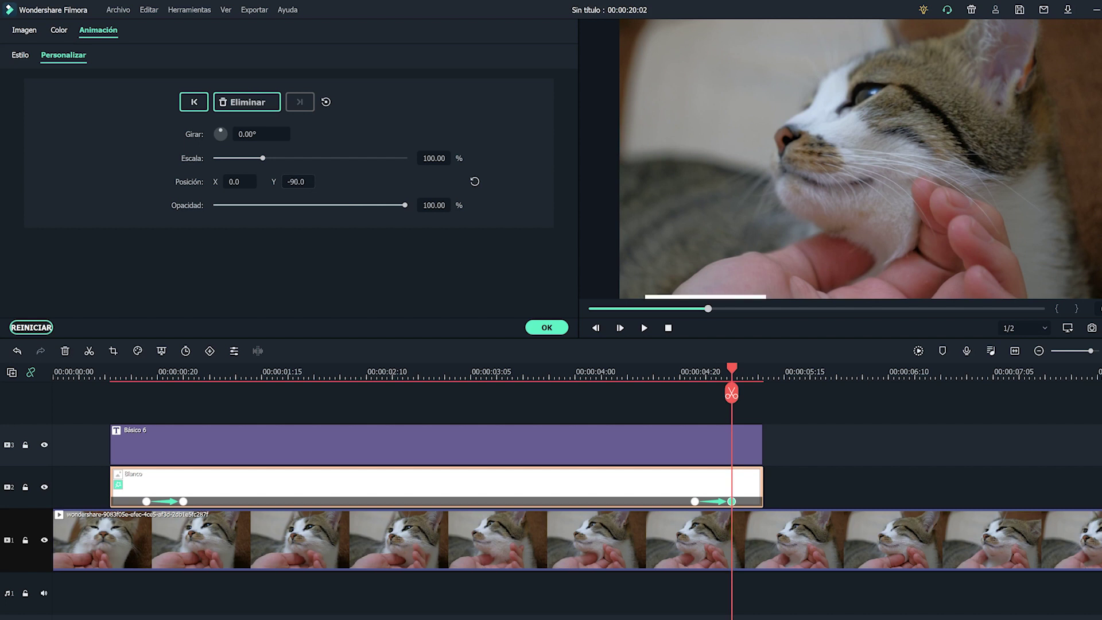
{"action": "scroll", "coordinate": [302, 195], "scroll_direction": "down", "scroll_amount": 1}
{"action": "double_click", "coordinate": [430, 204]}
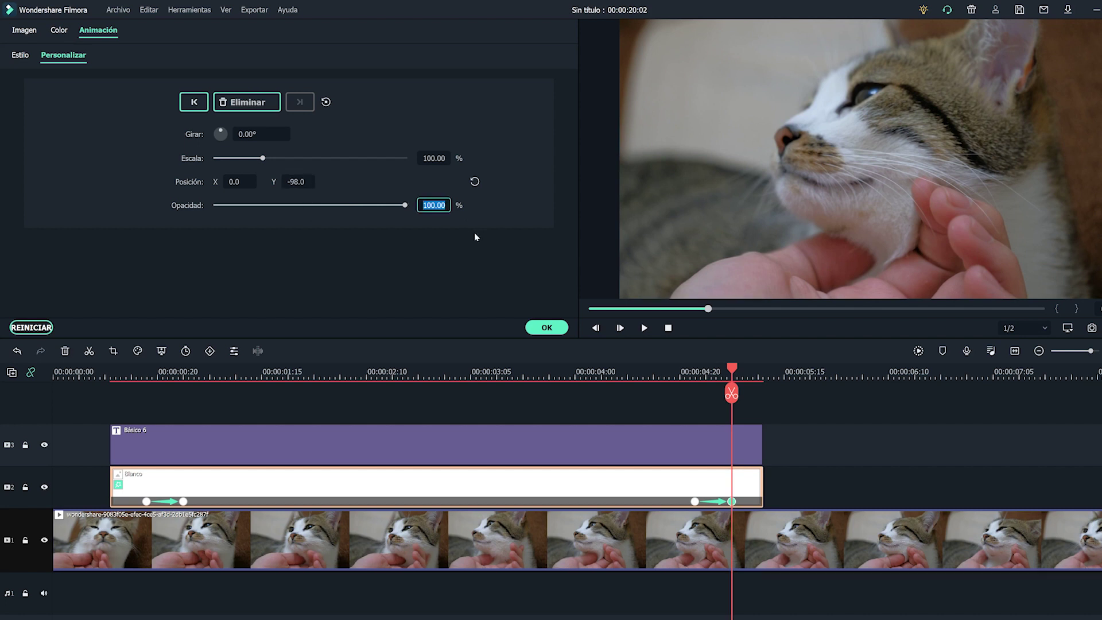
{"action": "type", "text": "0"}
{"action": "key", "text": "Return"}
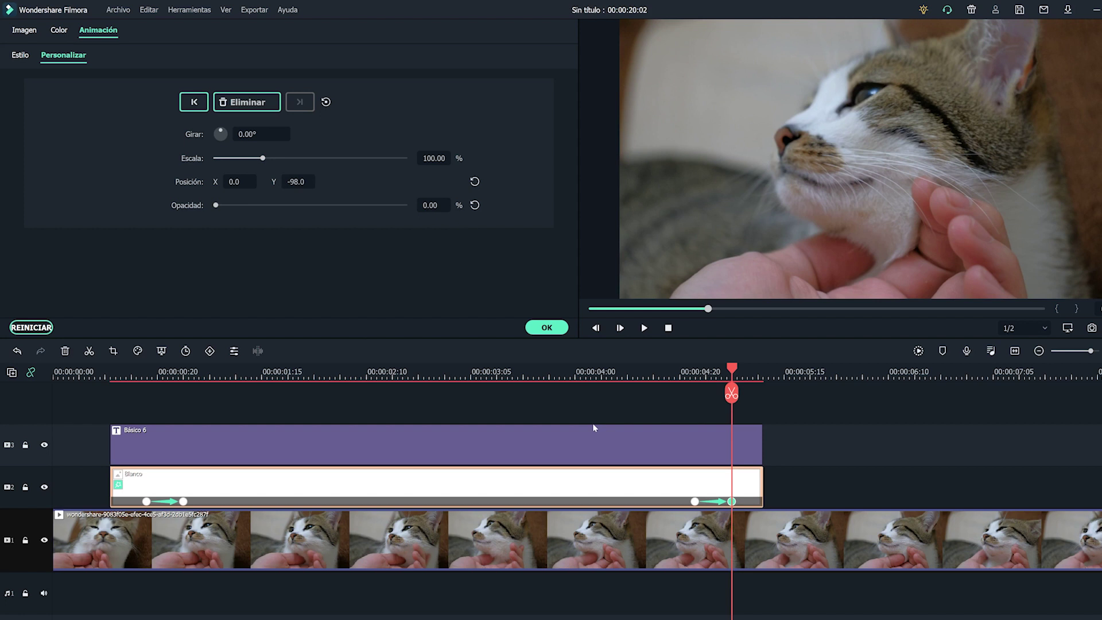
{"action": "left_click", "coordinate": [612, 373]}
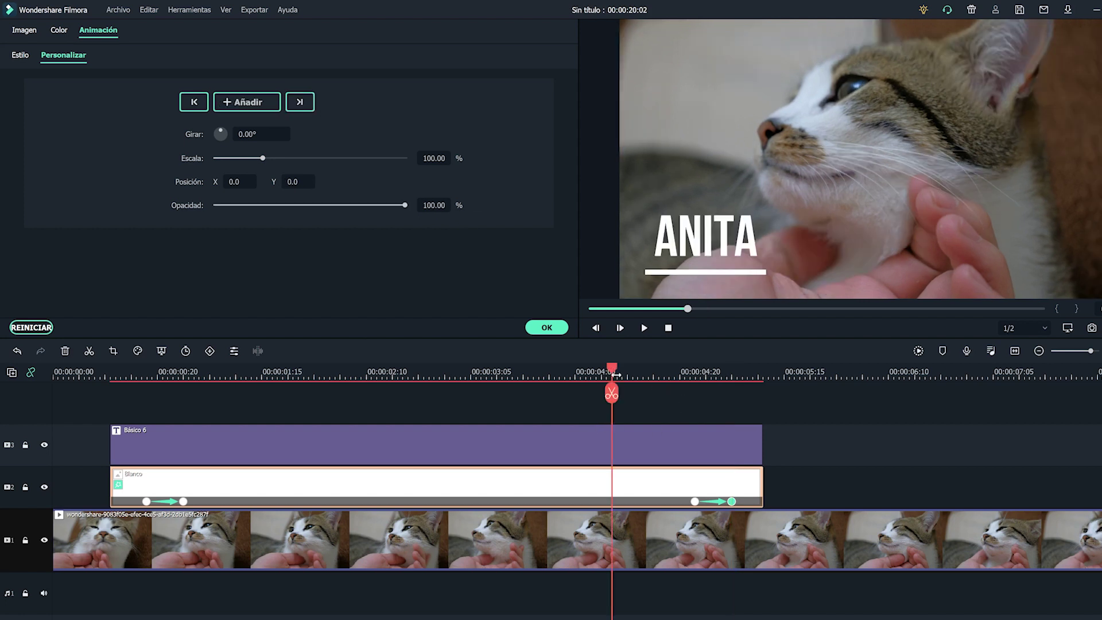
{"action": "left_click", "coordinate": [644, 328]}
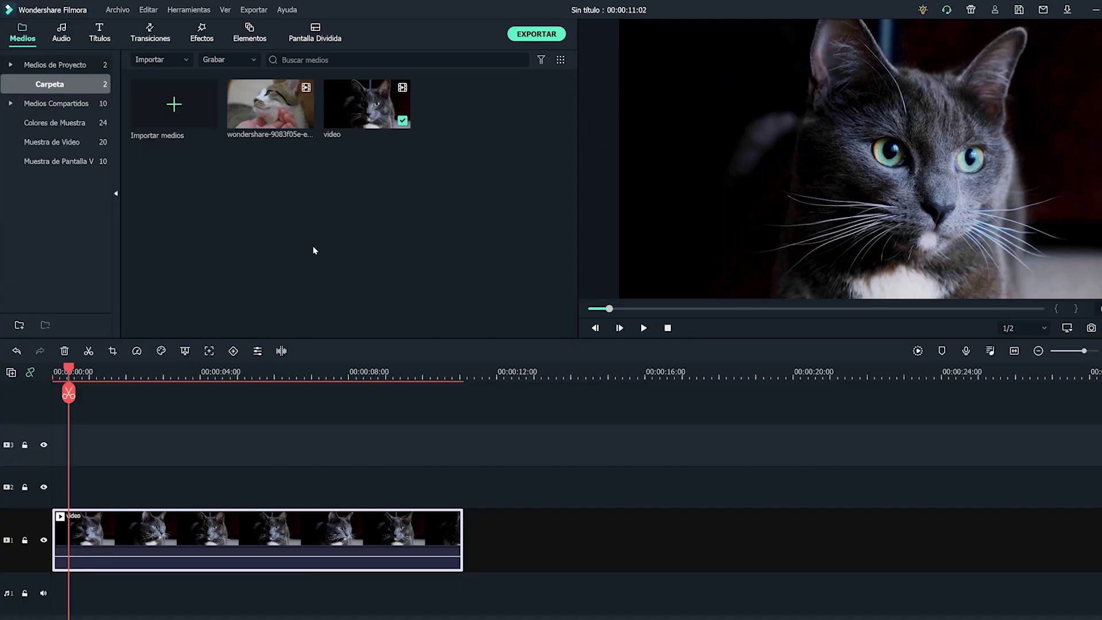
Place the Blanco sample colour on the second track above the cat video, beginning shortly after the video's start
{"action": "left_click", "coordinate": [57, 122]}
{"action": "left_click_drag", "start_coordinate": [467, 103], "coordinate": [95, 460]}
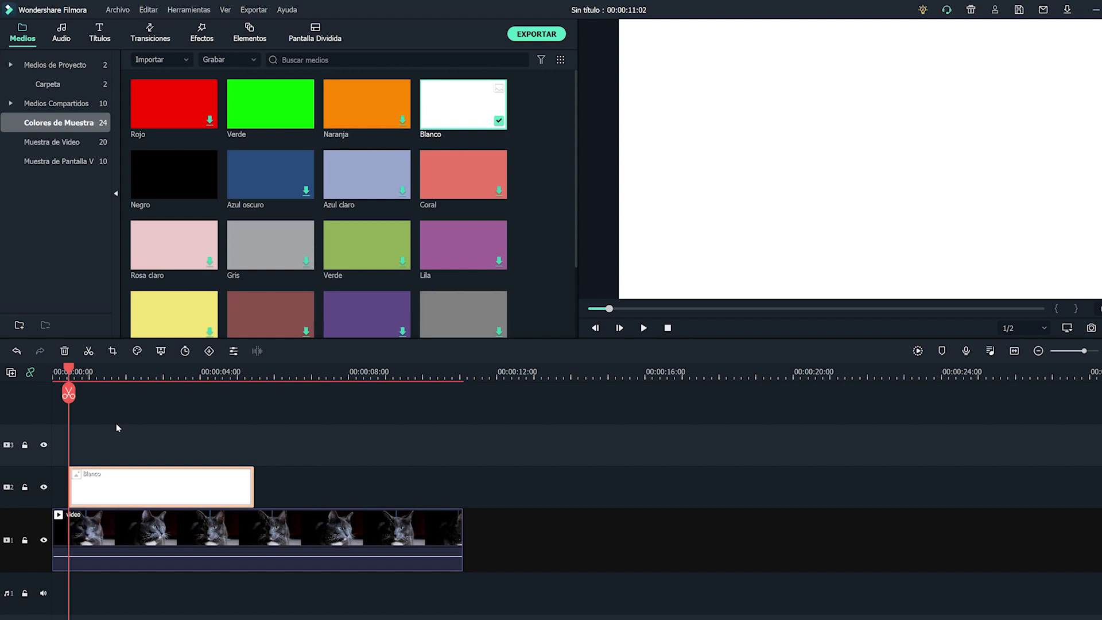
{"action": "left_click", "coordinate": [59, 372]}
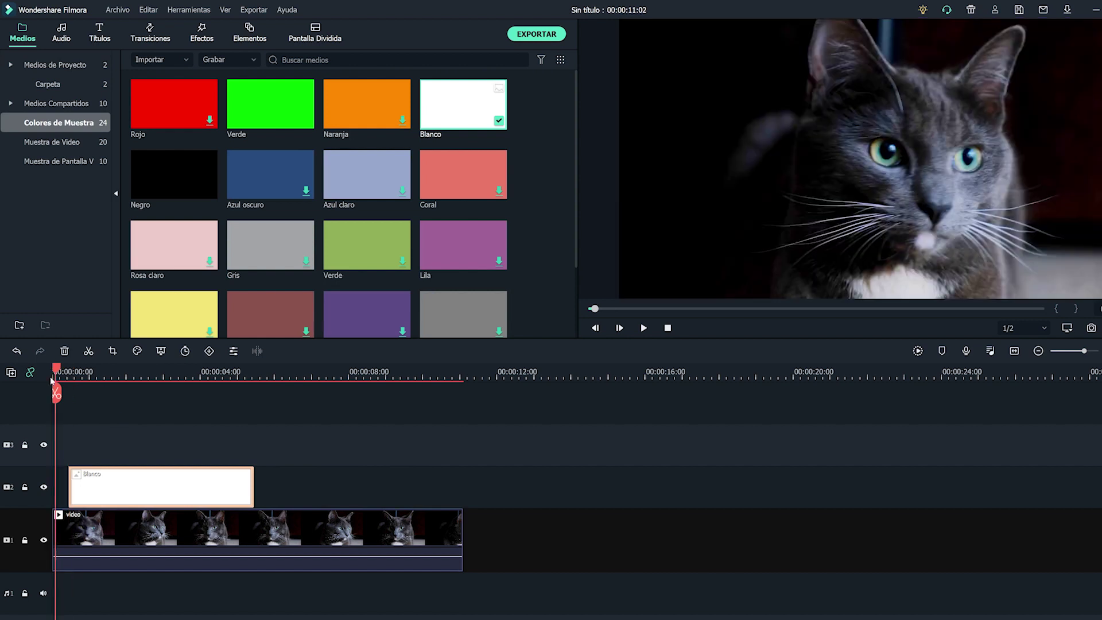
{"action": "scroll", "coordinate": [92, 373], "scroll_direction": "up", "scroll_amount": 3}
{"action": "left_click", "coordinate": [131, 372]}
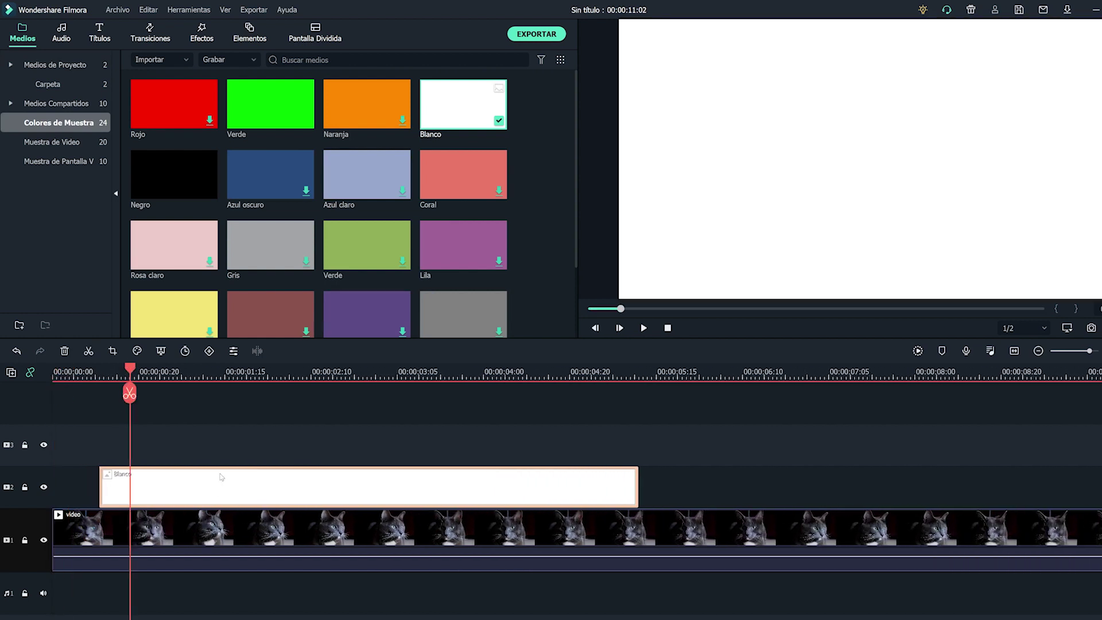
Scale the Blanco clip to 30% and move it into the frame's lower-left corner at about X -577, Y -325
{"action": "double_click", "coordinate": [190, 501]}
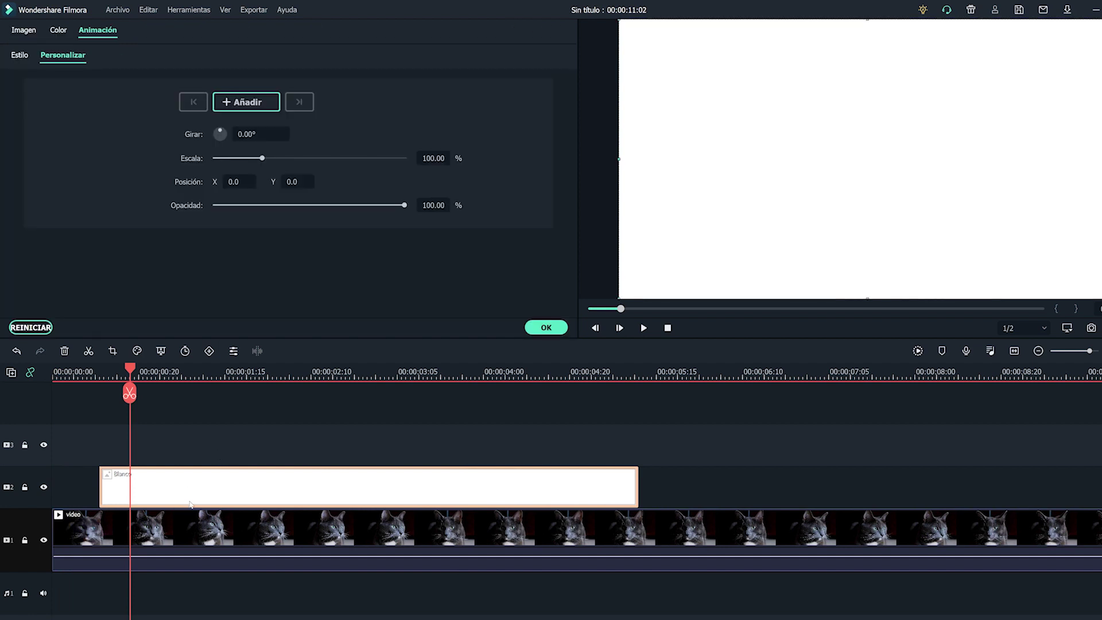
{"action": "left_click", "coordinate": [18, 29]}
{"action": "left_click", "coordinate": [425, 139]}
{"action": "type", "text": "90"}
{"action": "key", "text": "Return"}
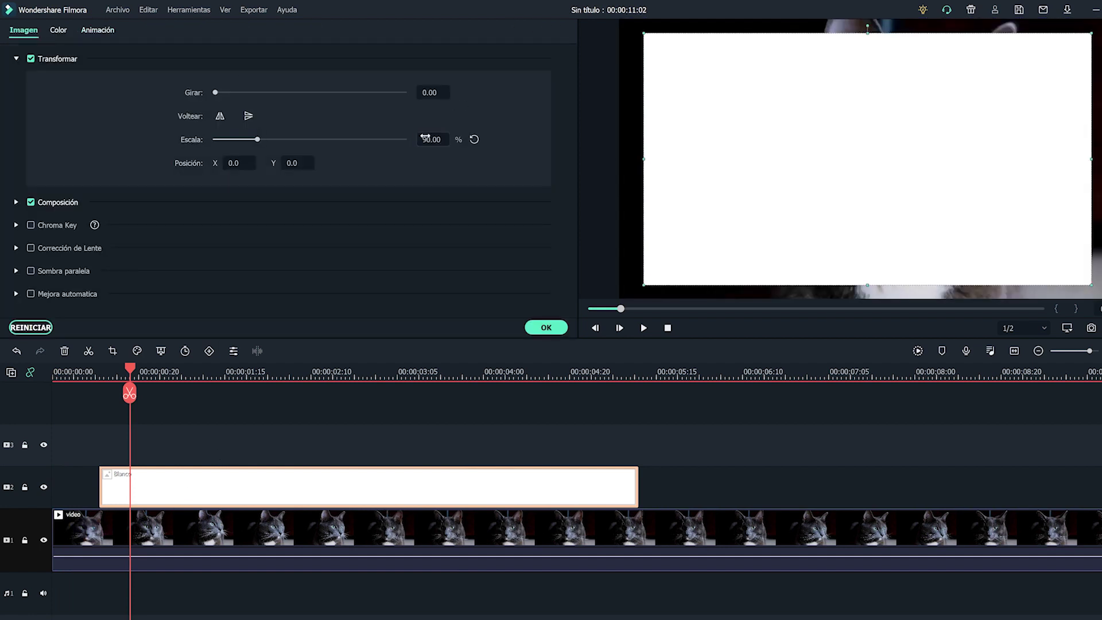
{"action": "left_click", "coordinate": [425, 139]}
{"action": "type", "text": "0"}
{"action": "key", "text": "Return"}
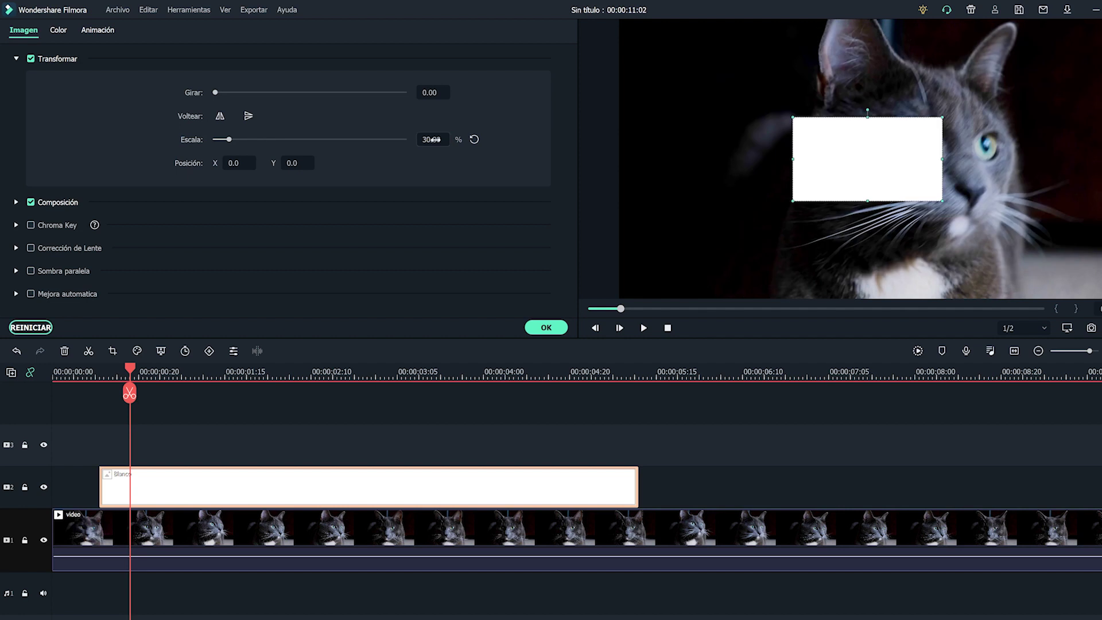
{"action": "left_click_drag", "start_coordinate": [856, 161], "coordinate": [684, 257]}
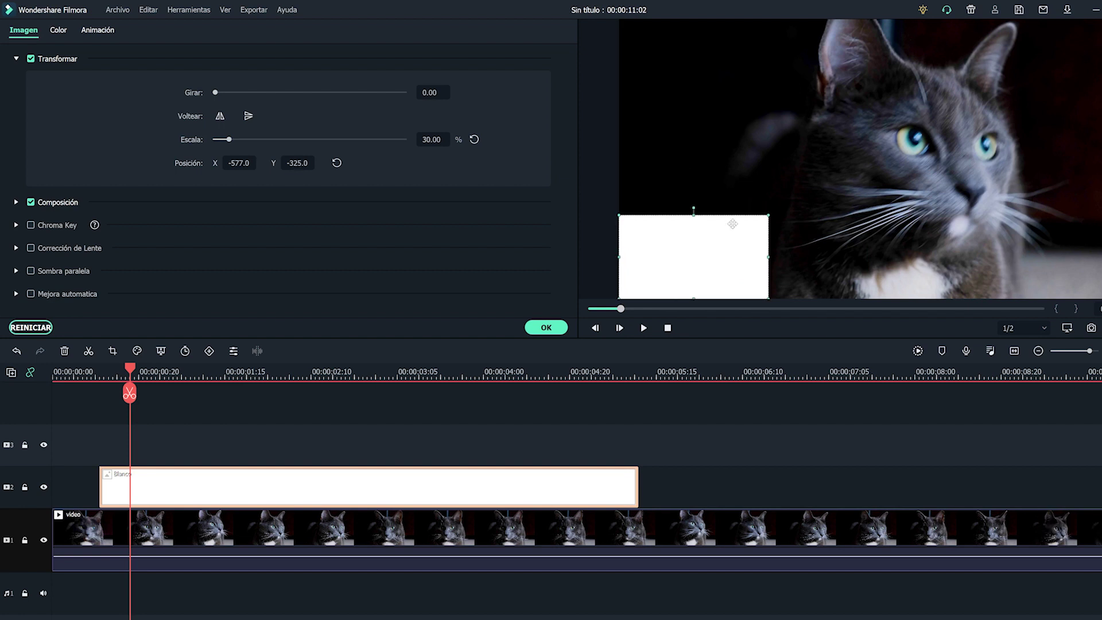
Apply the Máscara Imagen effect to the Blanco clip and choose the preset shape with a wavy lower edge
{"action": "left_click", "coordinate": [553, 327]}
{"action": "left_click", "coordinate": [202, 34]}
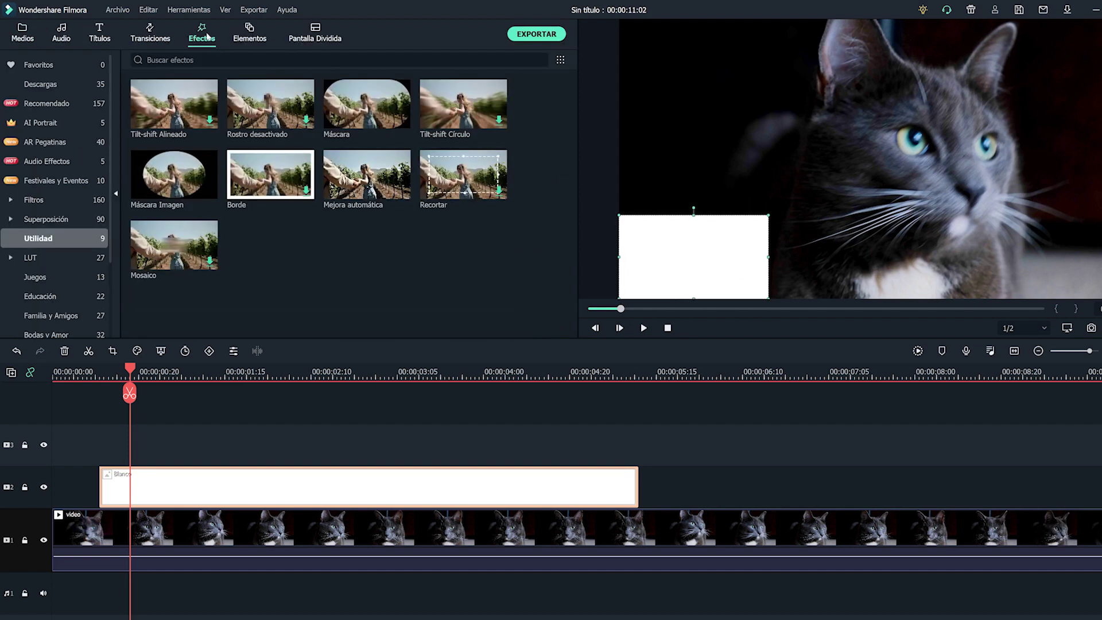
{"action": "left_click_drag", "start_coordinate": [169, 204], "coordinate": [164, 479]}
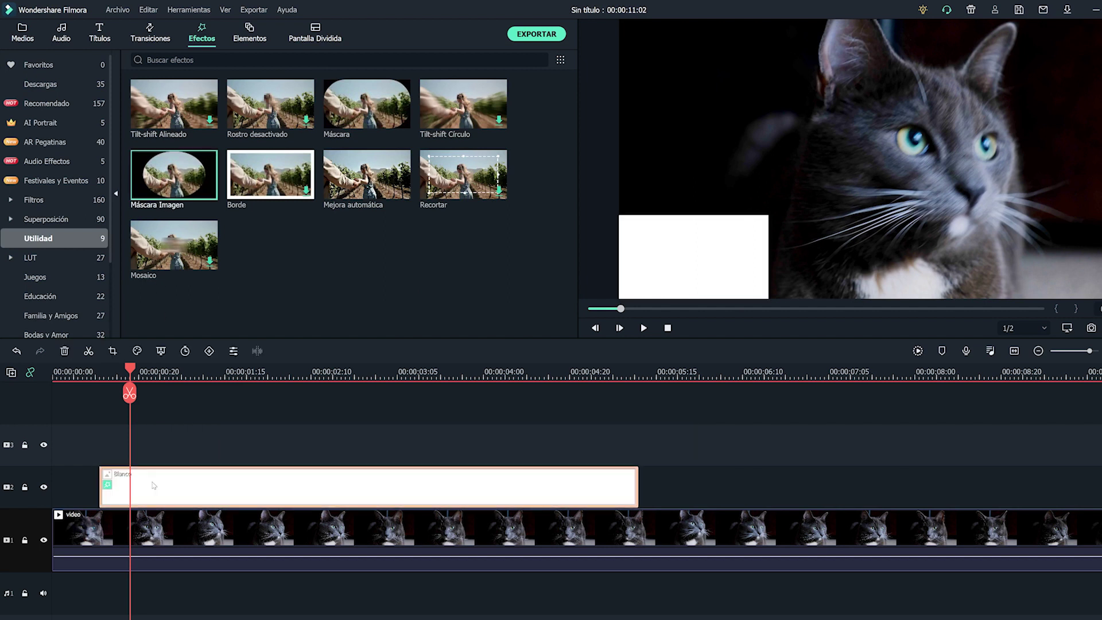
{"action": "double_click", "coordinate": [167, 481]}
{"action": "left_click_drag", "start_coordinate": [576, 117], "coordinate": [572, 295]}
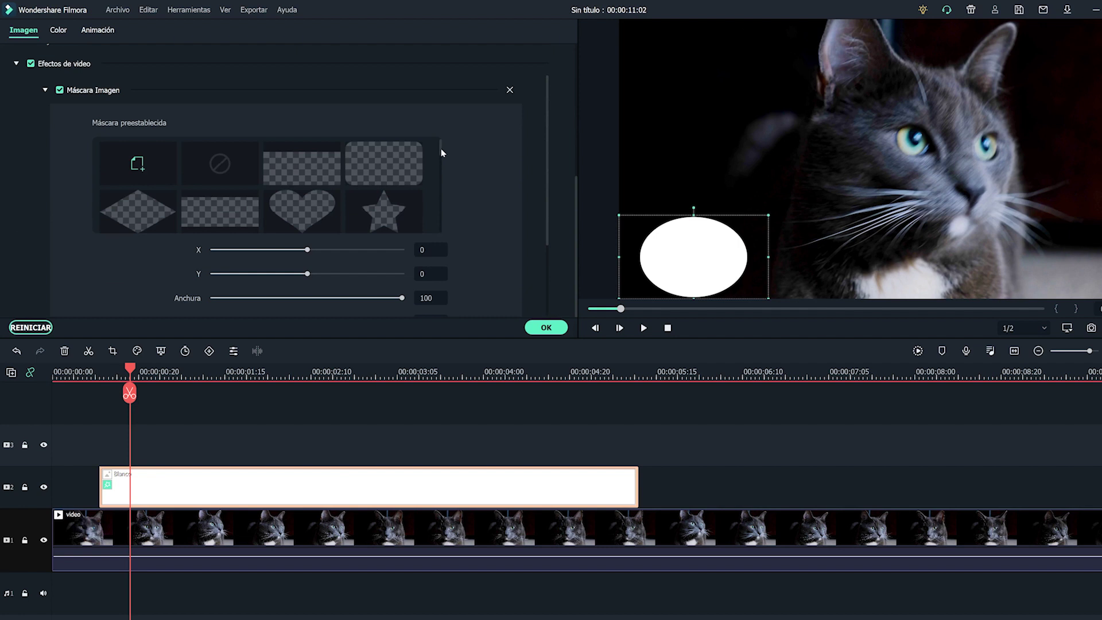
{"action": "left_click_drag", "start_coordinate": [441, 152], "coordinate": [454, 209]}
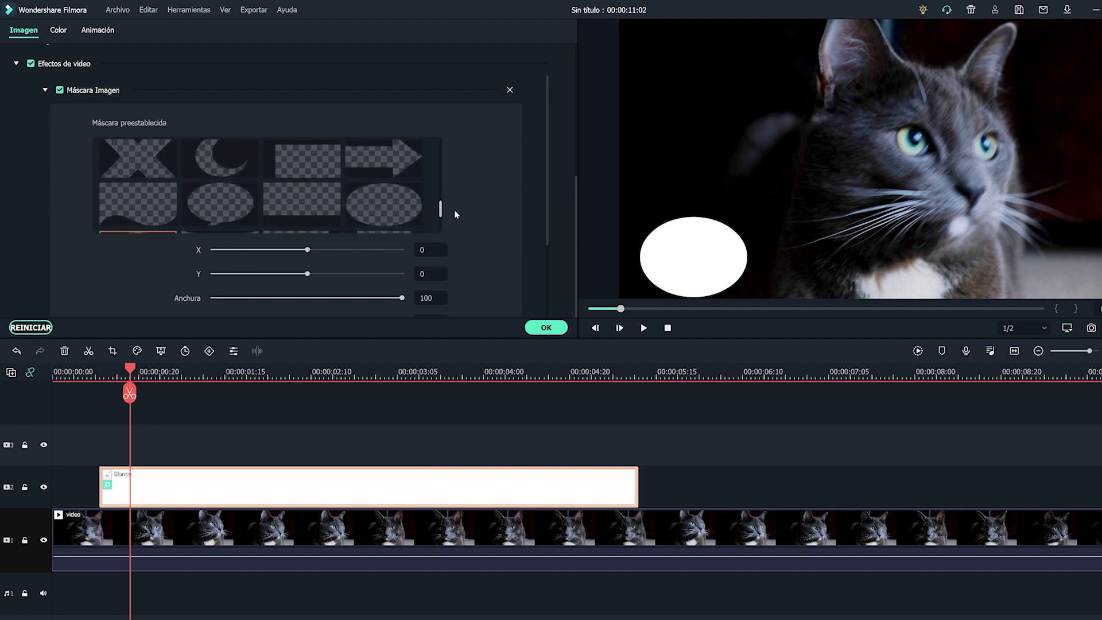
{"action": "left_click", "coordinate": [152, 216]}
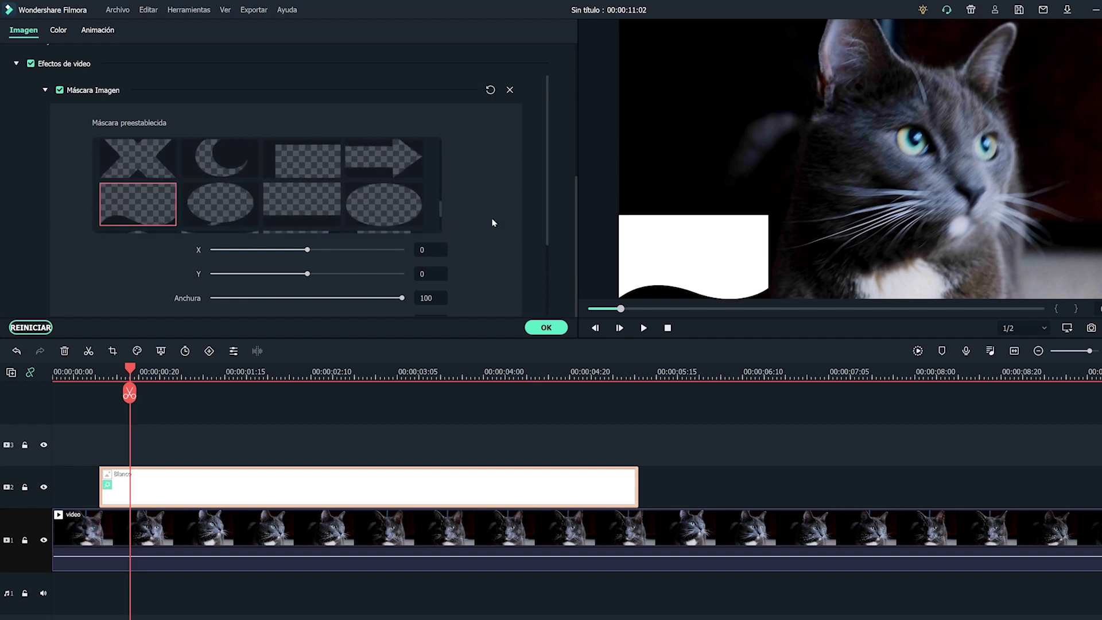
Resize the wavy mask to width 80 and height 78, and offset it to X 38, Y 25
{"action": "scroll", "coordinate": [544, 209], "scroll_direction": "down", "scroll_amount": 3}
{"action": "left_click_drag", "start_coordinate": [401, 238], "coordinate": [361, 262]}
{"action": "left_click_drag", "start_coordinate": [307, 189], "coordinate": [308, 213]}
{"action": "left_click_drag", "start_coordinate": [367, 240], "coordinate": [364, 240]}
{"action": "left_click", "coordinate": [545, 327]}
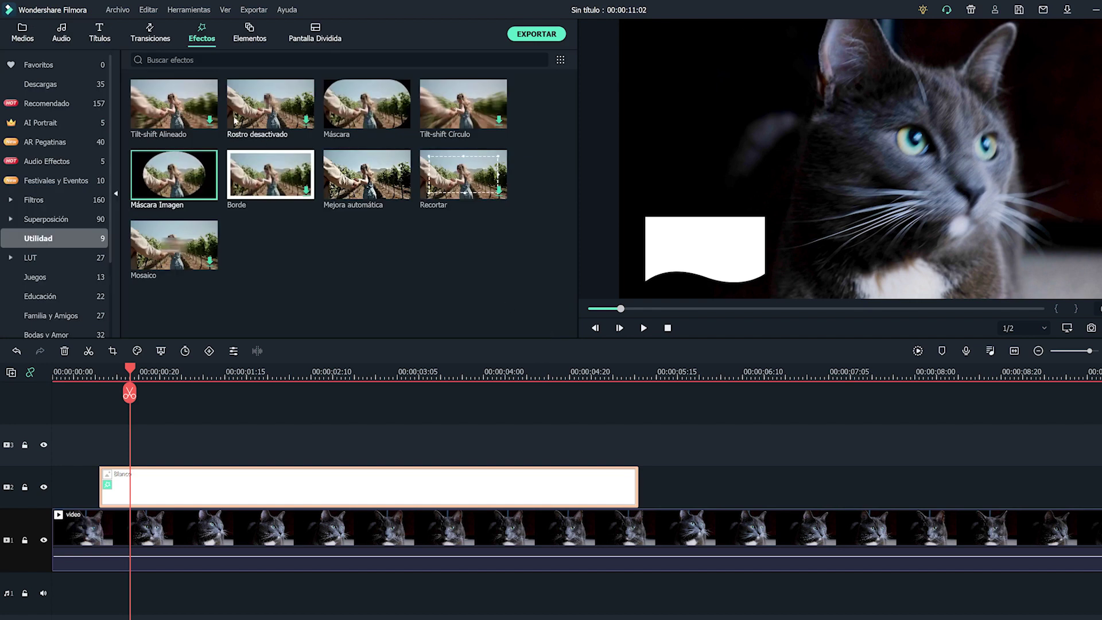
Add a Básico 6 title on the third track aligned with the Blanco clip and change its text to "Anita"
{"action": "left_click", "coordinate": [99, 34]}
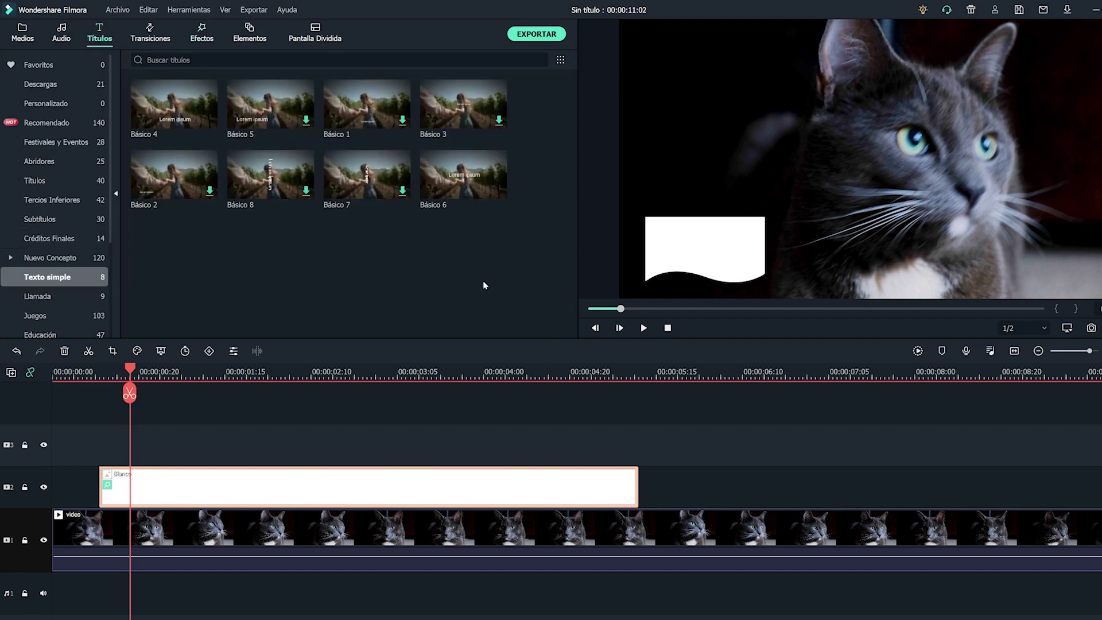
{"action": "left_click_drag", "start_coordinate": [451, 190], "coordinate": [97, 448]}
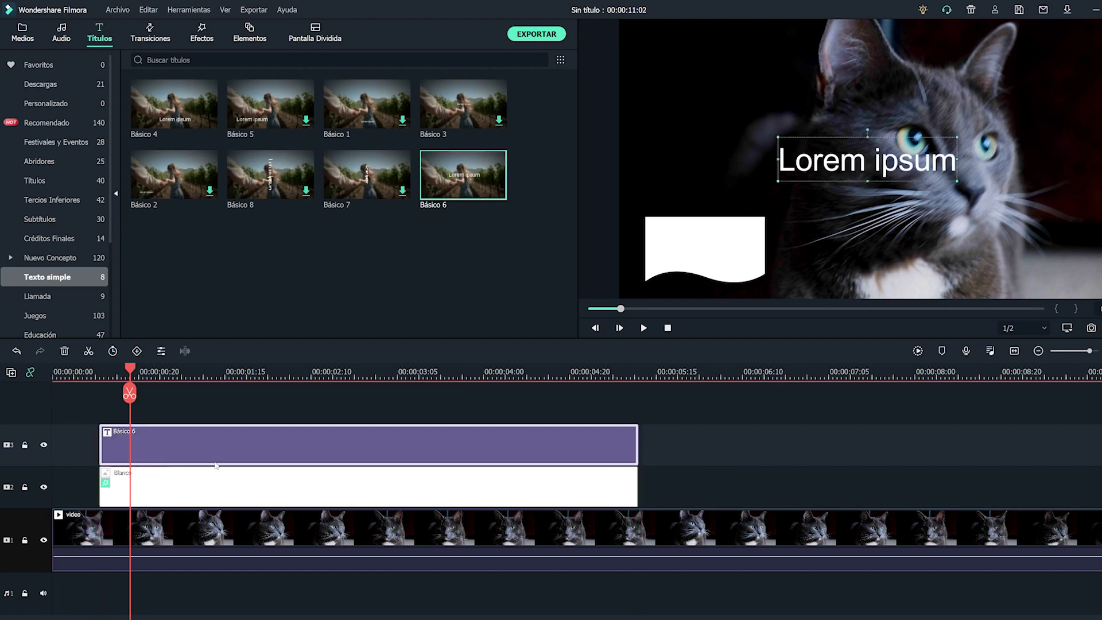
{"action": "double_click", "coordinate": [253, 450]}
{"action": "key", "text": "ctrl+a"}
{"action": "type", "text": "Anita"}
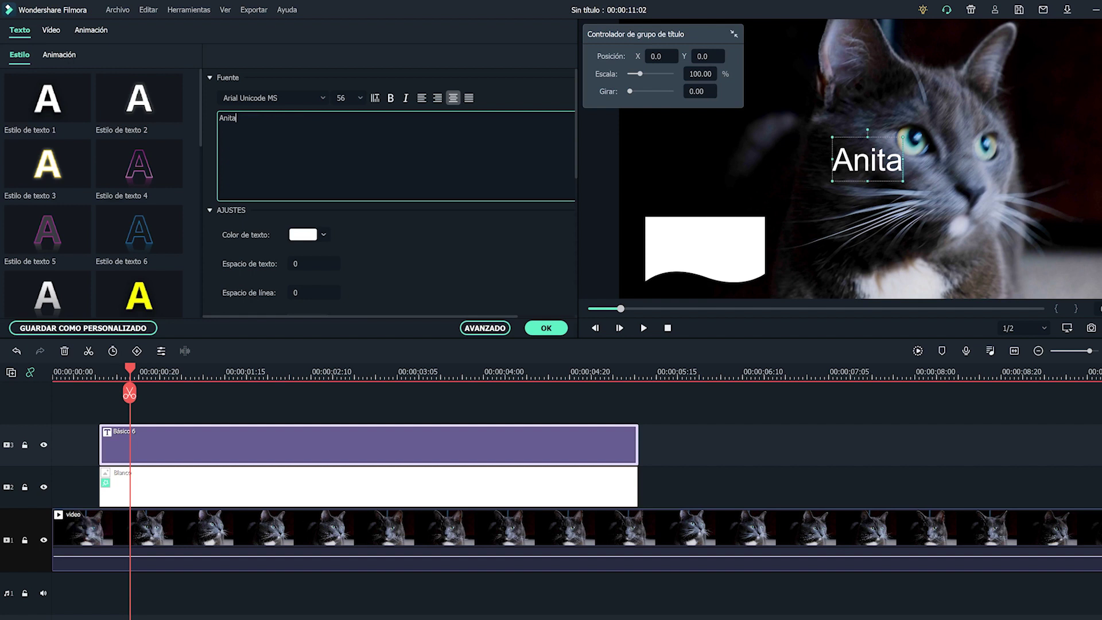
Format the title in black Bebas Neue Bold at size 80 and position it over the white wavy shape
{"action": "left_click", "coordinate": [321, 98]}
{"action": "scroll", "coordinate": [445, 134], "scroll_direction": "down", "scroll_amount": 5}
{"action": "left_click", "coordinate": [258, 218]}
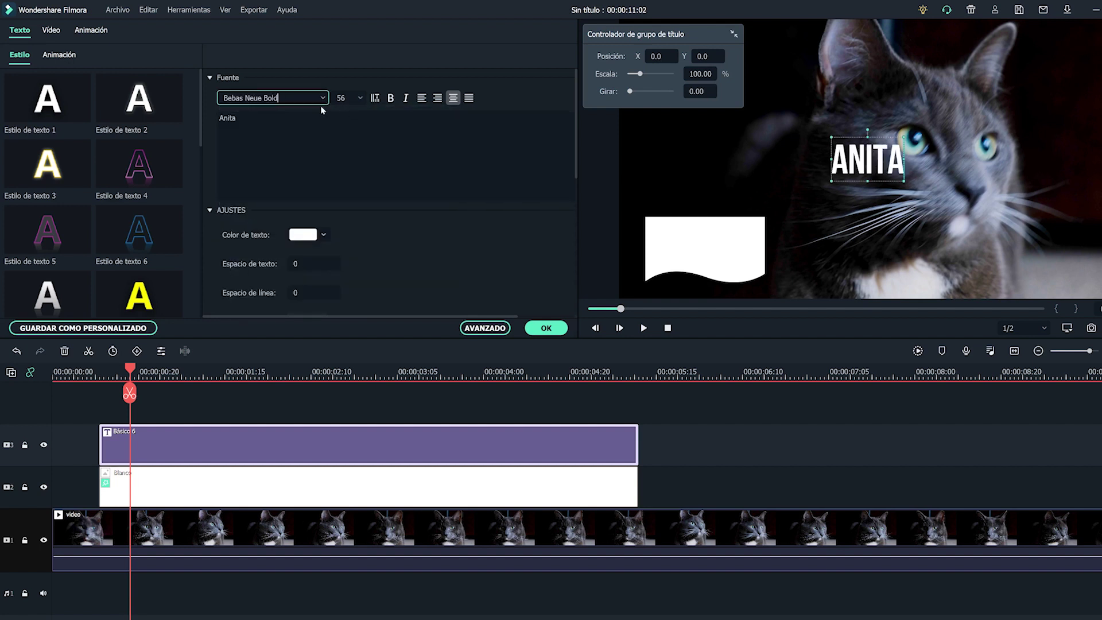
{"action": "left_click", "coordinate": [355, 98]}
{"action": "type", "text": "80"}
{"action": "key", "text": "Return"}
{"action": "left_click", "coordinate": [305, 234]}
{"action": "left_click", "coordinate": [296, 305]}
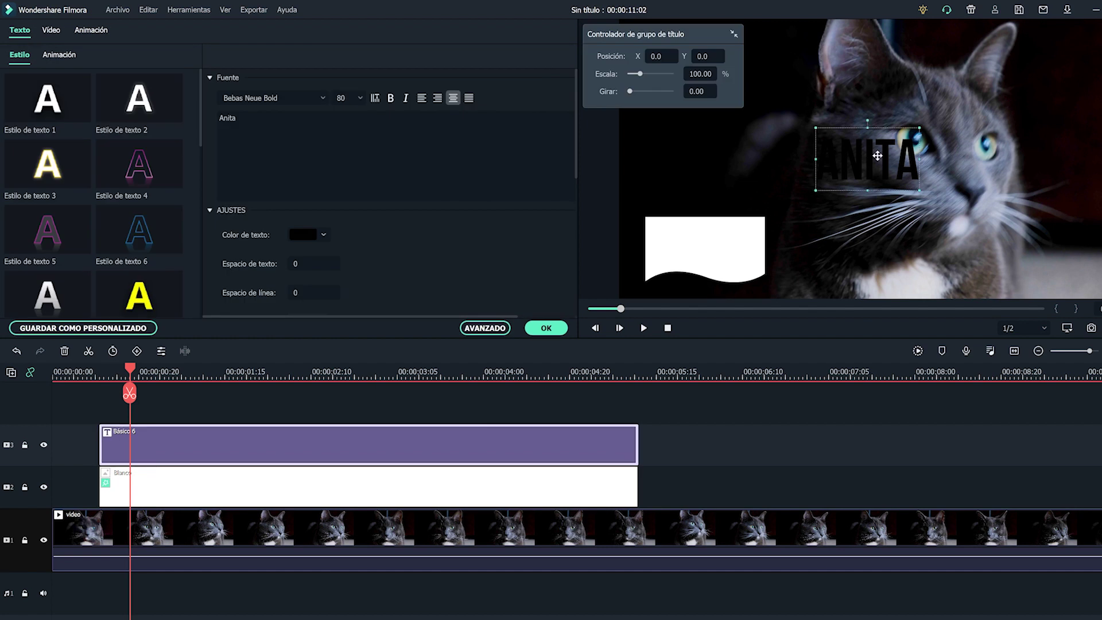
{"action": "left_click_drag", "start_coordinate": [876, 155], "coordinate": [716, 241]}
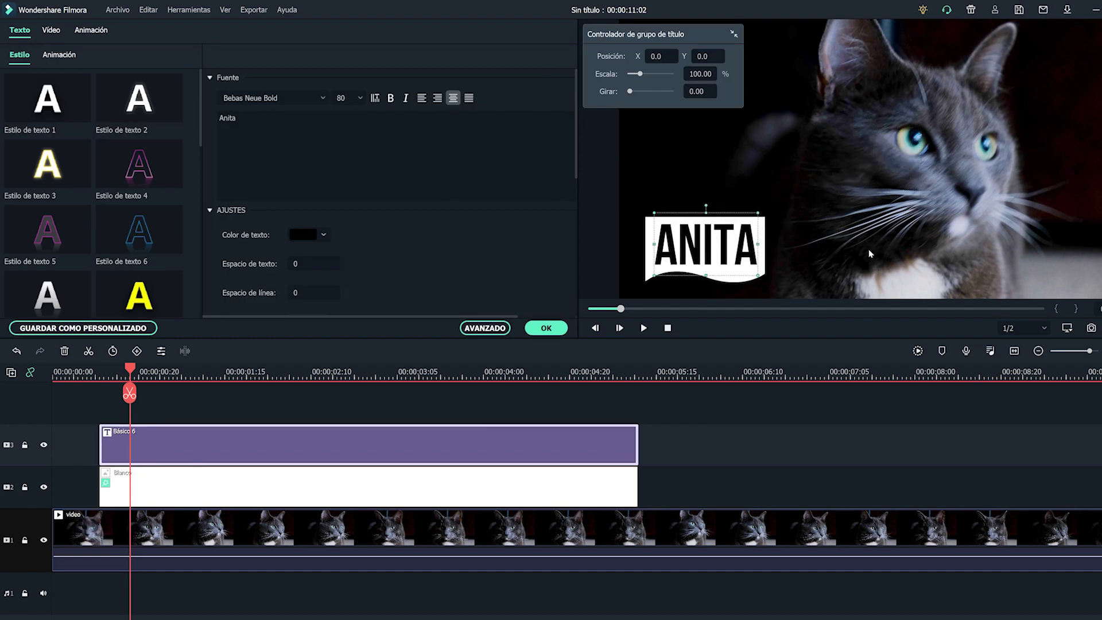
Apply the Empujar animation to the title in the advanced text editor and shorten its exit phase
{"action": "left_click", "coordinate": [483, 328]}
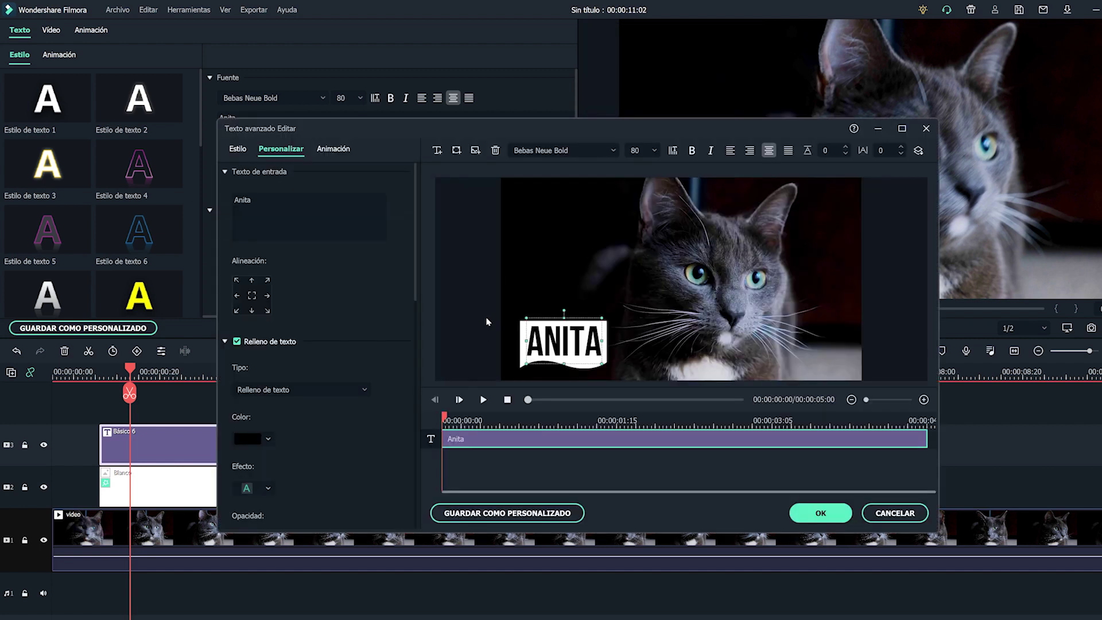
{"action": "left_click", "coordinate": [336, 151]}
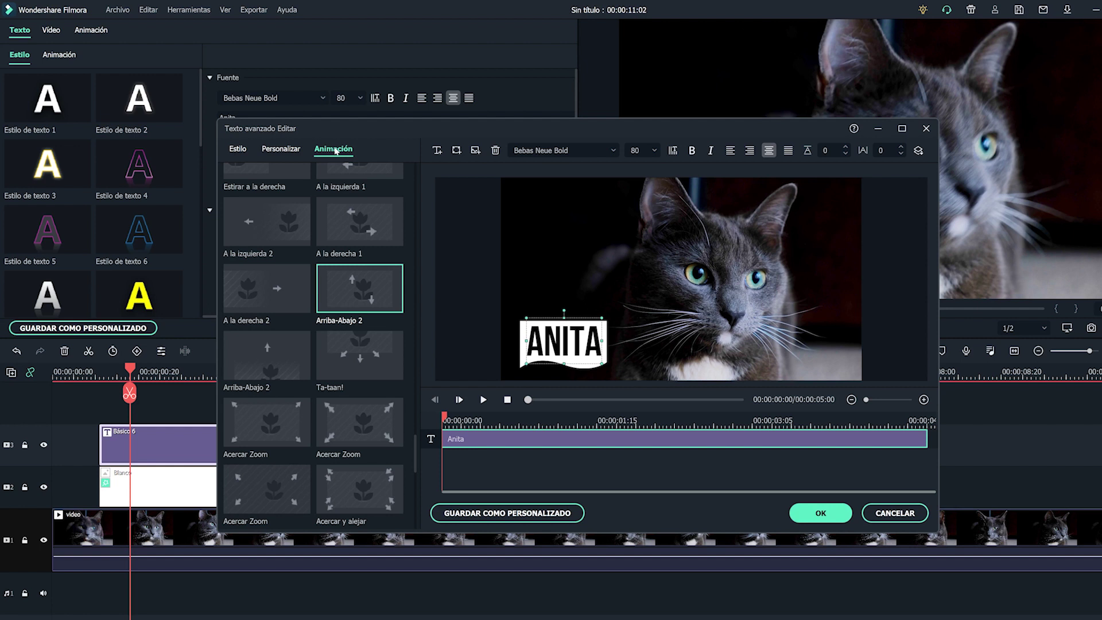
{"action": "left_click_drag", "start_coordinate": [417, 453], "coordinate": [425, 265]}
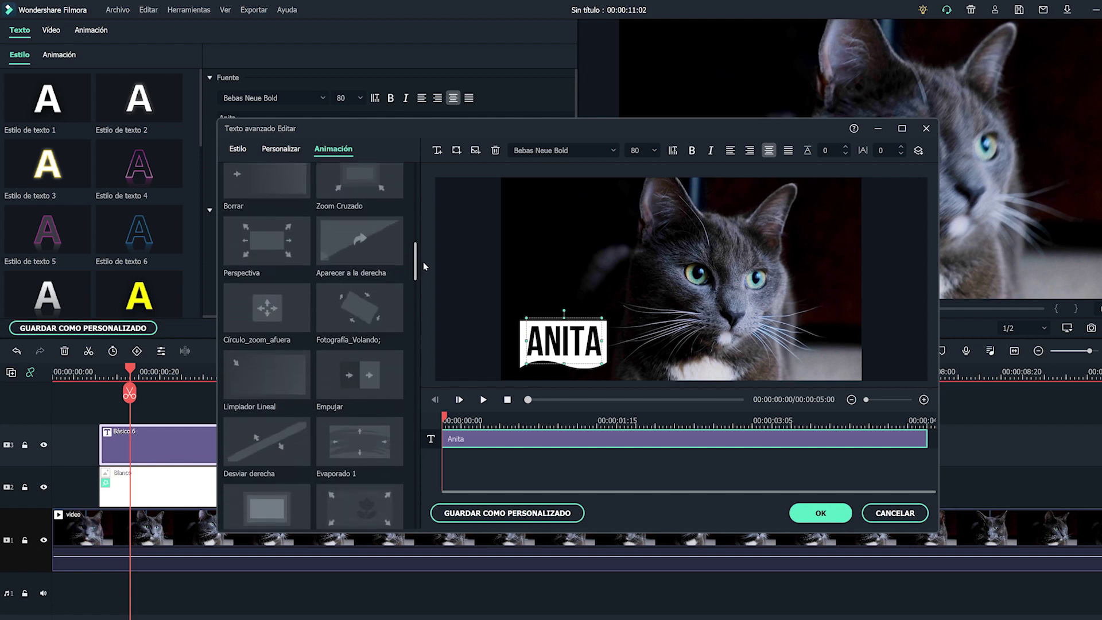
{"action": "left_click", "coordinate": [353, 388]}
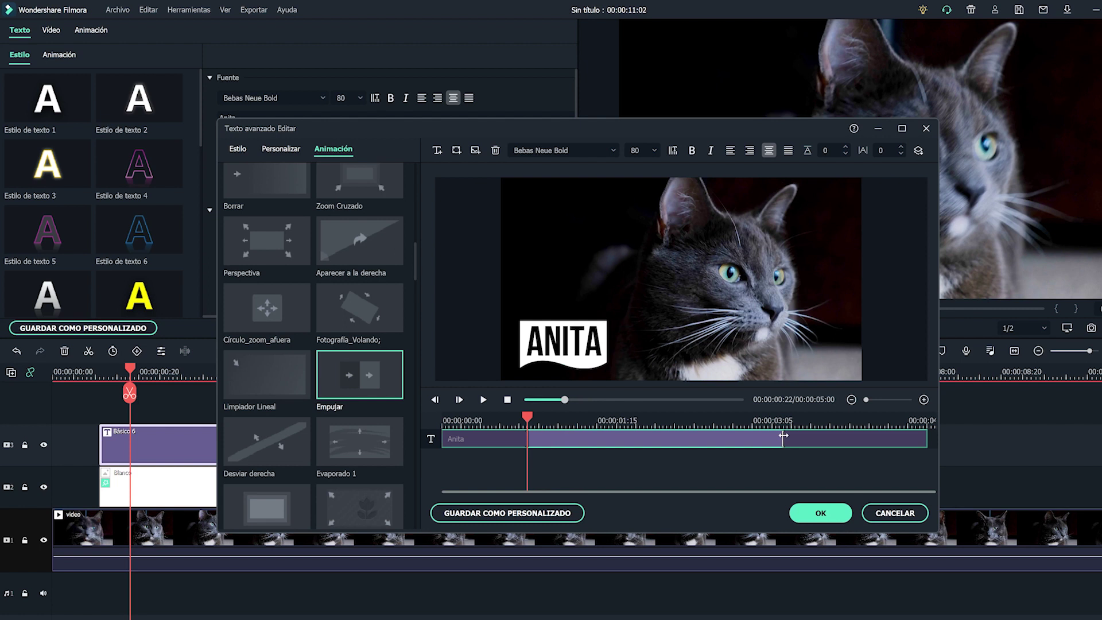
{"action": "left_click_drag", "start_coordinate": [782, 437], "coordinate": [849, 439]}
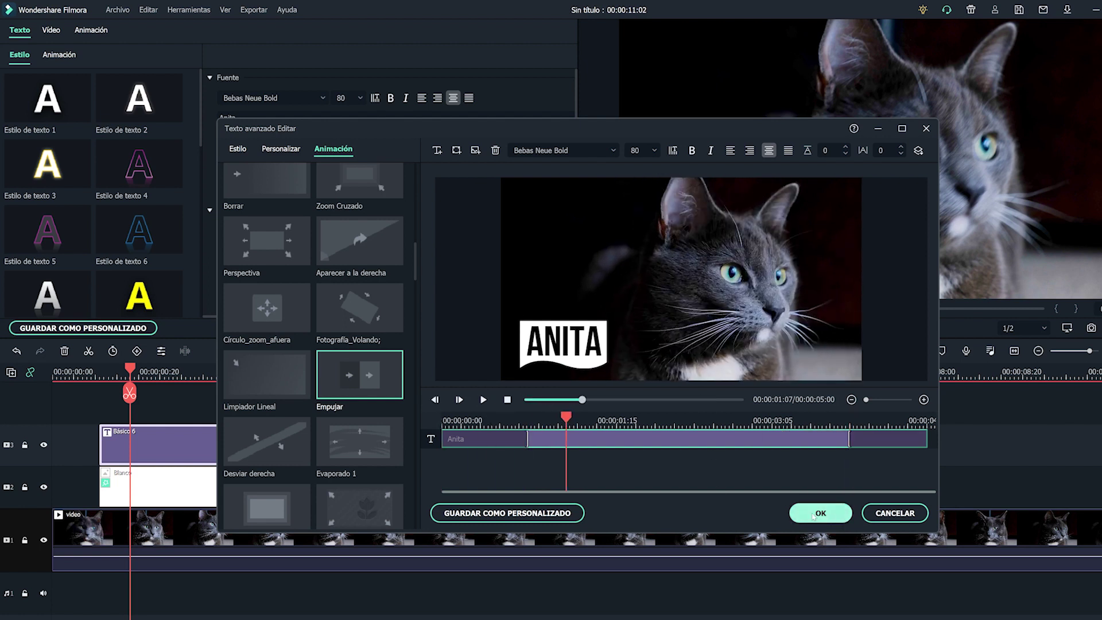
{"action": "left_click", "coordinate": [820, 512]}
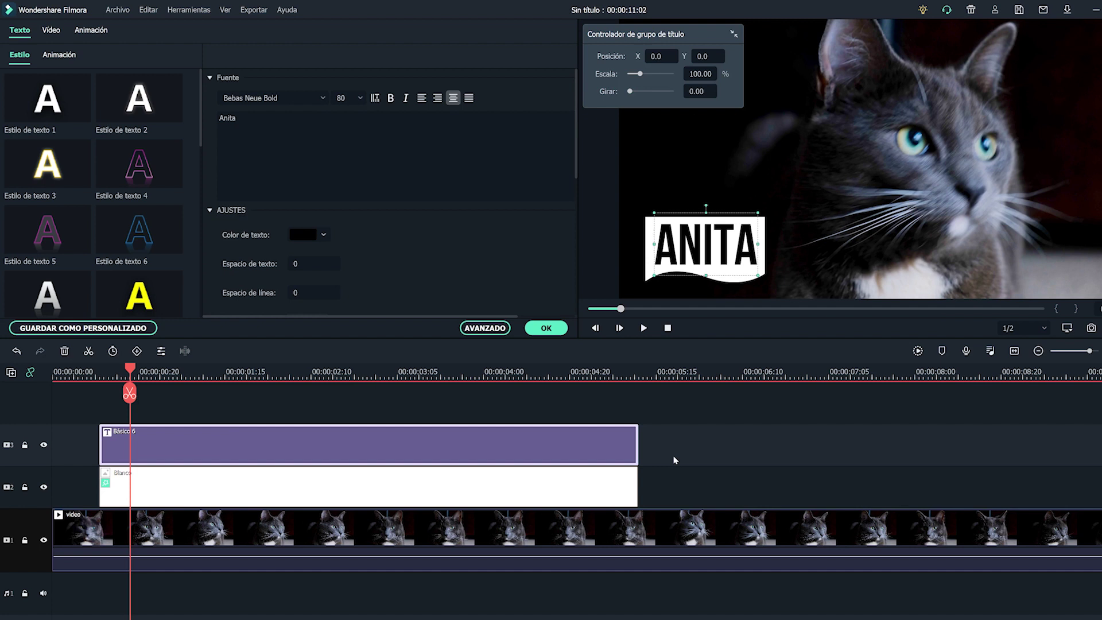
Add a custom animation keyframe to the Blanco clip at the frame just before the title text starts appearing
{"action": "left_click", "coordinate": [228, 485]}
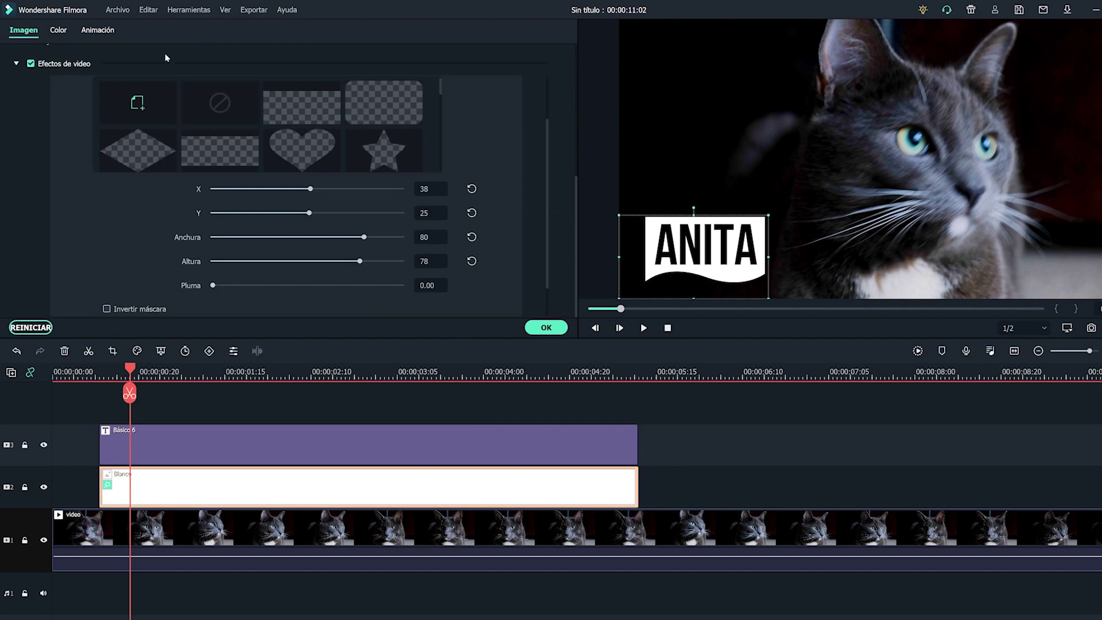
{"action": "left_click", "coordinate": [99, 31]}
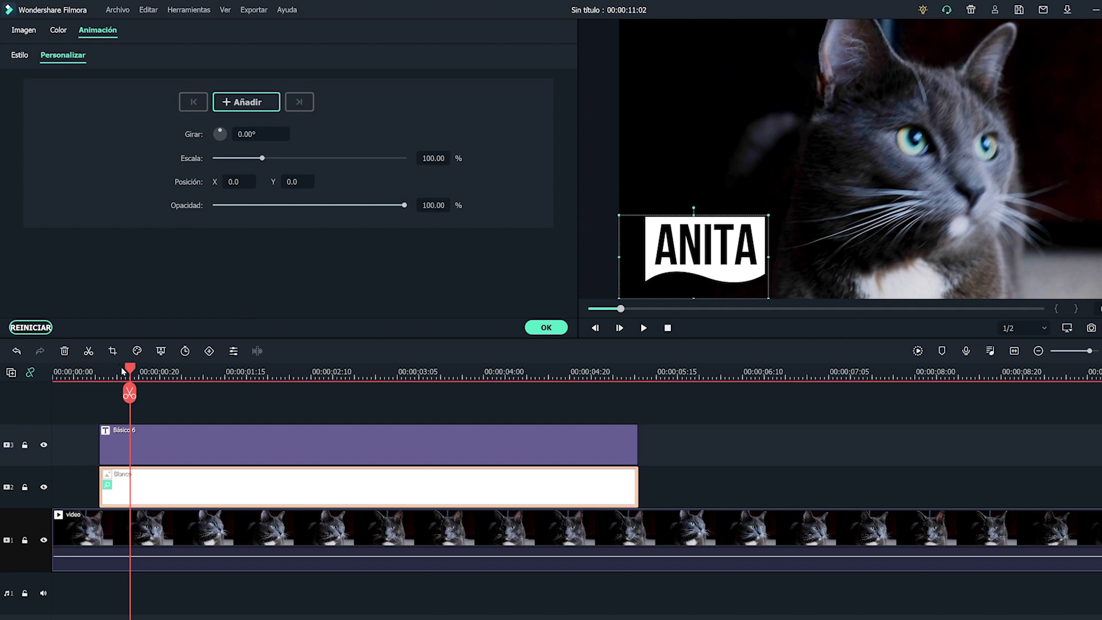
{"action": "left_click_drag", "start_coordinate": [129, 370], "coordinate": [122, 370]}
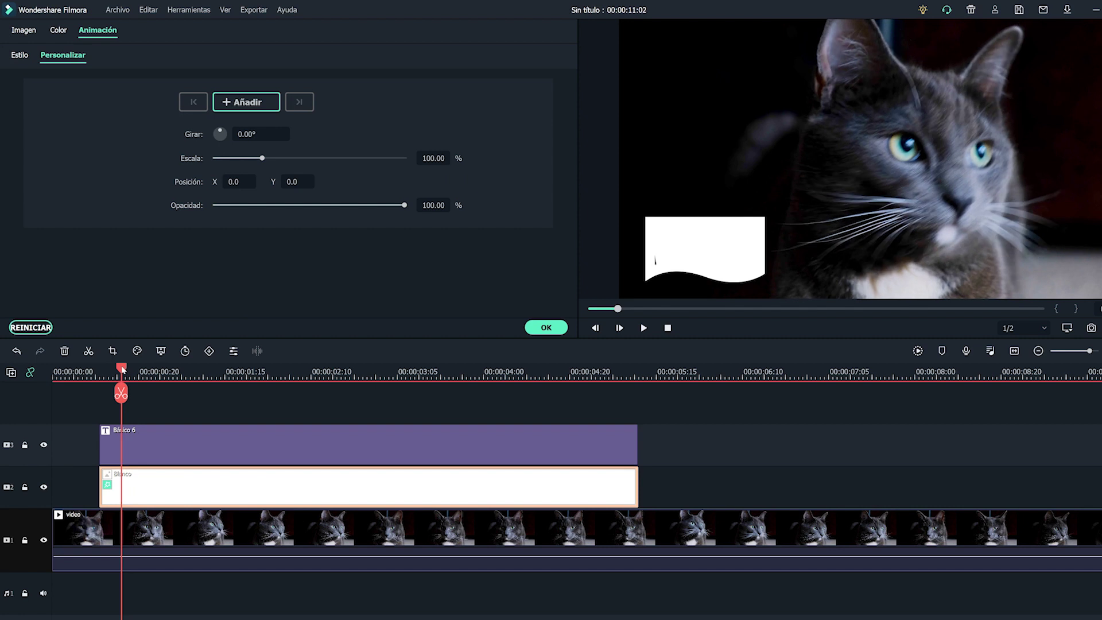
{"action": "key", "text": "Left"}
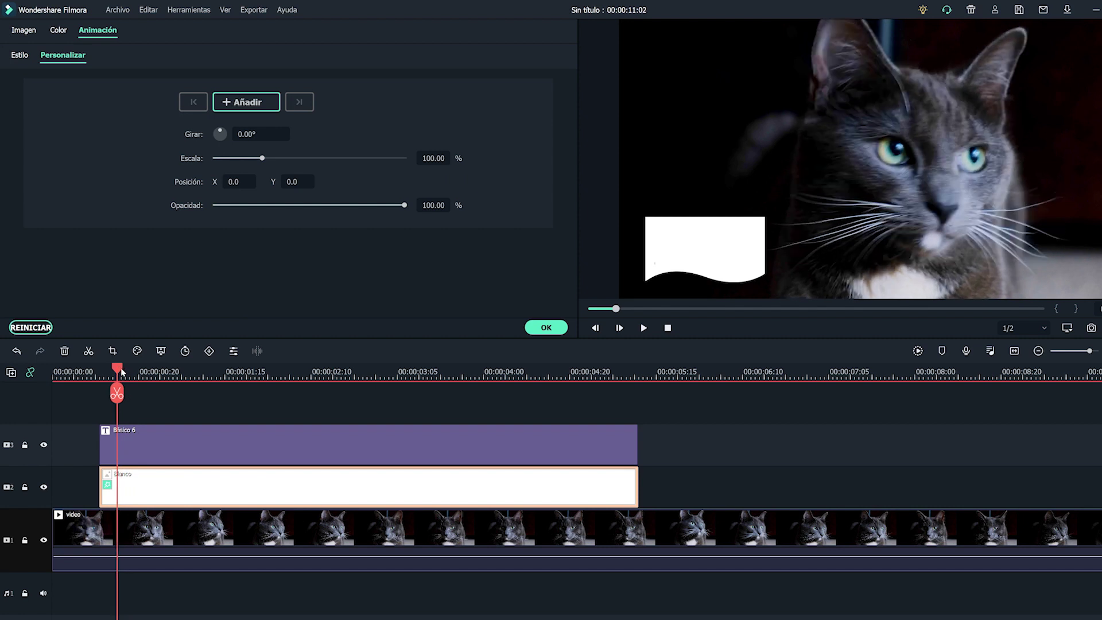
{"action": "key", "text": "Left"}
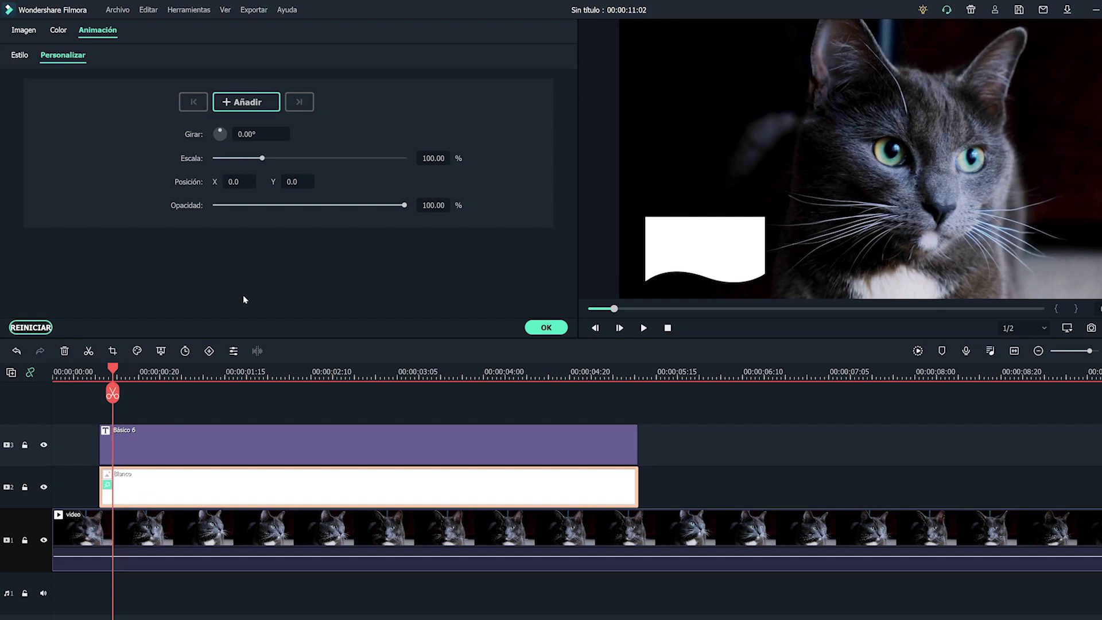
{"action": "left_click", "coordinate": [253, 103]}
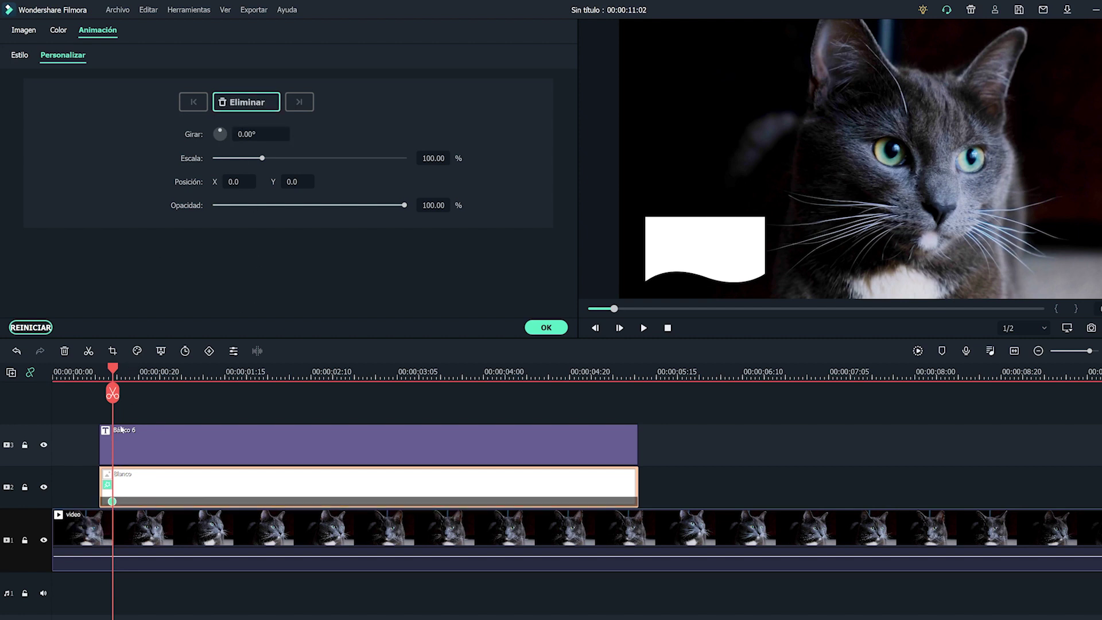
Extend the start of the Blanco clip to before the title and add an earlier keyframe near its beginning
{"action": "left_click_drag", "start_coordinate": [100, 485], "coordinate": [60, 485]}
{"action": "left_click", "coordinate": [74, 374]}
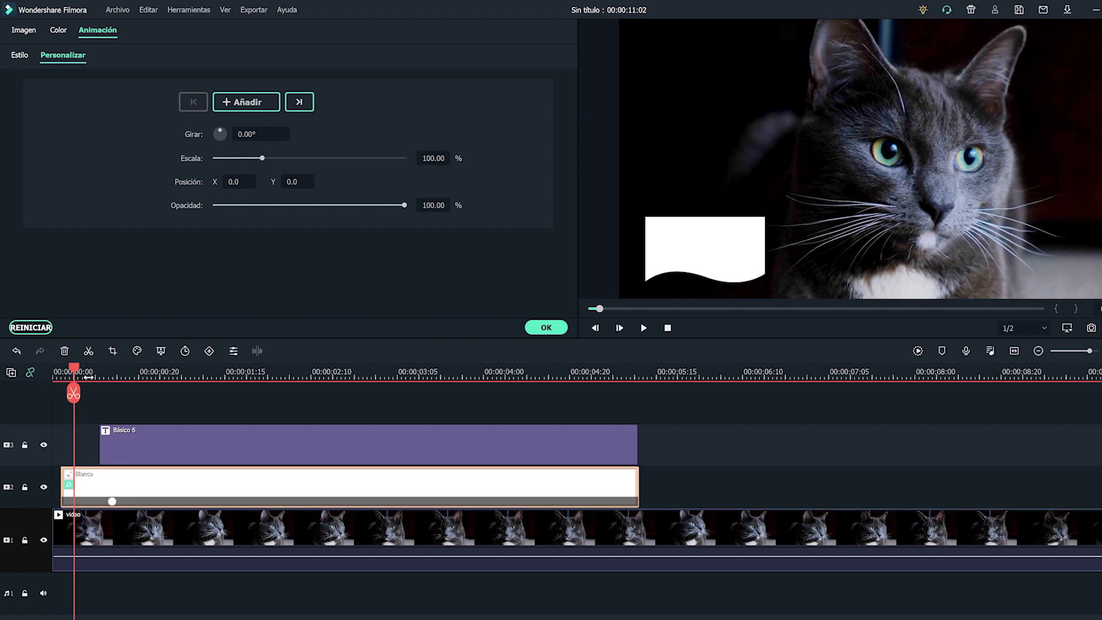
{"action": "left_click_drag", "start_coordinate": [81, 375], "coordinate": [54, 375]}
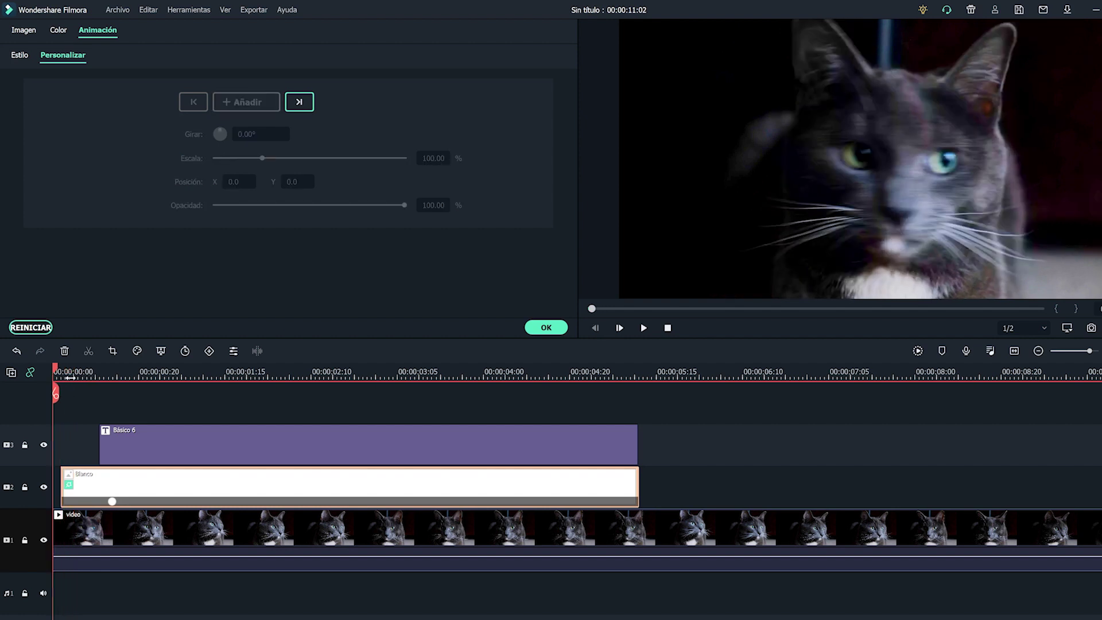
{"action": "scroll", "coordinate": [102, 377], "scroll_direction": "up", "scroll_amount": 2}
{"action": "scroll", "coordinate": [102, 377], "scroll_direction": "up", "scroll_amount": 1}
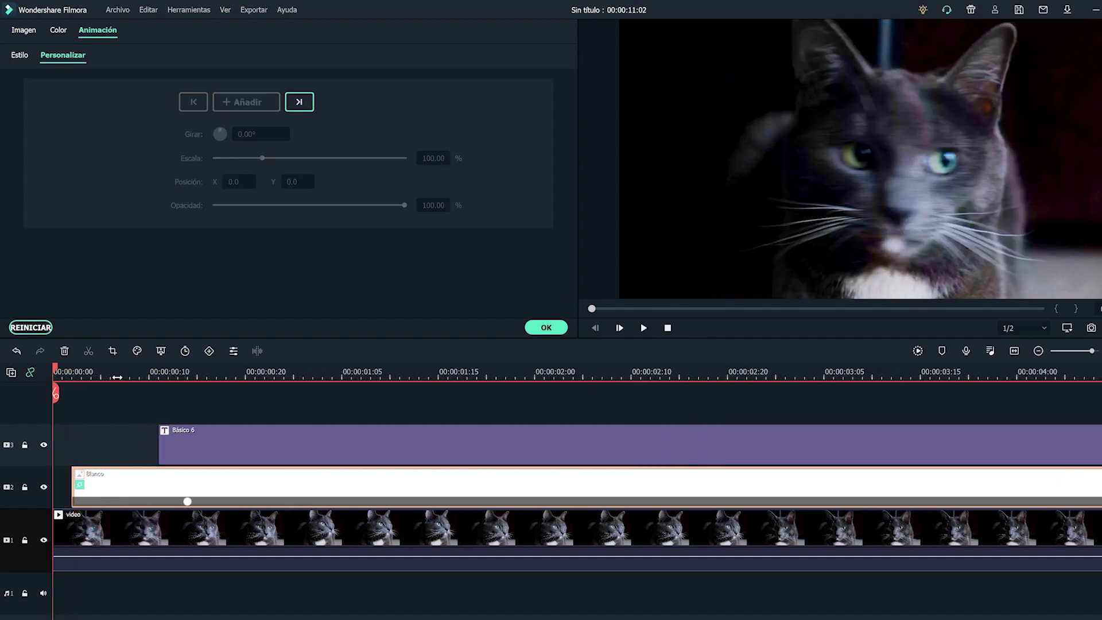
{"action": "left_click", "coordinate": [110, 376]}
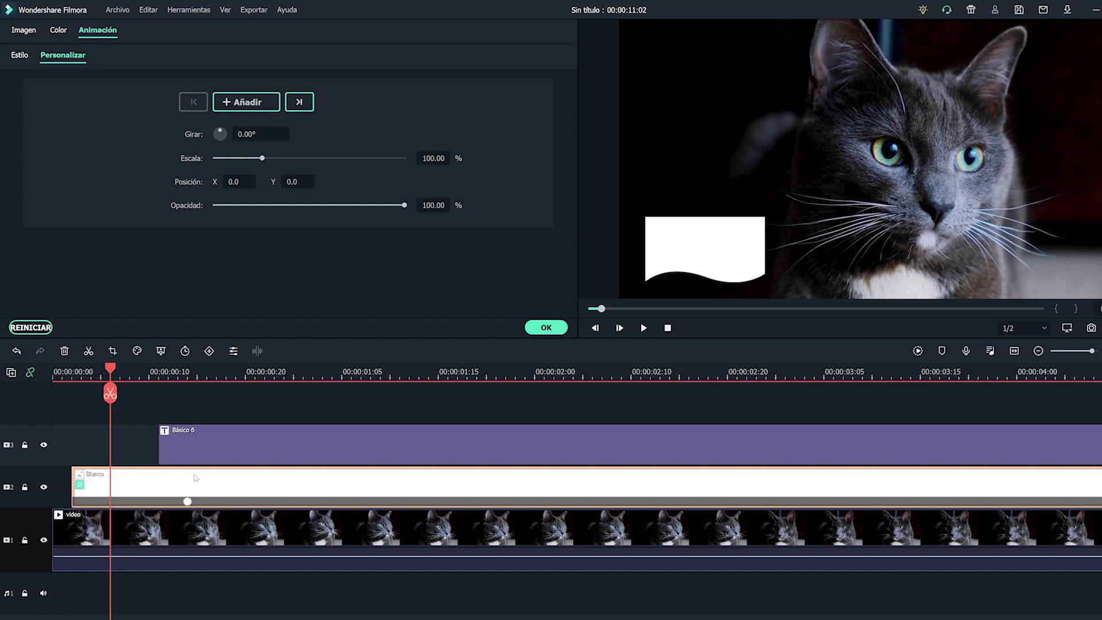
{"action": "left_click", "coordinate": [264, 104]}
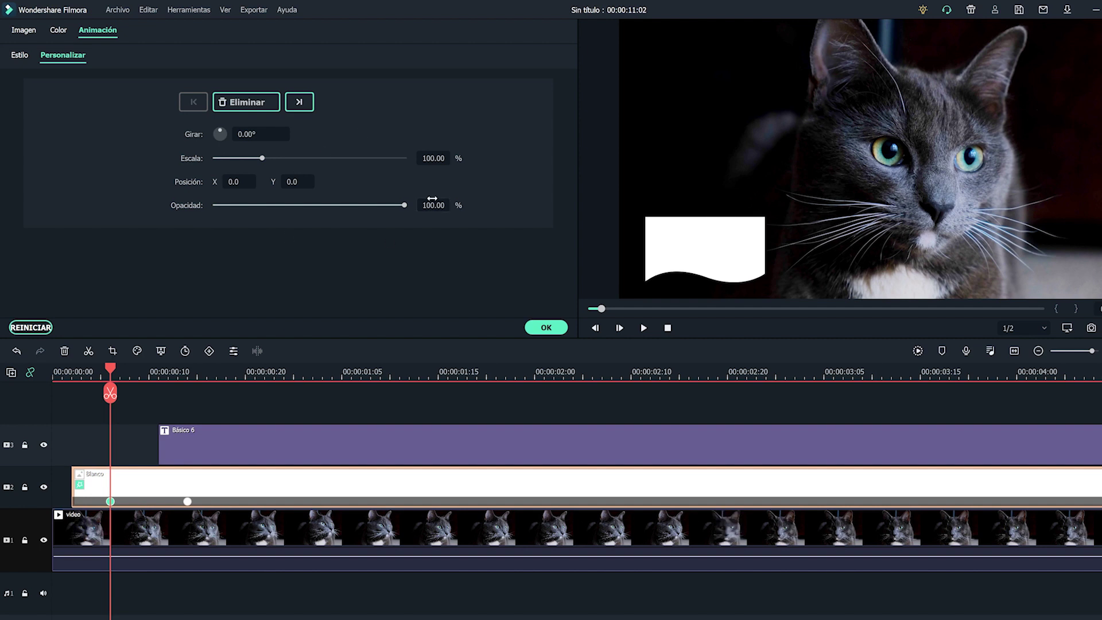
Set the first Blanco keyframe to position X -450, scale 0 and opacity 0 for the entrance
{"action": "left_click_drag", "start_coordinate": [268, 181], "coordinate": [188, 181]}
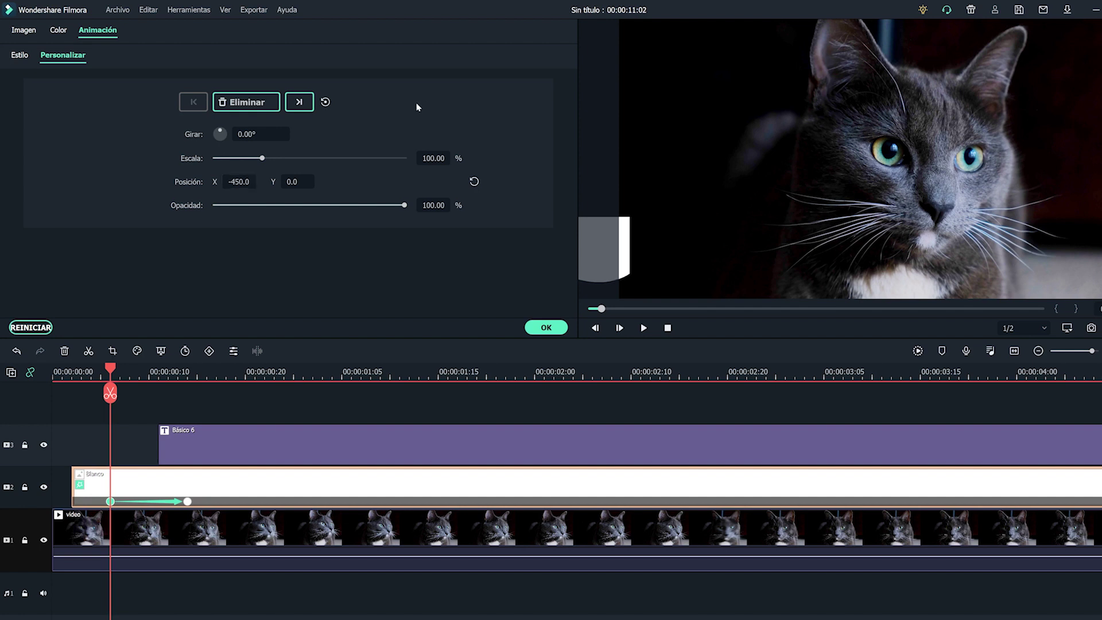
{"action": "left_click", "coordinate": [433, 158]}
{"action": "type", "text": "0"}
{"action": "left_click", "coordinate": [433, 205]}
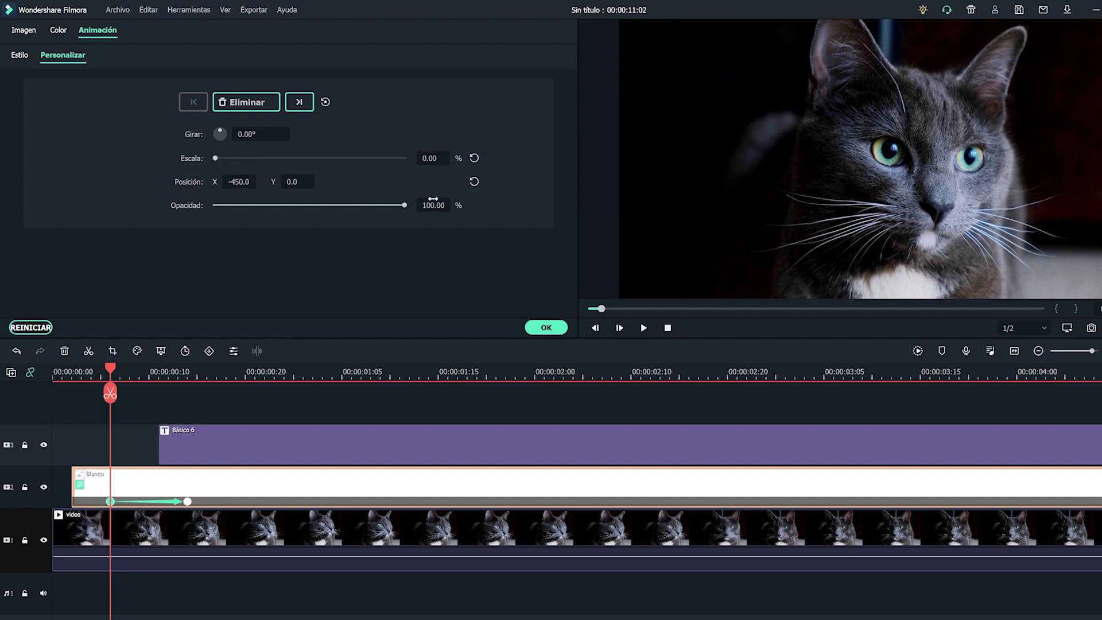
{"action": "type", "text": "0"}
{"action": "key", "text": "Return"}
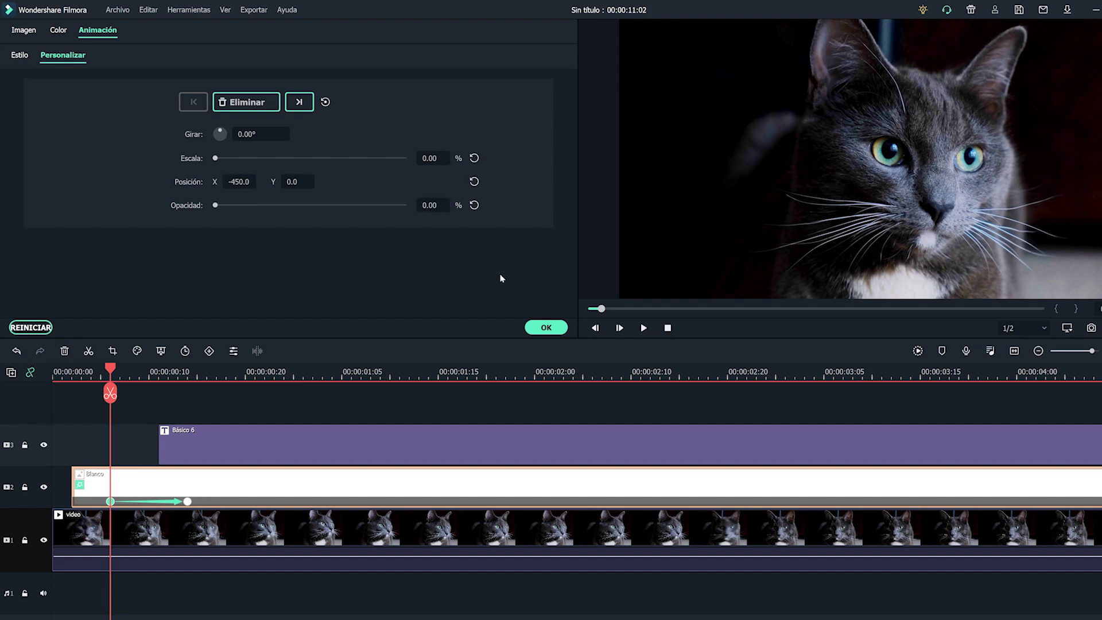
Play back the beginning of the timeline to check the white shape's entrance with the title
{"action": "left_click", "coordinate": [70, 372]}
{"action": "left_click", "coordinate": [644, 328]}
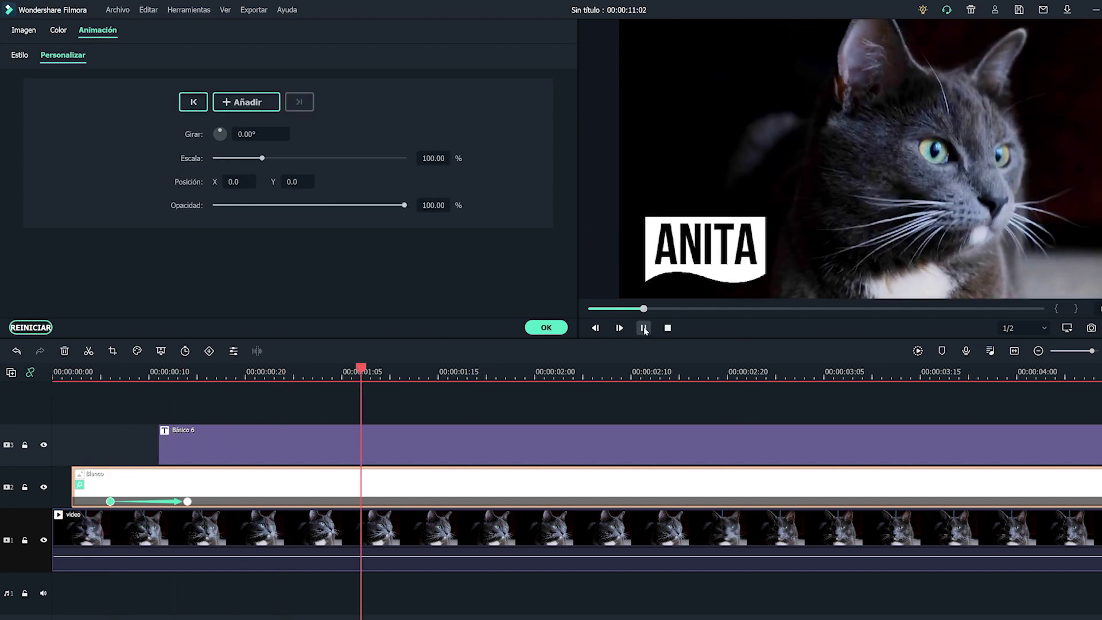
{"action": "left_click", "coordinate": [643, 328]}
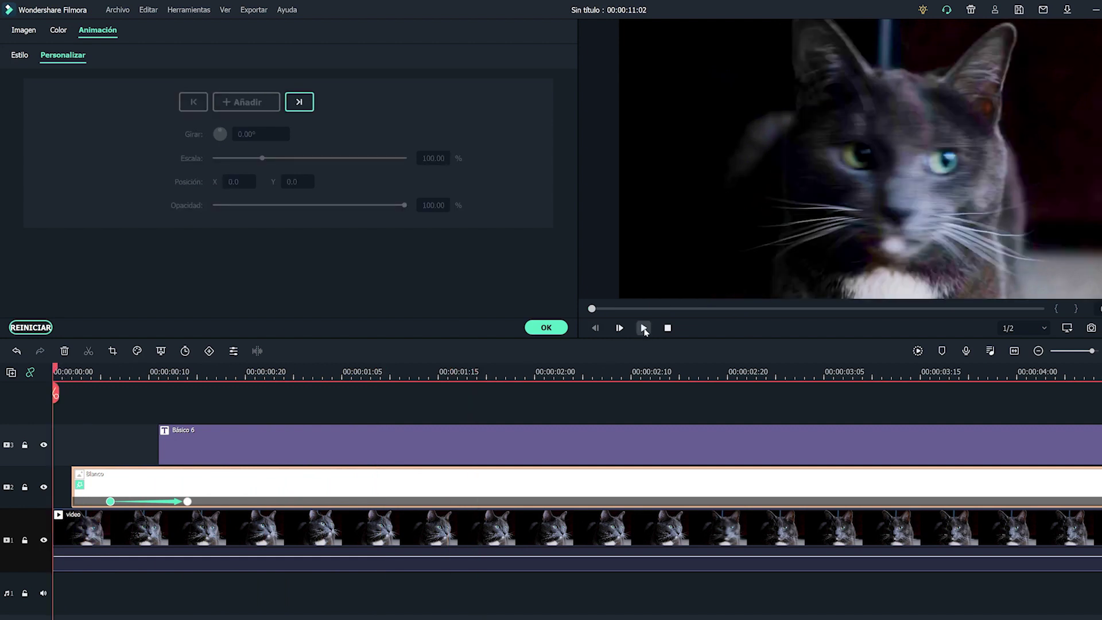
{"action": "left_click", "coordinate": [643, 327]}
{"action": "left_click", "coordinate": [643, 328]}
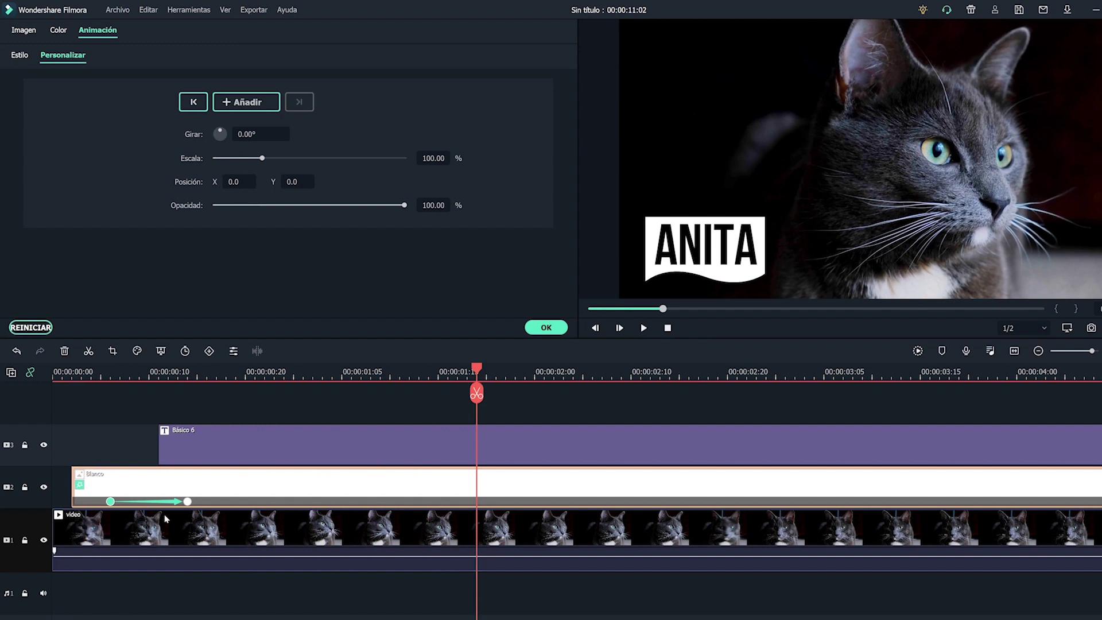
Add a Blanco keyframe near the end of the clip, where the title text has disappeared, to begin the exit
{"action": "scroll", "coordinate": [600, 363], "scroll_direction": "down", "scroll_amount": 2}
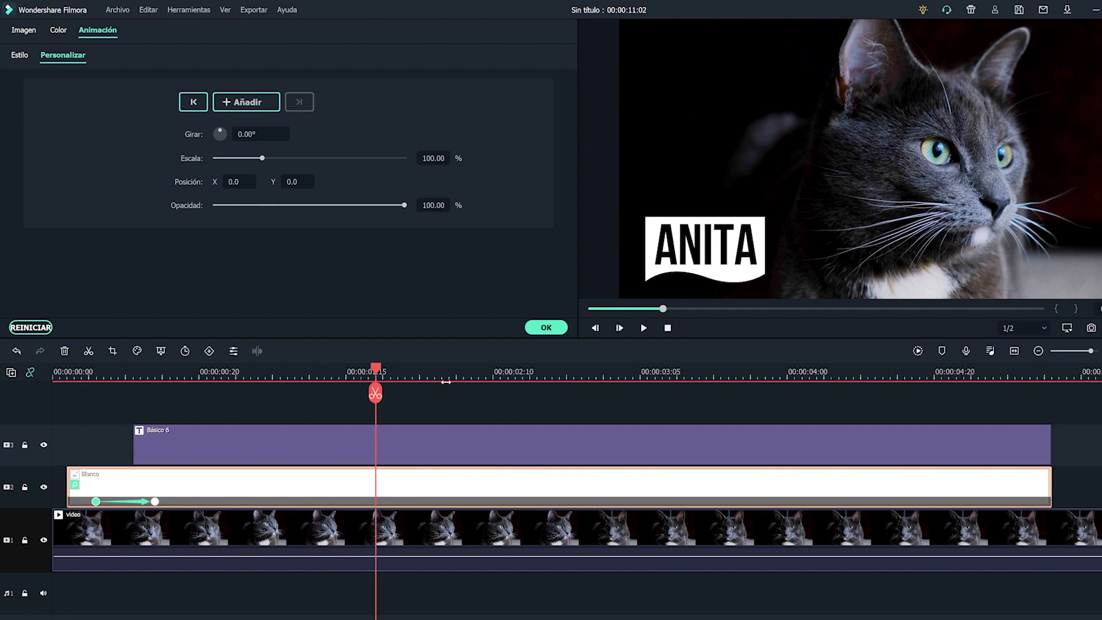
{"action": "left_click", "coordinate": [769, 376]}
{"action": "left_click_drag", "start_coordinate": [781, 372], "coordinate": [828, 374]}
{"action": "key", "text": "Right"}
{"action": "key", "text": "Right"}
{"action": "key", "text": "Right"}
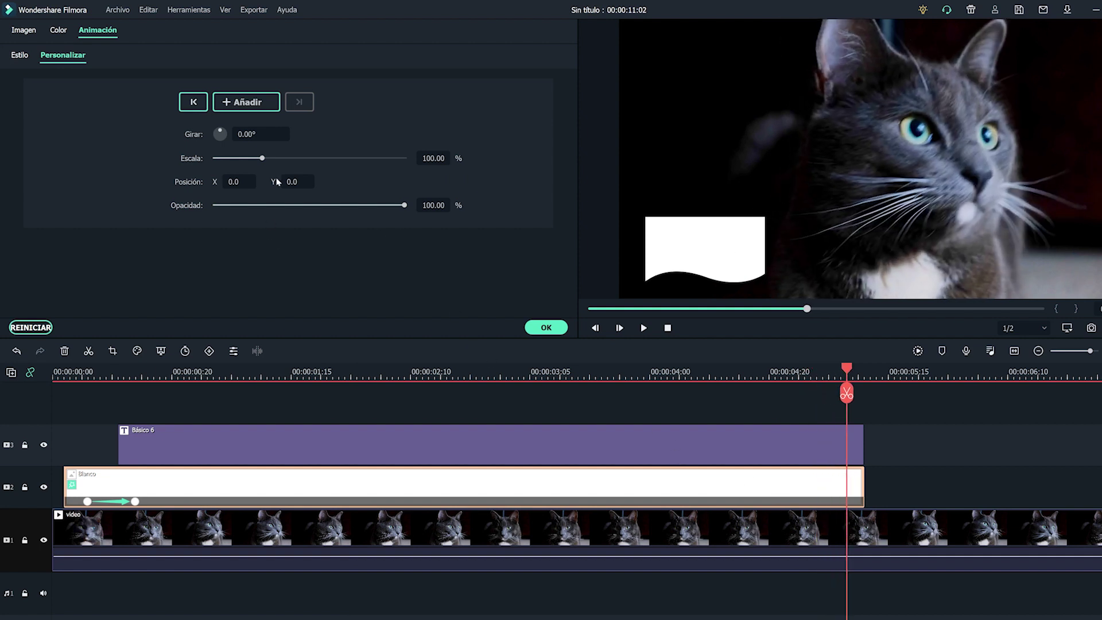
{"action": "left_click", "coordinate": [258, 103]}
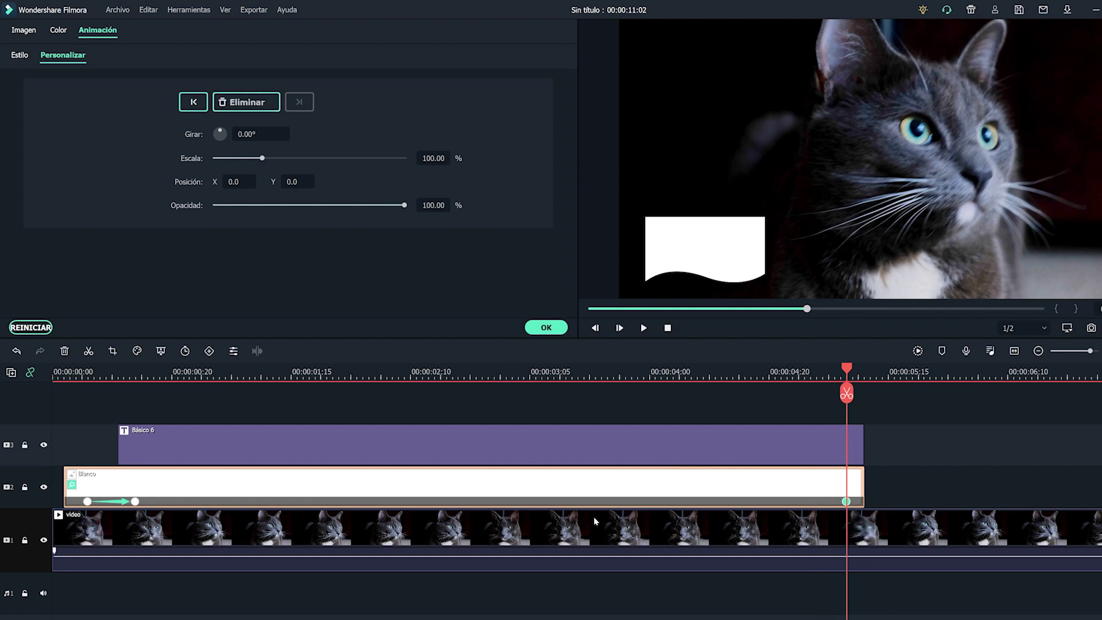
Extend the end of the Blanco clip past the title and add a final keyframe shortly after the exit's starting keyframe
{"action": "scroll", "coordinate": [916, 430], "scroll_direction": "up", "scroll_amount": 1}
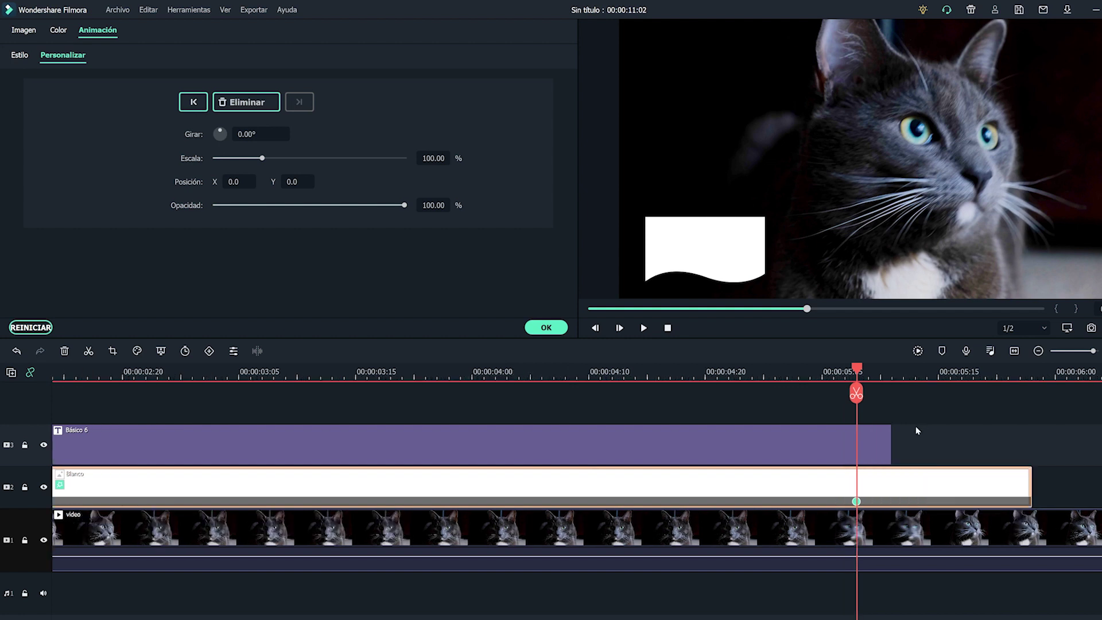
{"action": "left_click_drag", "start_coordinate": [856, 366], "coordinate": [906, 372]}
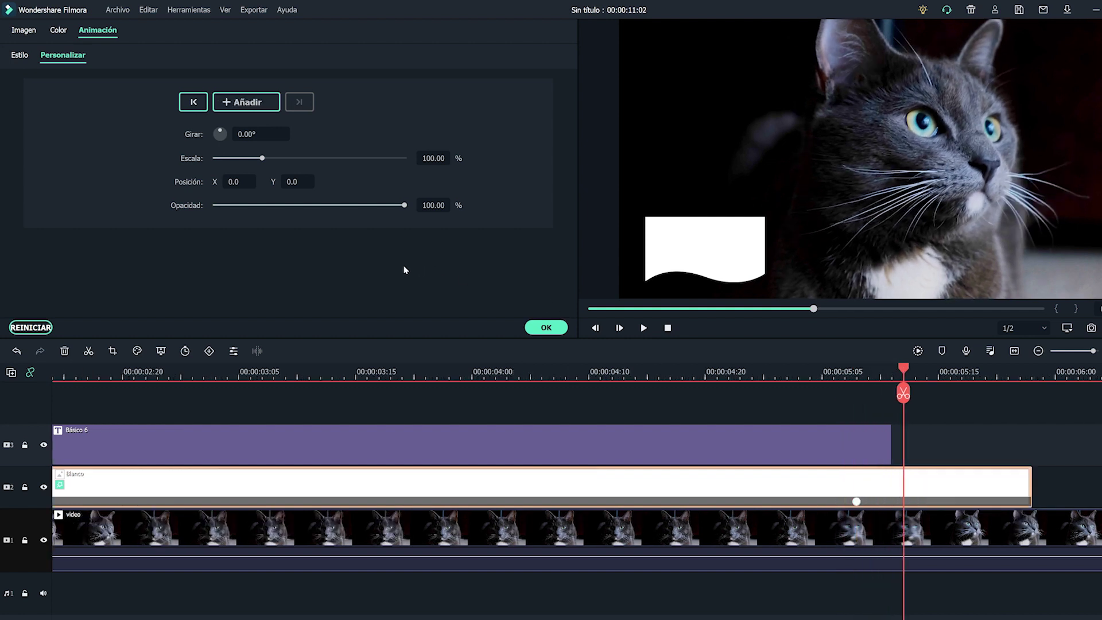
{"action": "left_click", "coordinate": [247, 103]}
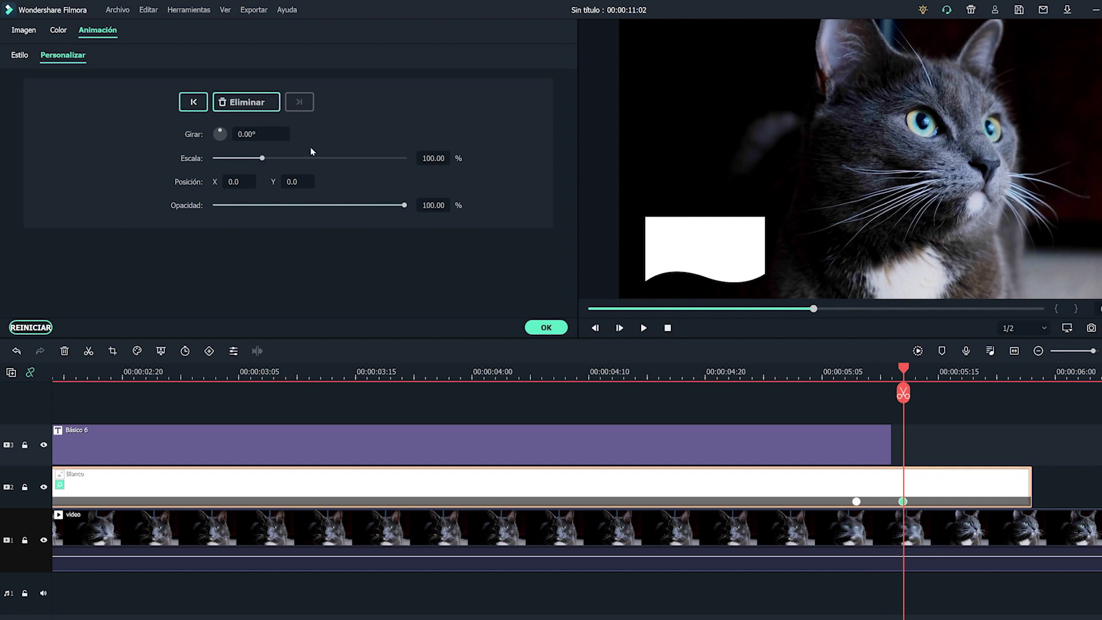
Set the final Blanco keyframe to position Y -272, scale 0 and opacity 0 for the exit
{"action": "left_click_drag", "start_coordinate": [295, 174], "coordinate": [307, 195]}
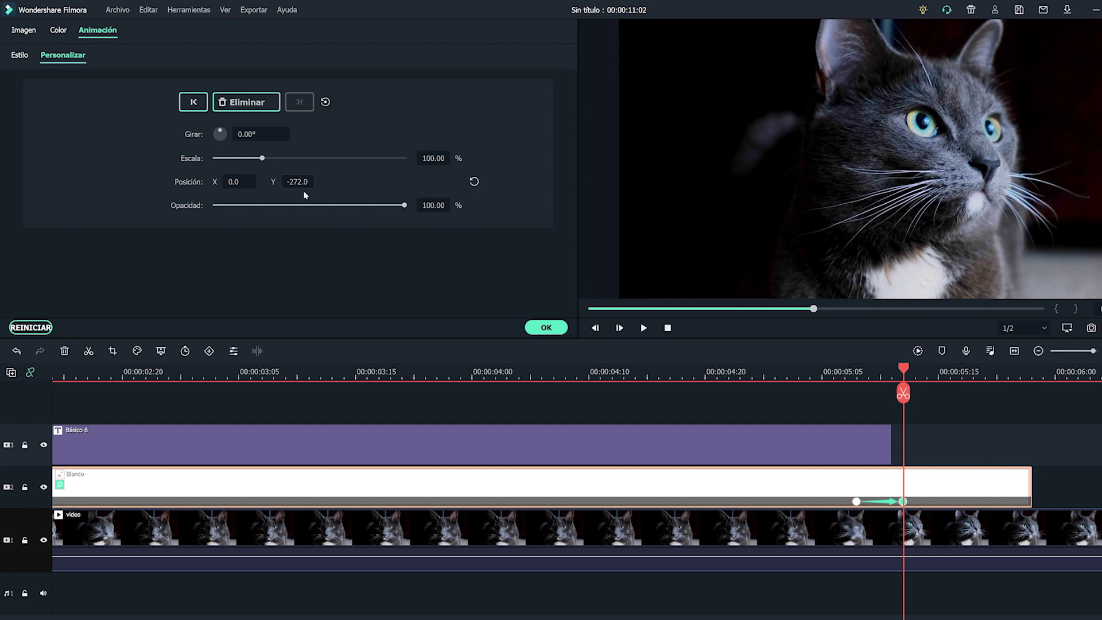
{"action": "left_click", "coordinate": [434, 158]}
{"action": "type", "text": "0"}
{"action": "key", "text": "Return"}
{"action": "left_click", "coordinate": [432, 203]}
{"action": "type", "text": "0"}
{"action": "key", "text": "Return"}
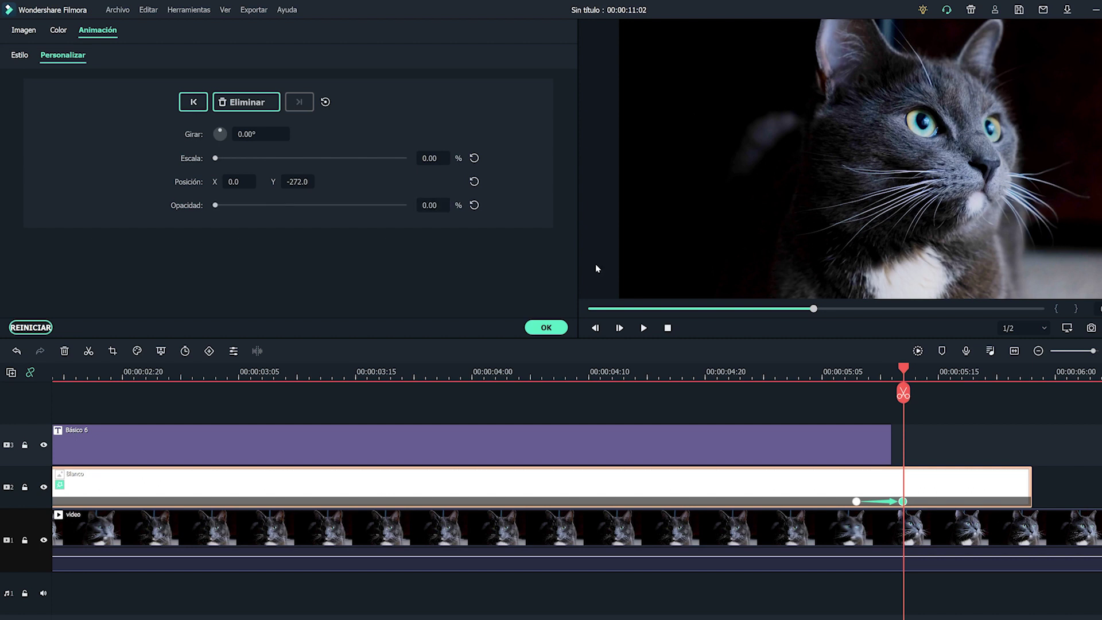
Shift both Blanco exit keyframes earlier, aligning the last with the title's end, and play back the exit
{"action": "left_click", "coordinate": [717, 371]}
{"action": "left_click", "coordinate": [763, 372]}
{"action": "left_click_drag", "start_coordinate": [772, 366], "coordinate": [856, 367]}
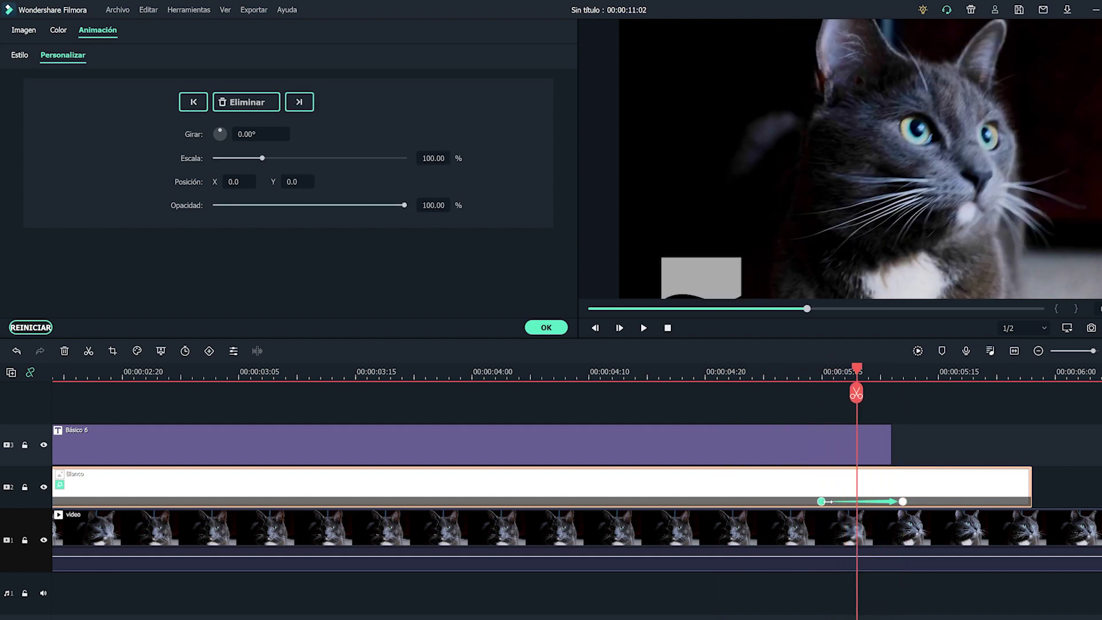
{"action": "left_click", "coordinate": [902, 502]}
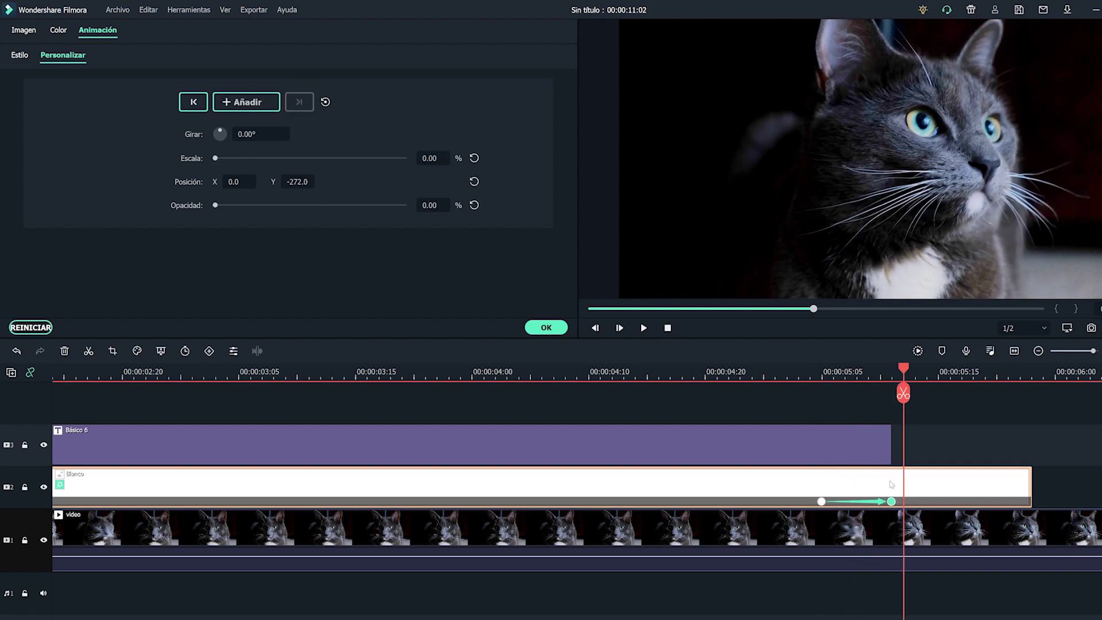
{"action": "left_click", "coordinate": [717, 372]}
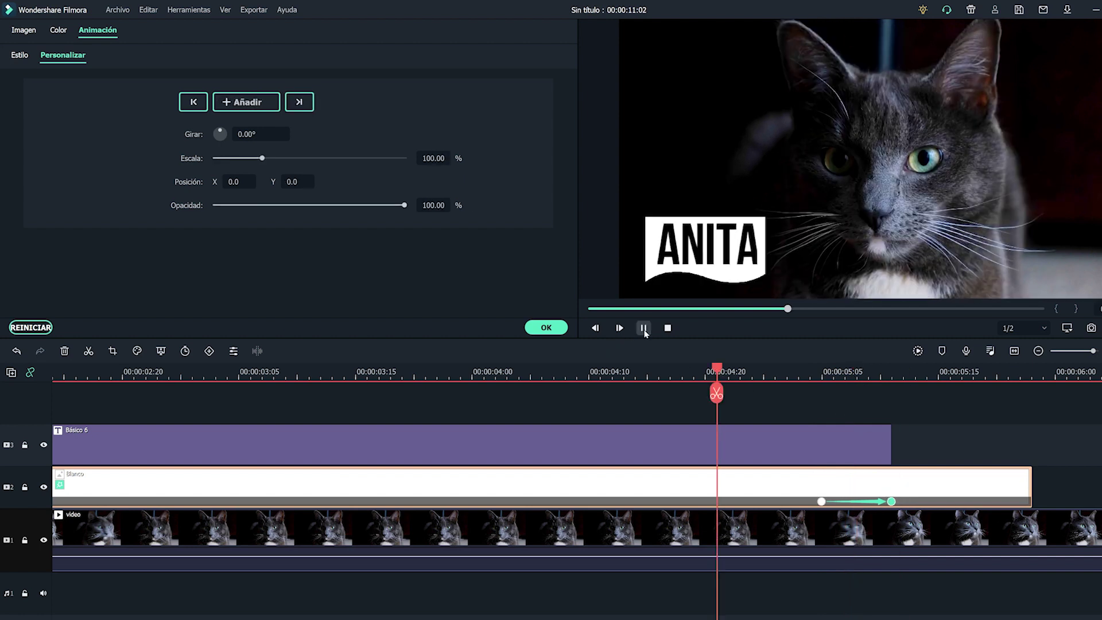
{"action": "left_click", "coordinate": [643, 327]}
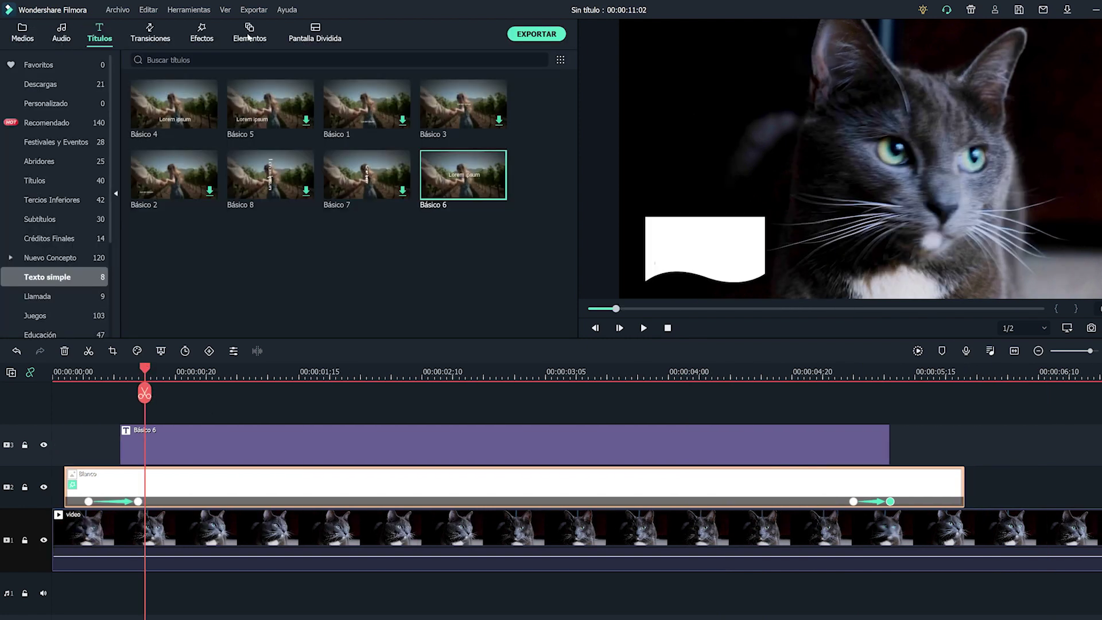
Add the Subscribe1 element from the Social Media category on the fourth track, aligned with the start of the title
{"action": "left_click", "coordinate": [248, 34]}
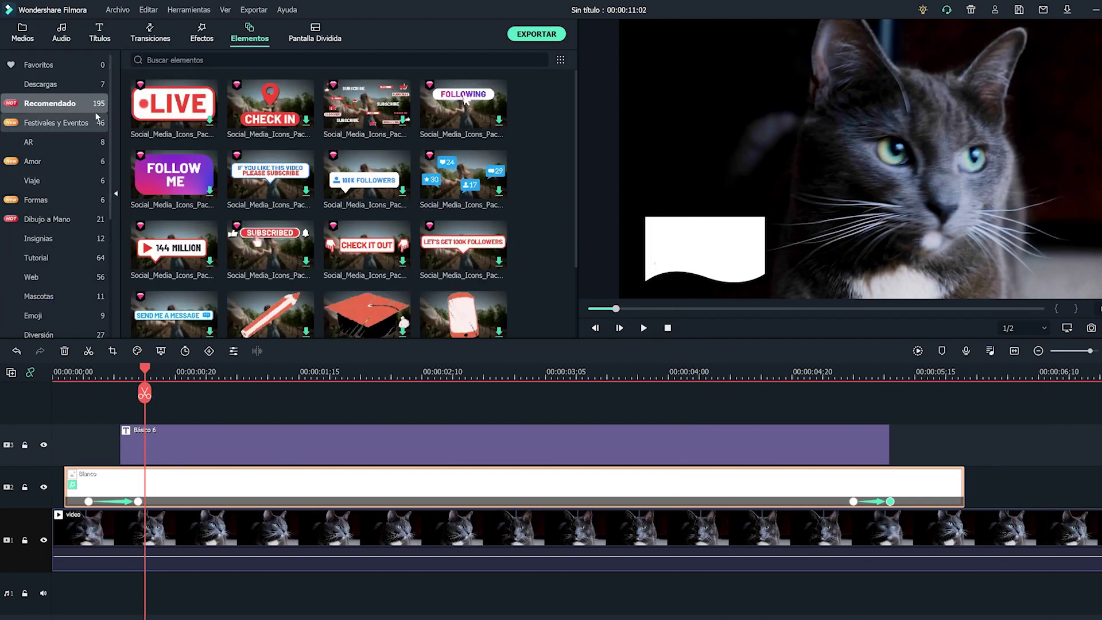
{"action": "scroll", "coordinate": [111, 122], "scroll_direction": "down", "scroll_amount": 1}
{"action": "left_click", "coordinate": [30, 304]}
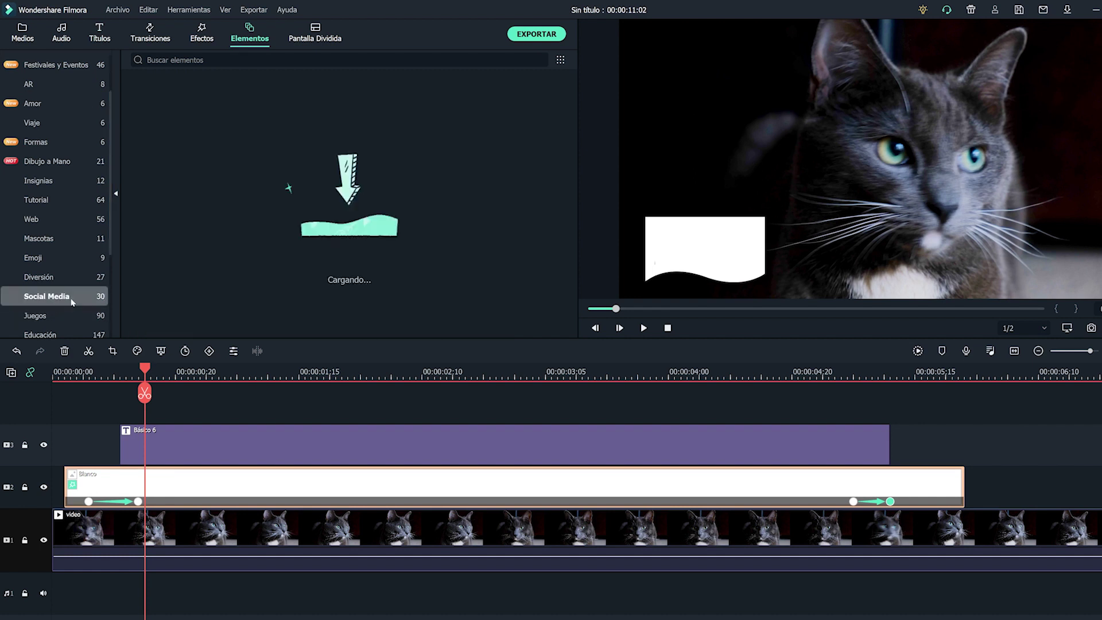
{"action": "scroll", "coordinate": [539, 200], "scroll_direction": "down", "scroll_amount": 2}
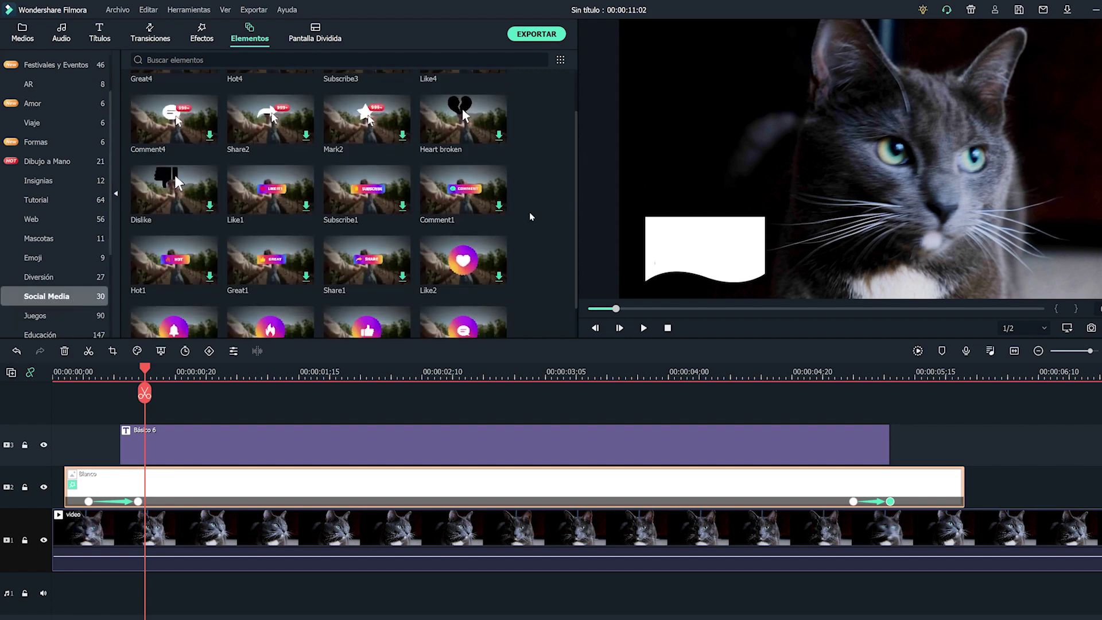
{"action": "left_click_drag", "start_coordinate": [367, 190], "coordinate": [124, 420]}
Open the Subscribe1 element for editing at a frame where it is displayed and adjust its placement in the preview
{"action": "left_click", "coordinate": [323, 373]}
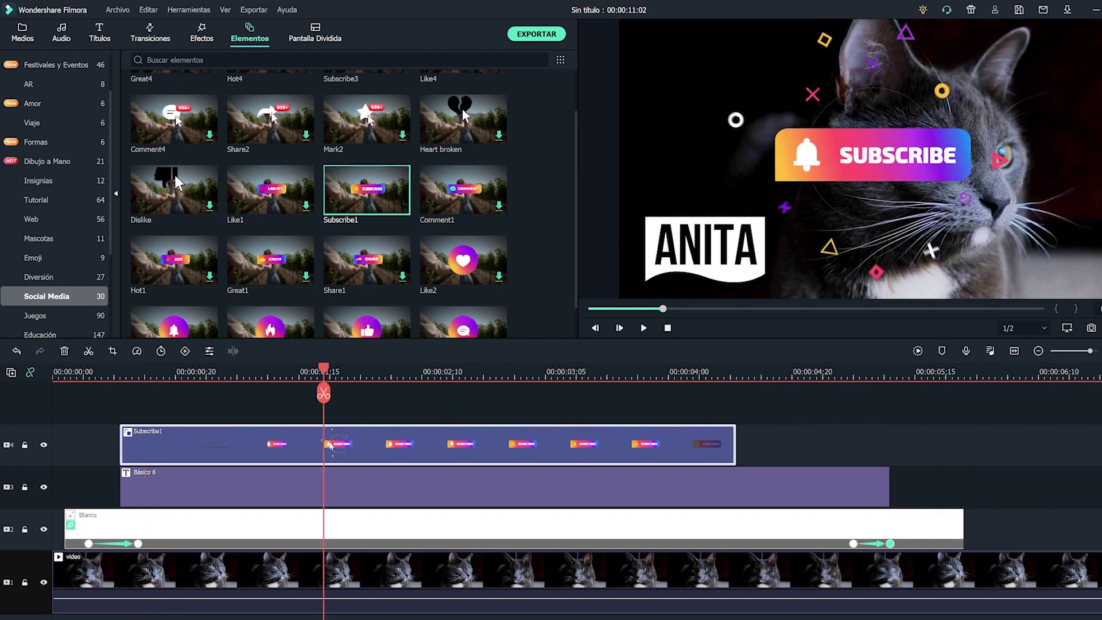
{"action": "double_click", "coordinate": [377, 427]}
{"action": "left_click_drag", "start_coordinate": [710, 300], "coordinate": [825, 223]}
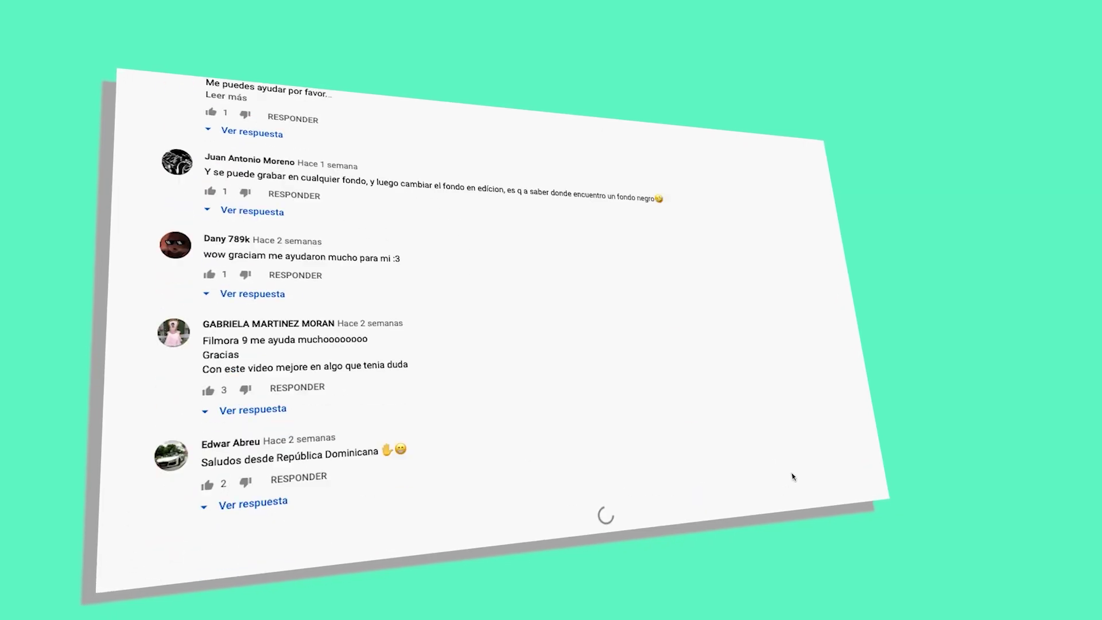
{"action": "scroll", "coordinate": [792, 476], "scroll_direction": "down", "scroll_amount": 20}
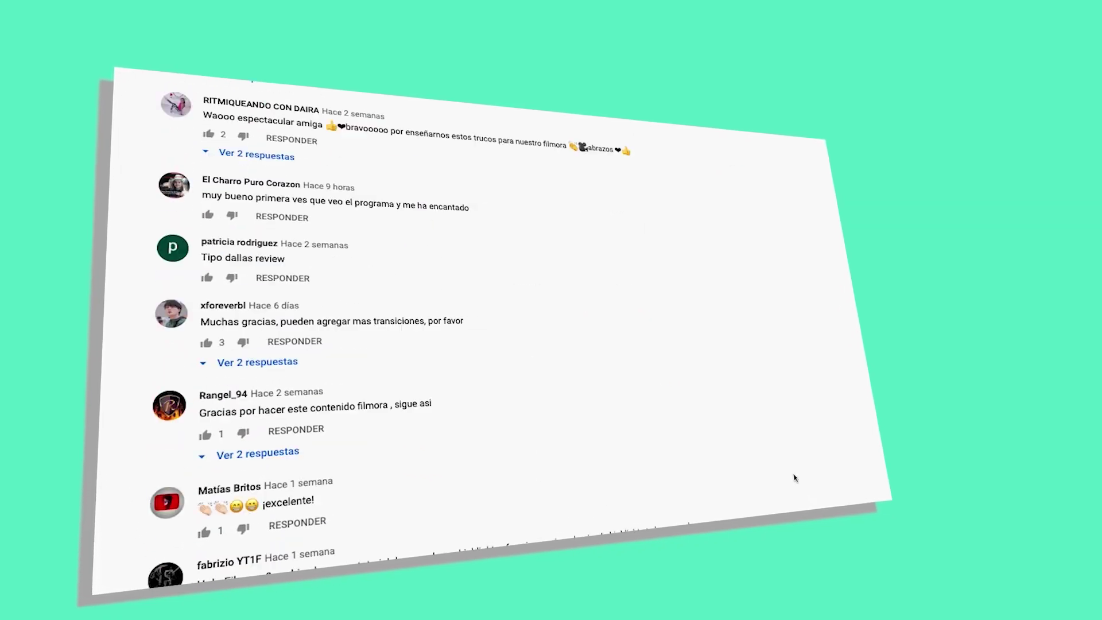
{"action": "scroll", "coordinate": [800, 481], "scroll_direction": "down", "scroll_amount": 20}
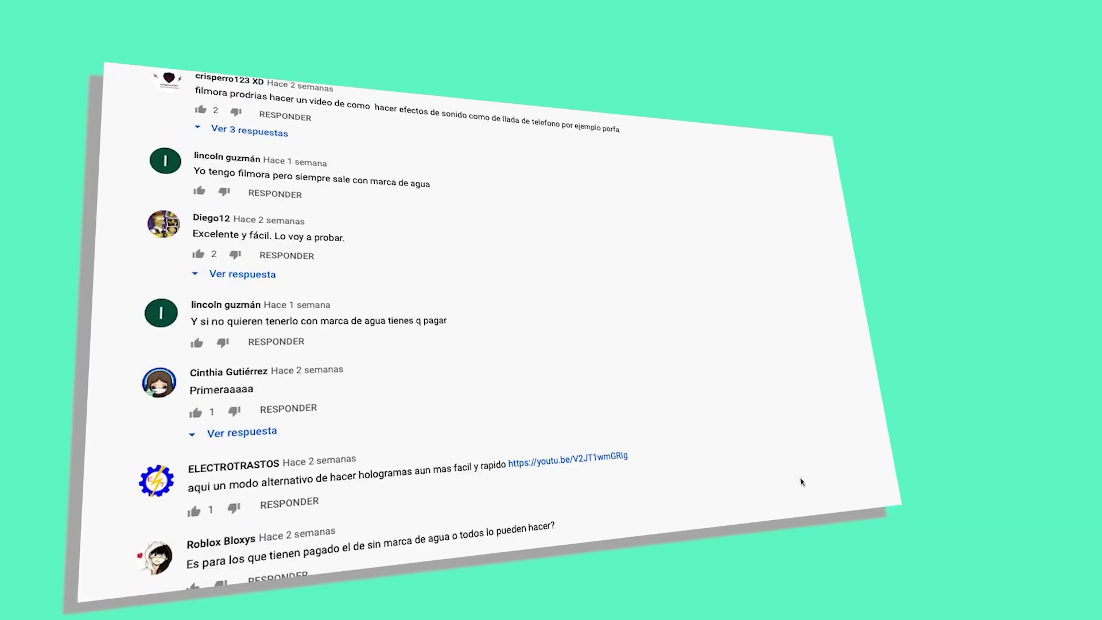